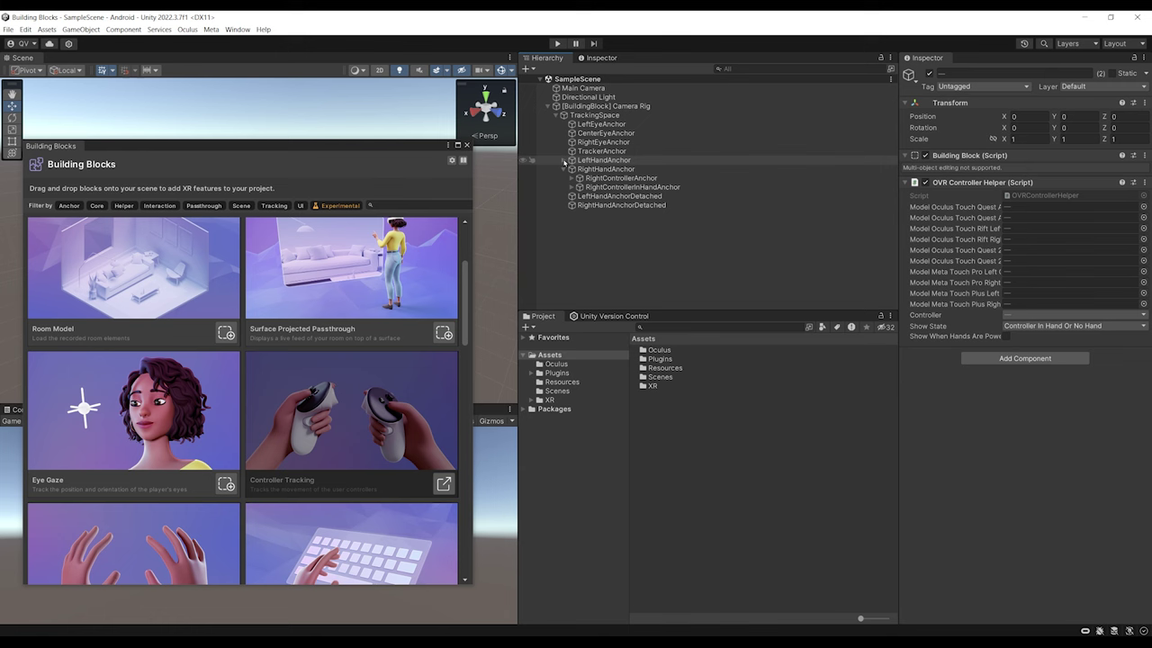
- Browse the Building Blocks demo catalog and add hand tracking to the camera rig
{"action": "scroll", "coordinate": [243, 405], "scroll_direction": "down", "scroll_amount": 2}
{"action": "left_click", "coordinate": [225, 533]}
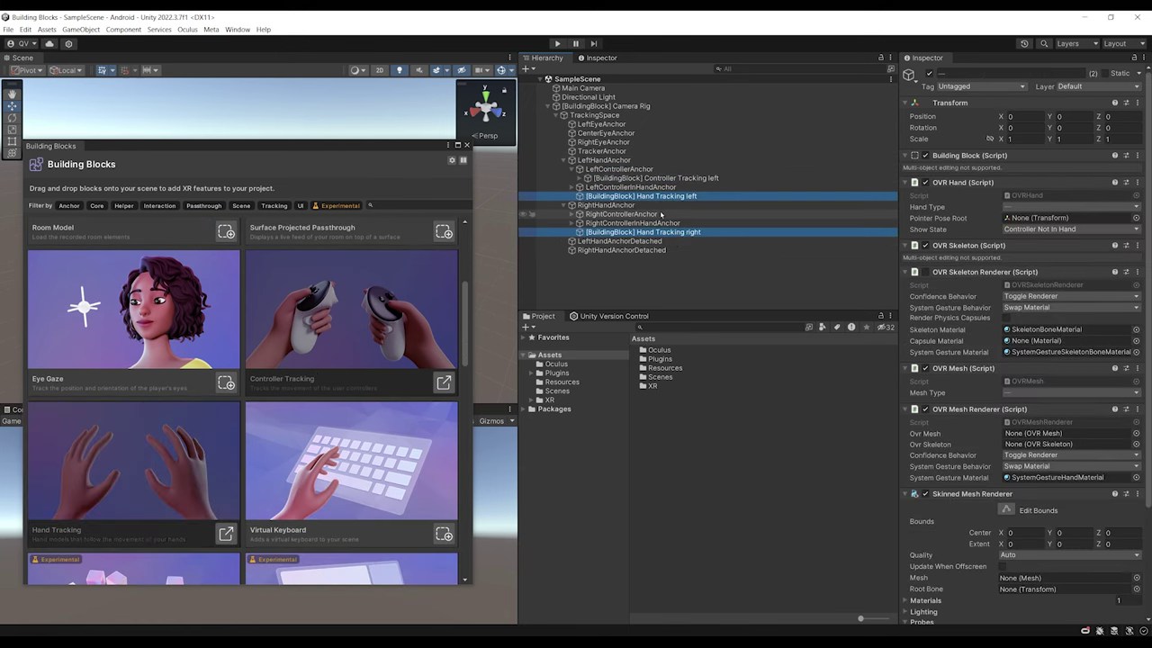
{"action": "left_click", "coordinate": [606, 105]}
{"action": "scroll", "coordinate": [1022, 333], "scroll_direction": "down", "scroll_amount": 10}
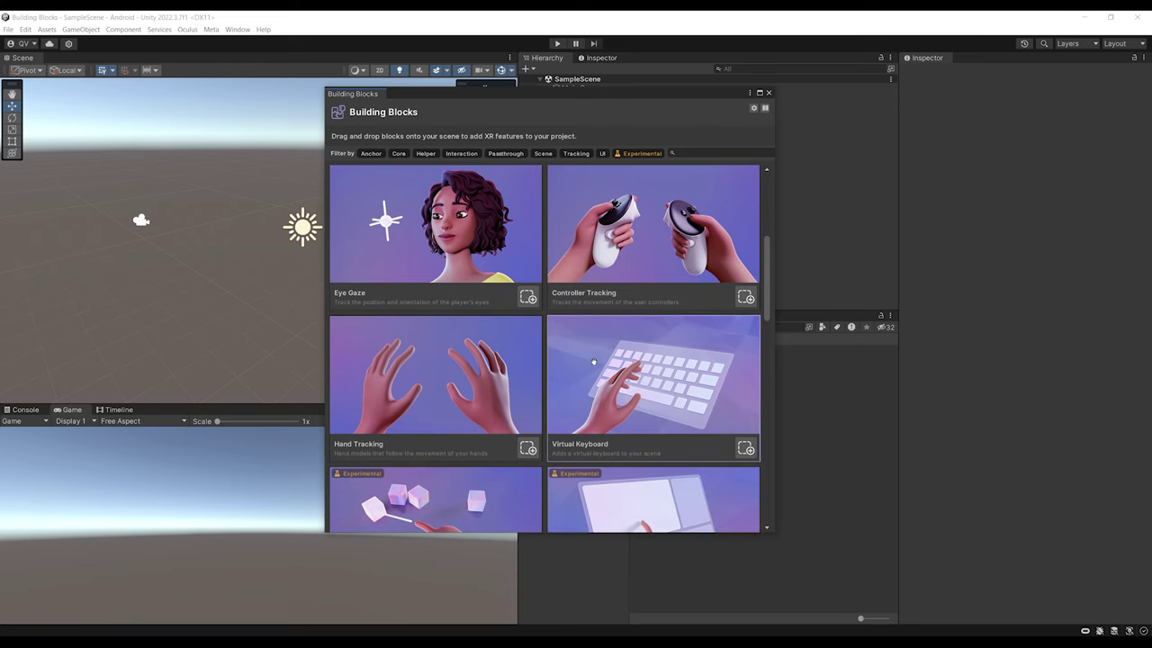
{"action": "scroll", "coordinate": [601, 356], "scroll_direction": "down", "scroll_amount": 5}
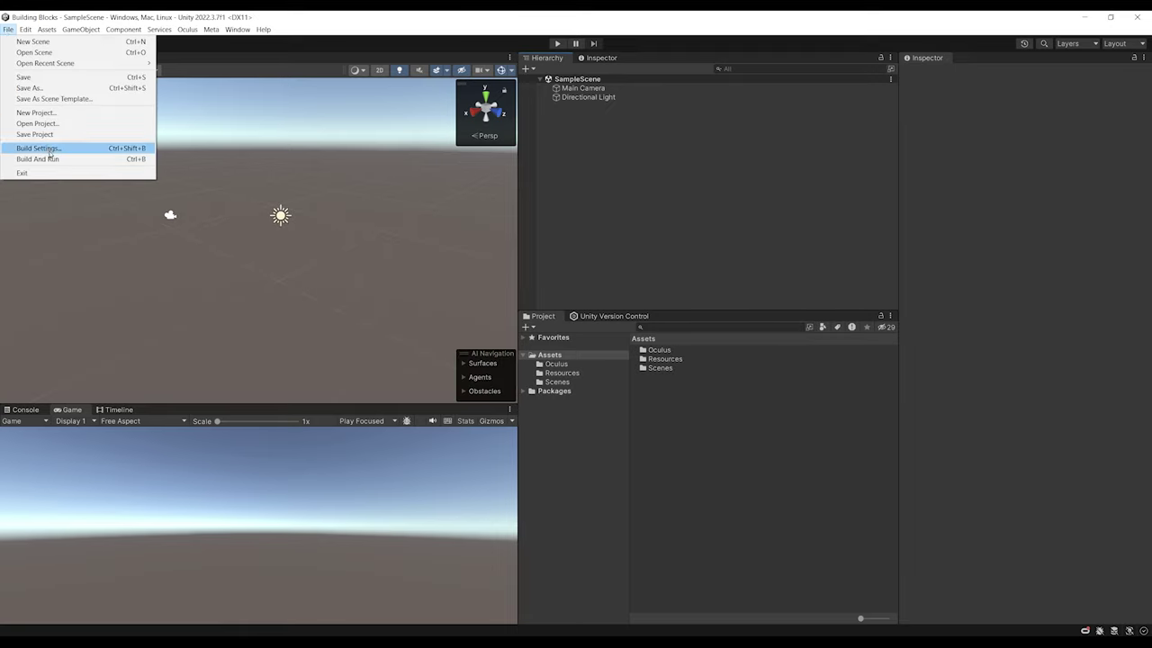
- Switch the build platform to Android in Build Settings
{"action": "left_click", "coordinate": [38, 146]}
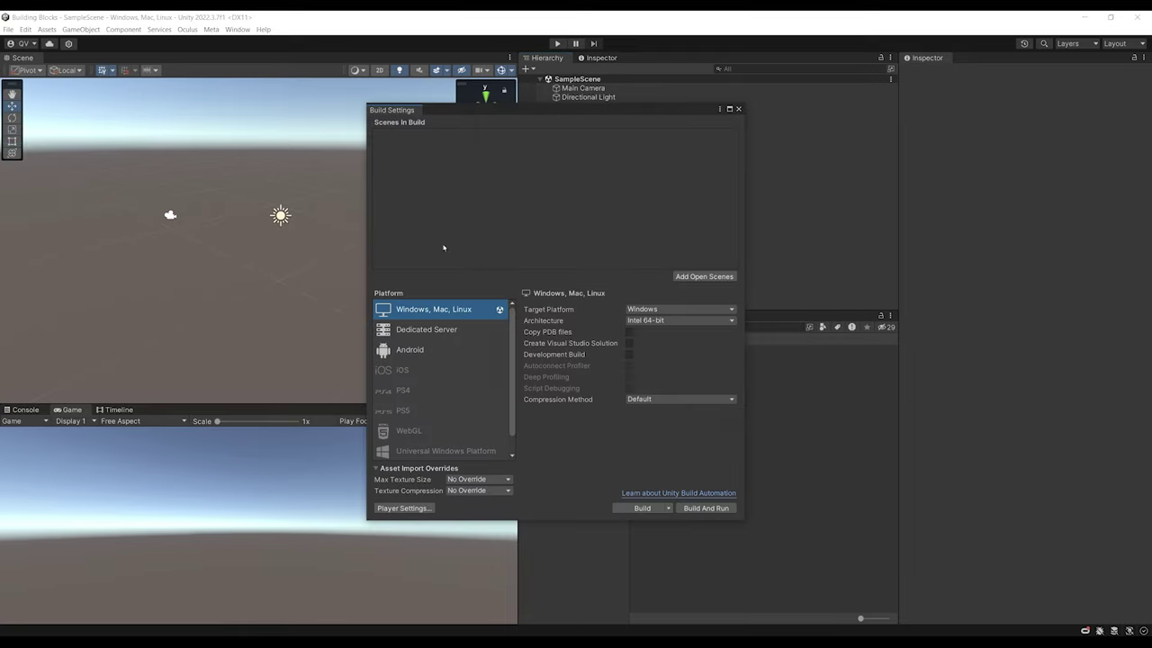
{"action": "left_click", "coordinate": [409, 351]}
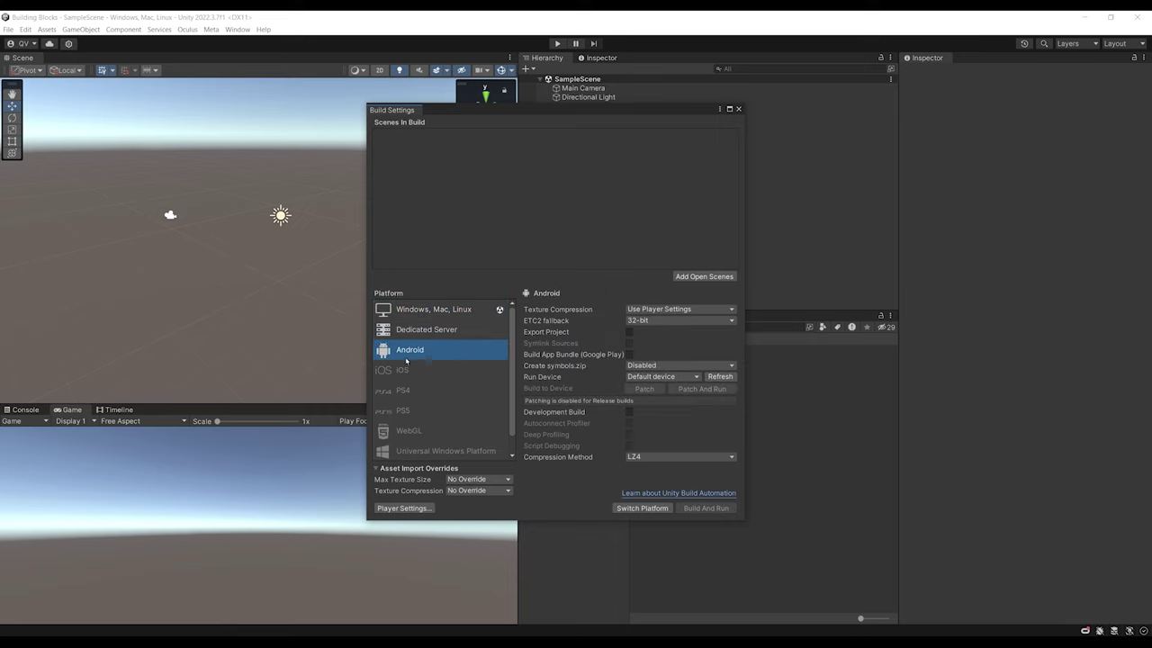
{"action": "left_click", "coordinate": [639, 508]}
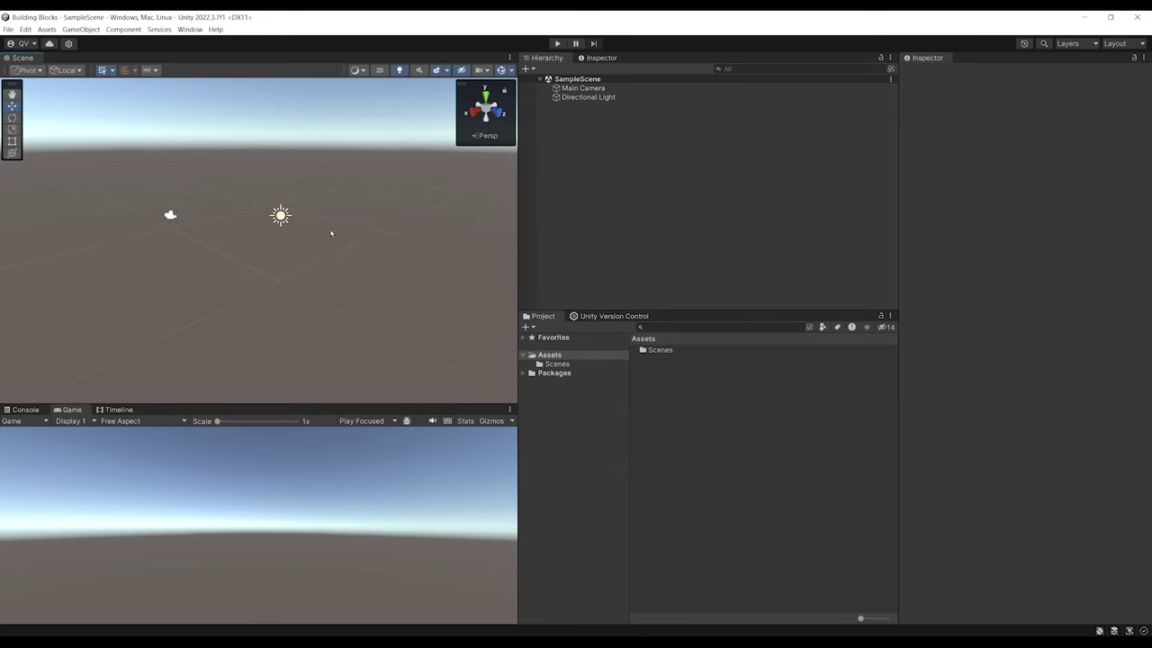
- Open the Meta XR All-in-One SDK from its Asset Store page in Unity Editor
{"action": "key", "text": "alt+Tab"}
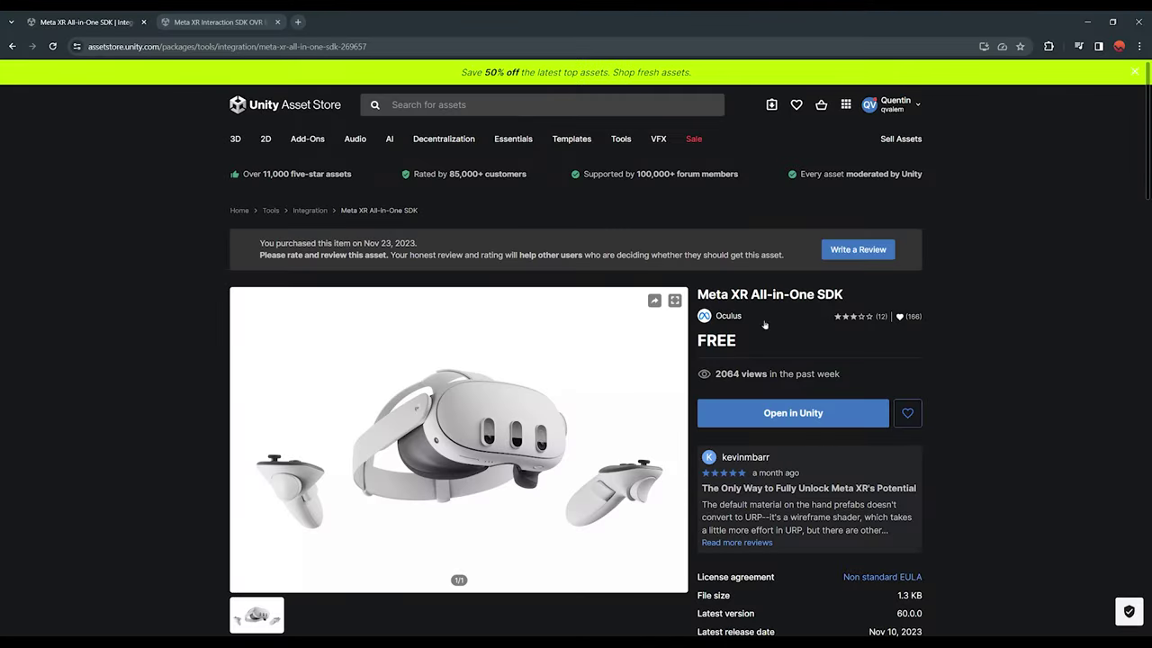
{"action": "scroll", "coordinate": [576, 405], "scroll_direction": "down", "scroll_amount": 1}
{"action": "double_click", "coordinate": [758, 238]}
{"action": "triple_click", "coordinate": [759, 238]}
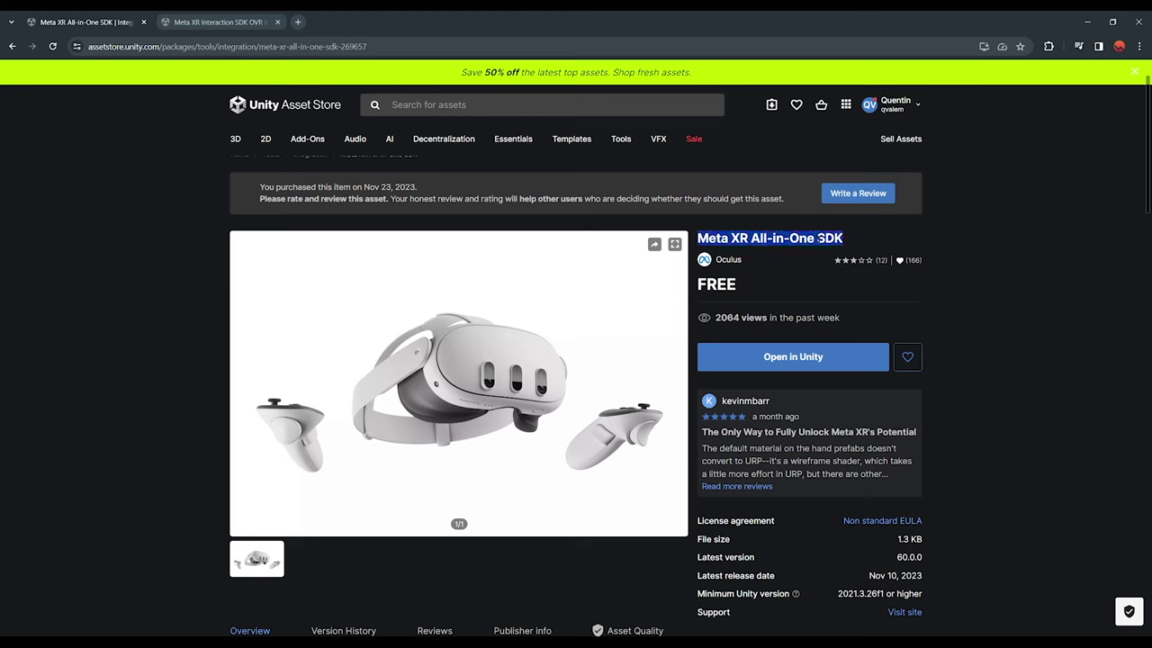
{"action": "left_click", "coordinate": [213, 47]}
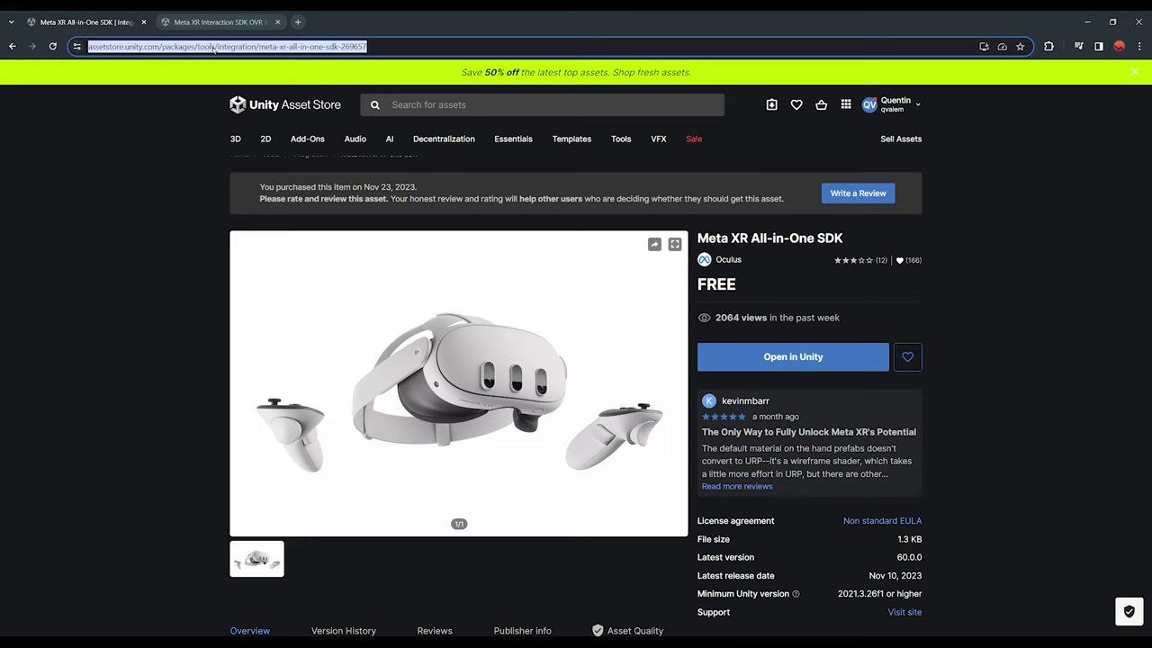
{"action": "left_click", "coordinate": [135, 272]}
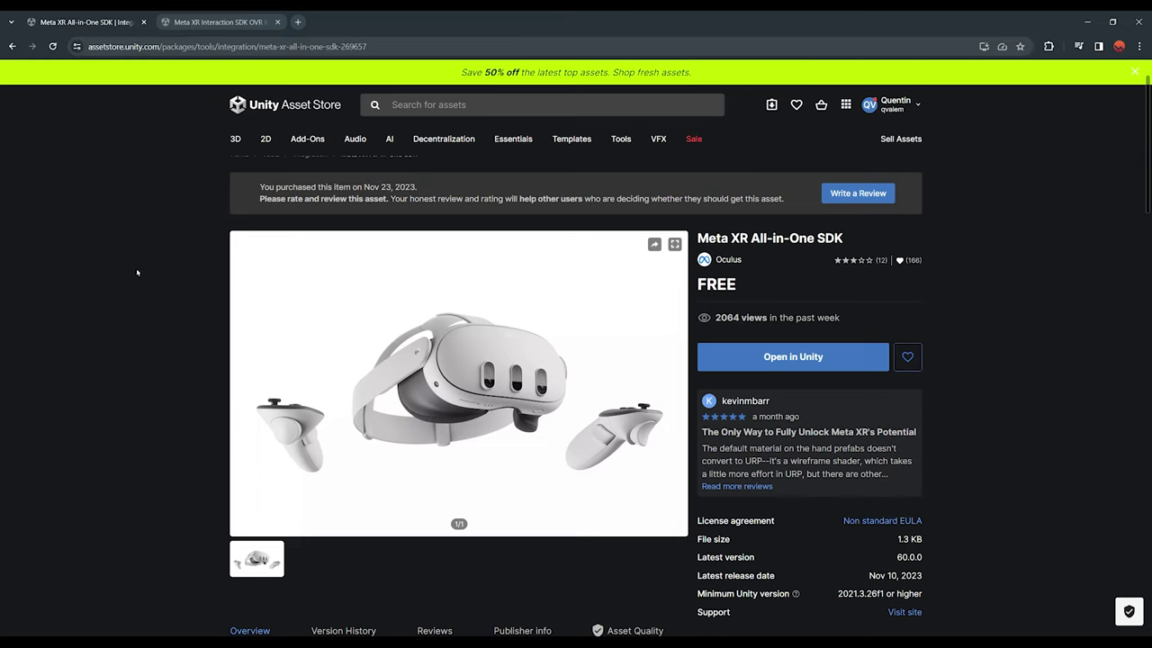
{"action": "left_click", "coordinate": [789, 360]}
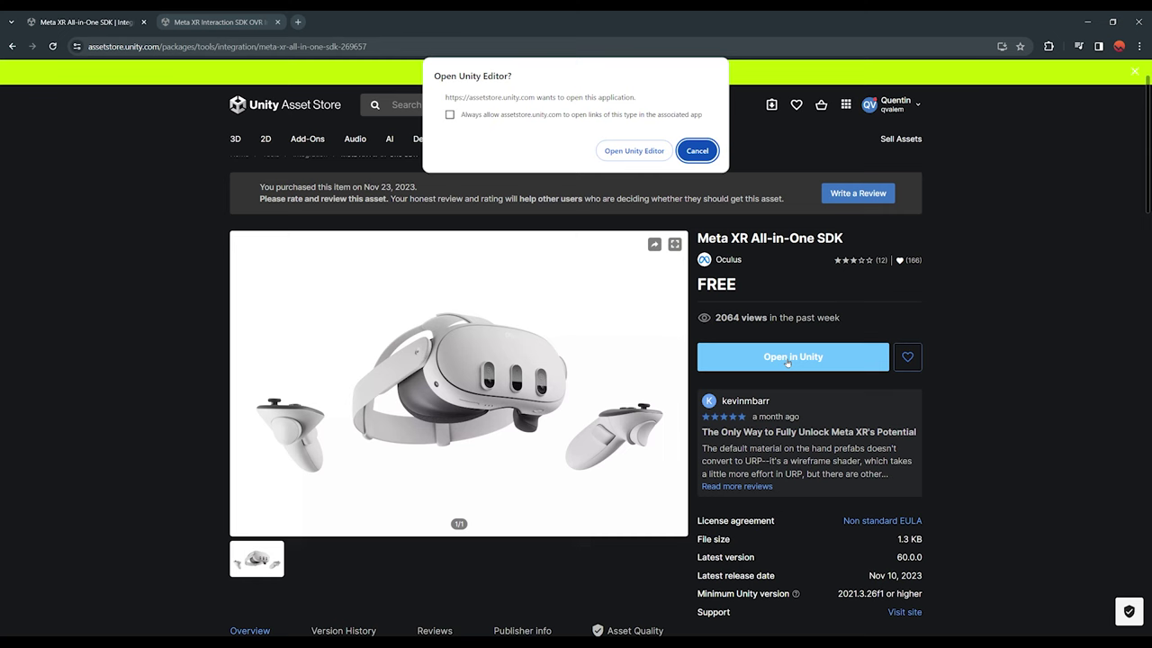
{"action": "left_click", "coordinate": [635, 150]}
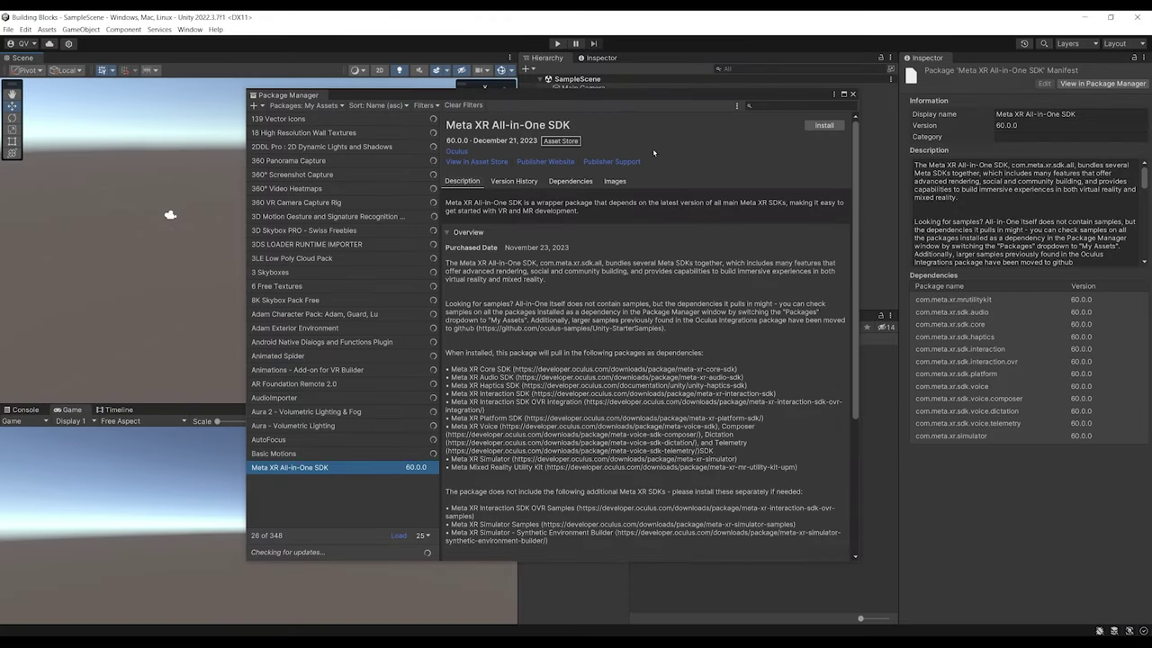
- Install Meta XR All-in-One SDK 60.0.0, share usage statistics, accept the restart prompt, close Package Manager
{"action": "left_click", "coordinate": [823, 125]}
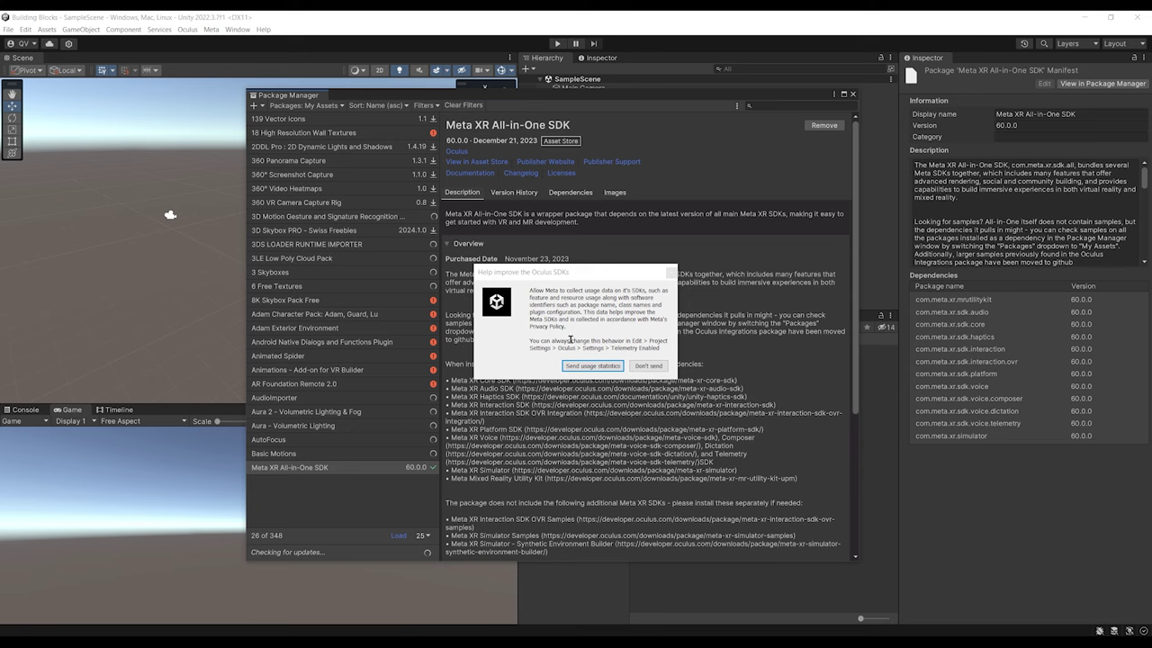
{"action": "left_click", "coordinate": [593, 365]}
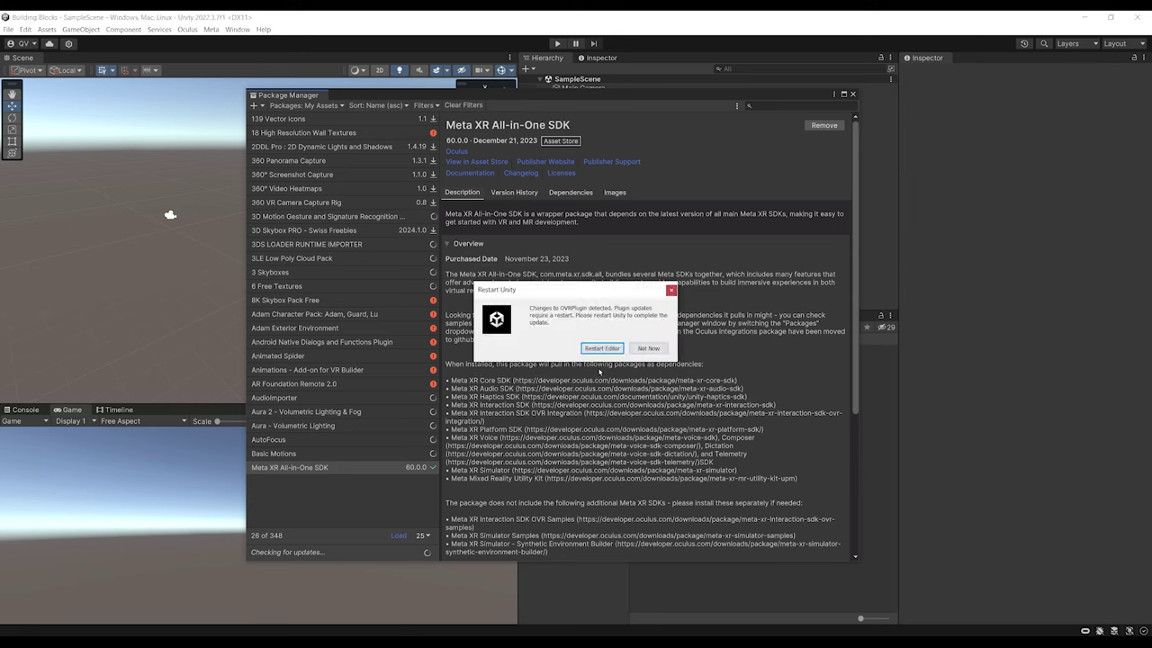
{"action": "left_click", "coordinate": [599, 348]}
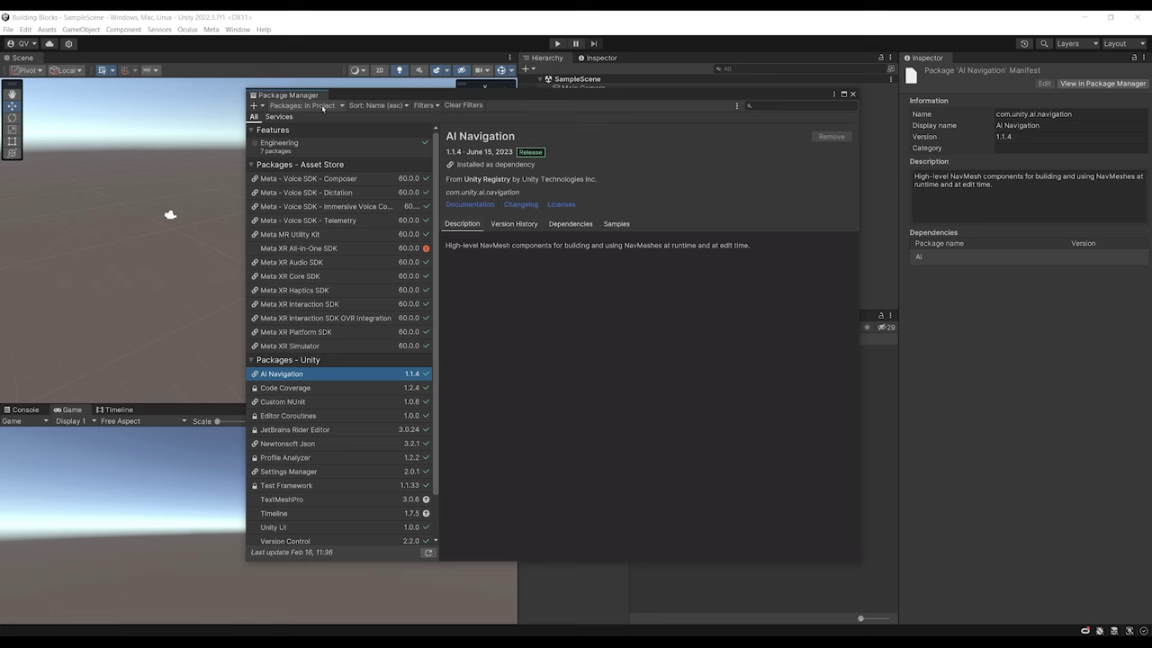
{"action": "left_click", "coordinate": [315, 250]}
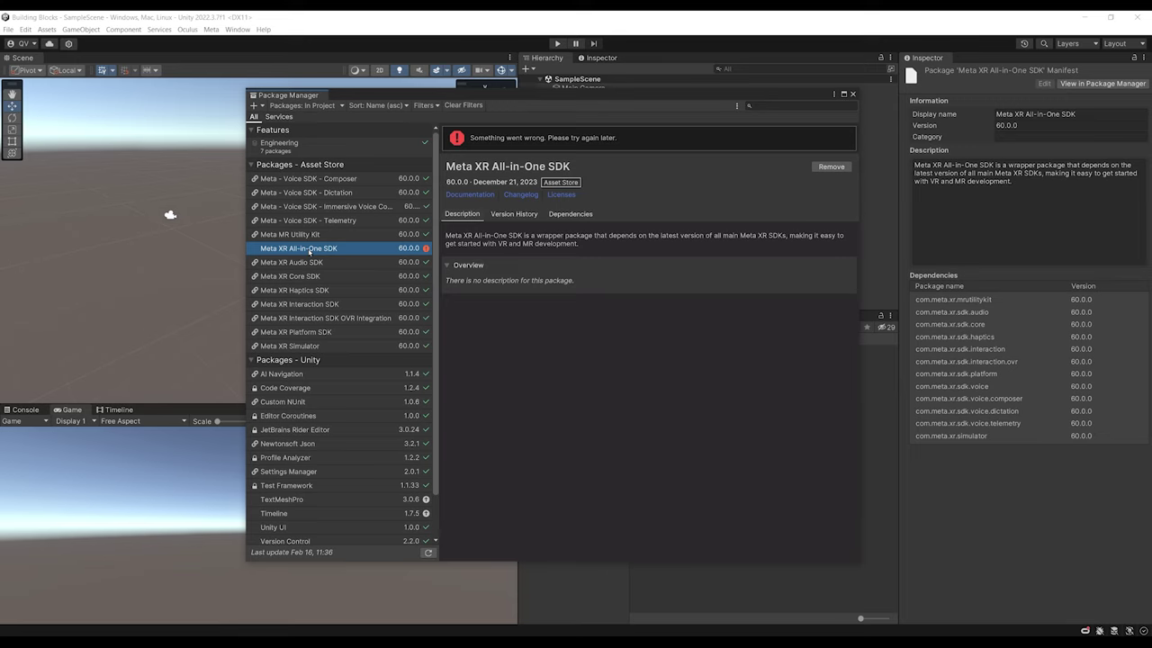
{"action": "left_click", "coordinate": [852, 94]}
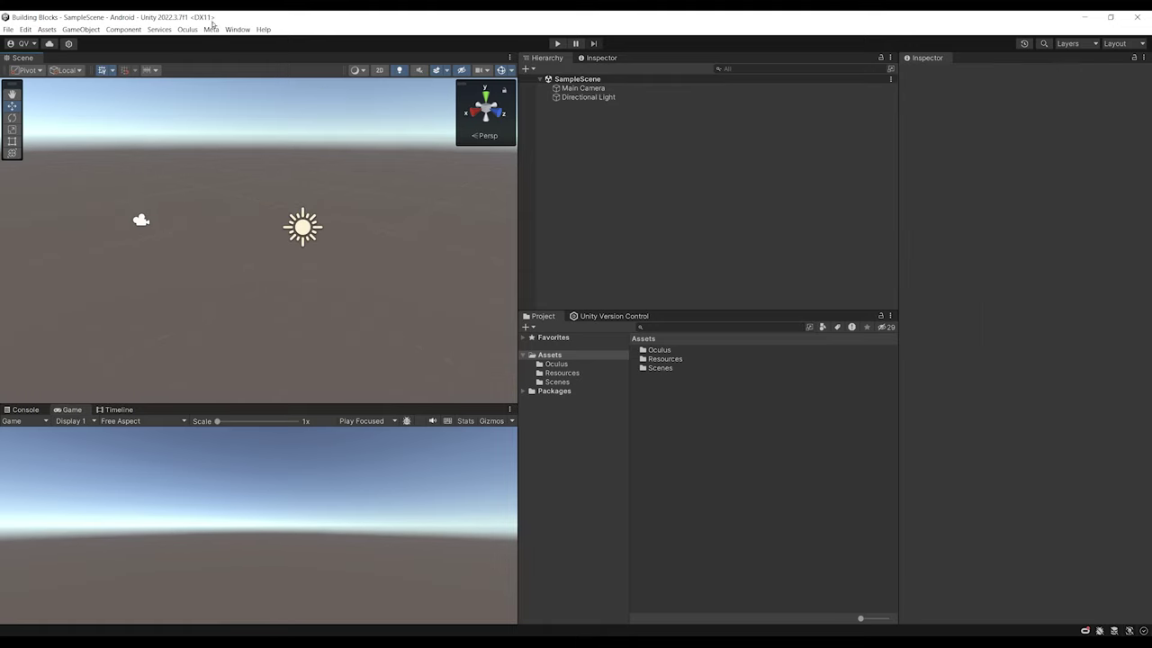
- Open the Oculus Project Setup Tool and view the Standalone and Android checklists
{"action": "left_click", "coordinate": [187, 29]}
{"action": "mouse_move", "coordinate": [251, 59]}
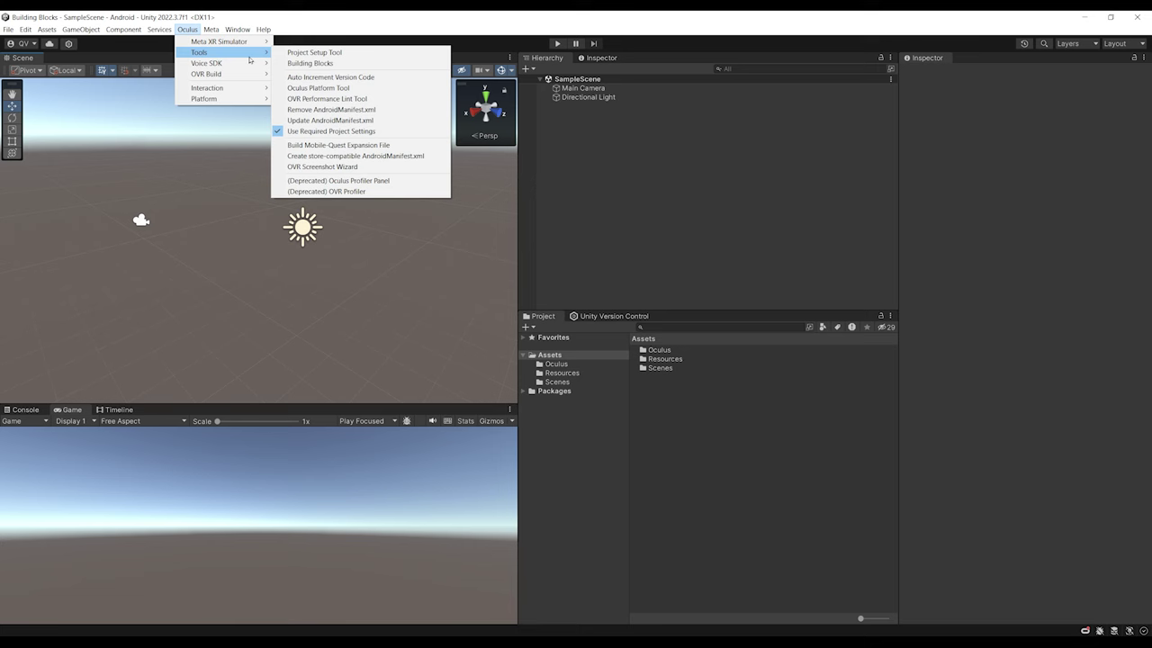
{"action": "left_click", "coordinate": [306, 52]}
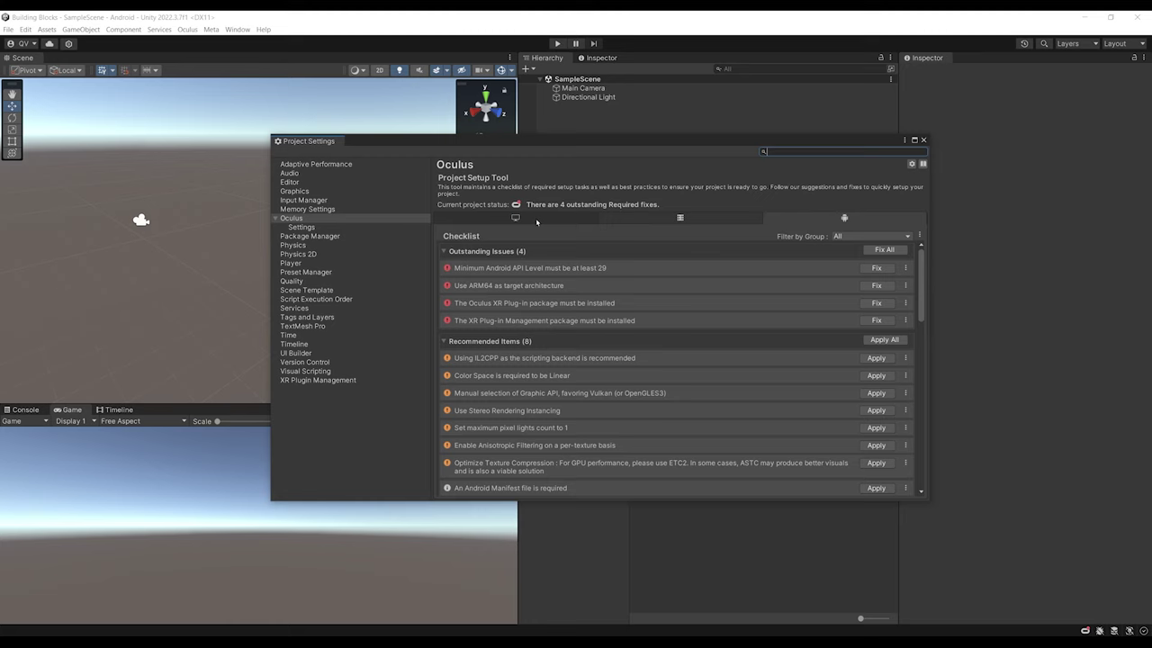
{"action": "left_click", "coordinate": [586, 220]}
{"action": "left_click", "coordinate": [850, 218]}
- Fix All and Apply All on Android, then Fix All on Standalone
{"action": "left_click", "coordinate": [879, 252]}
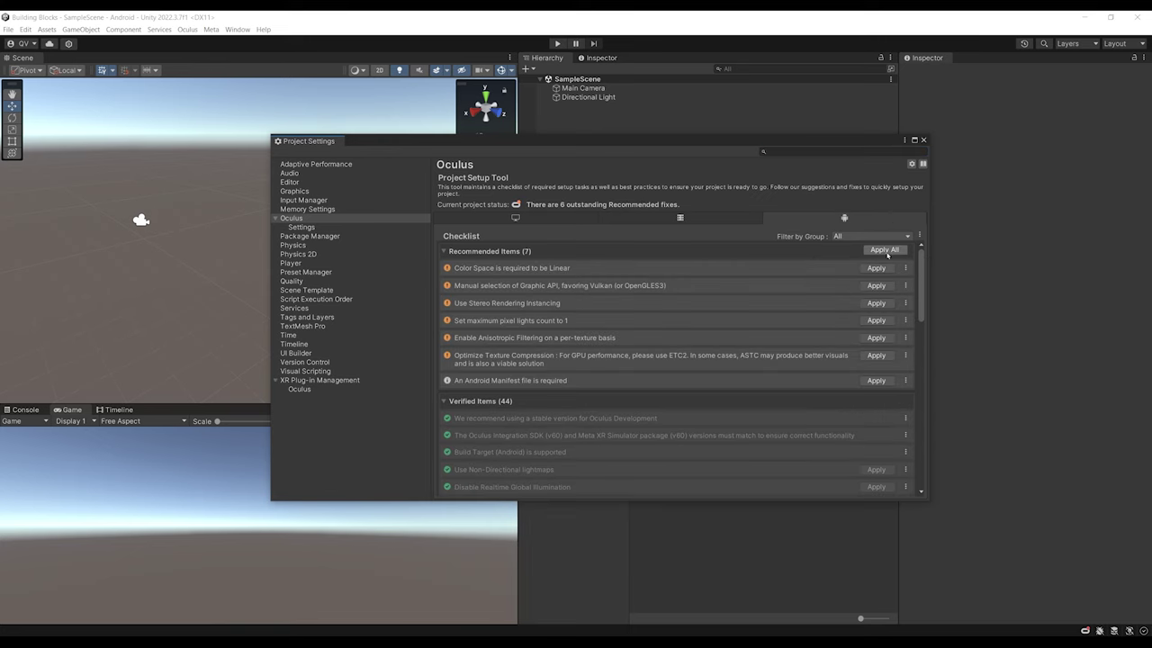
{"action": "left_click", "coordinate": [884, 250]}
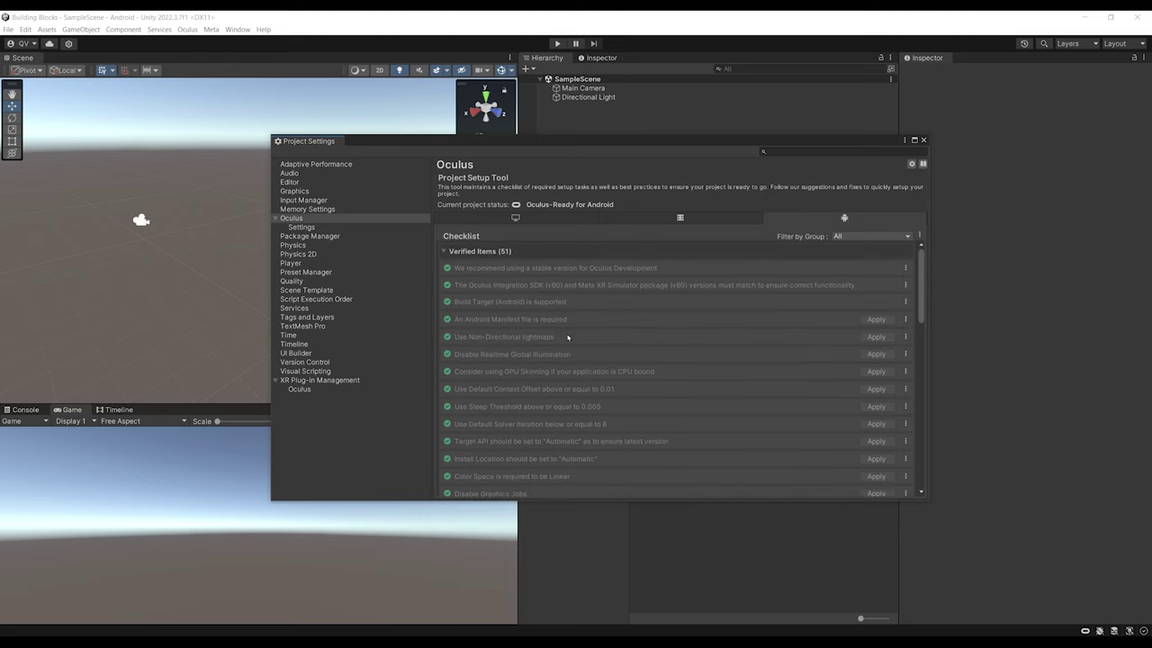
{"action": "left_click", "coordinate": [524, 220]}
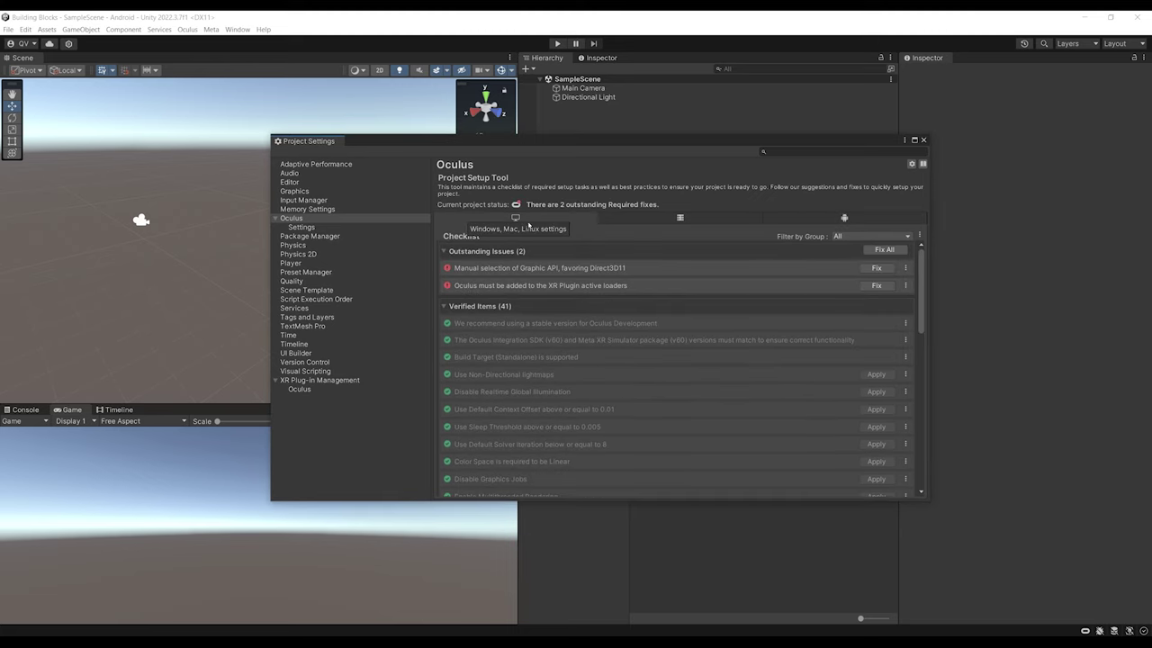
{"action": "left_click", "coordinate": [885, 250]}
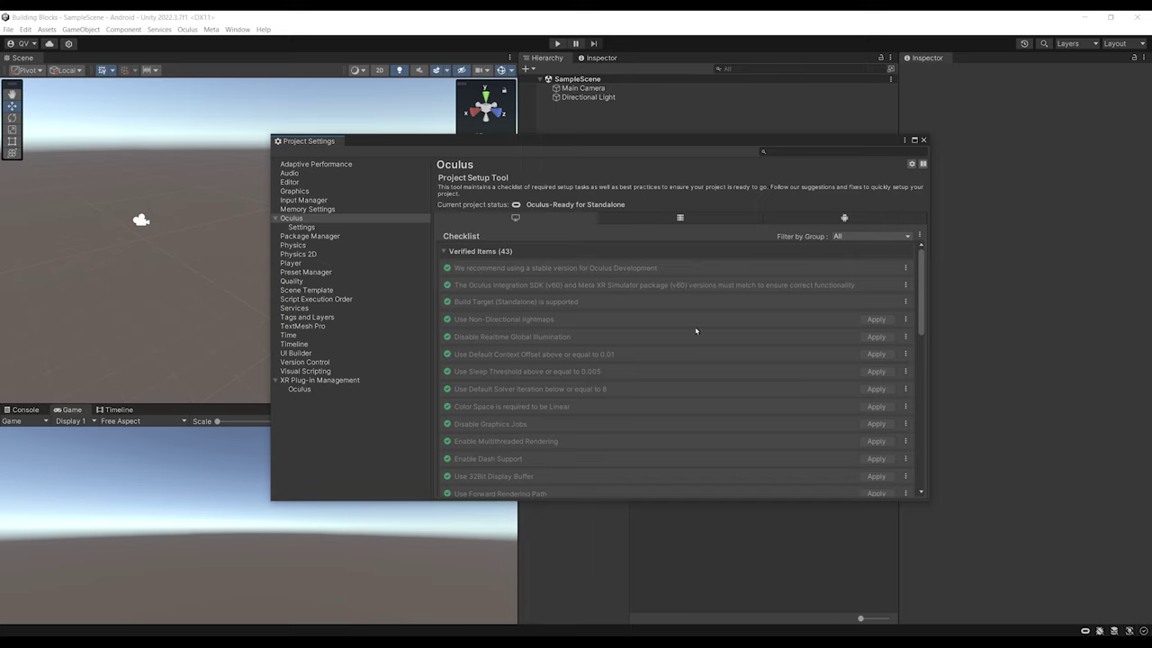
{"action": "left_click", "coordinate": [822, 220]}
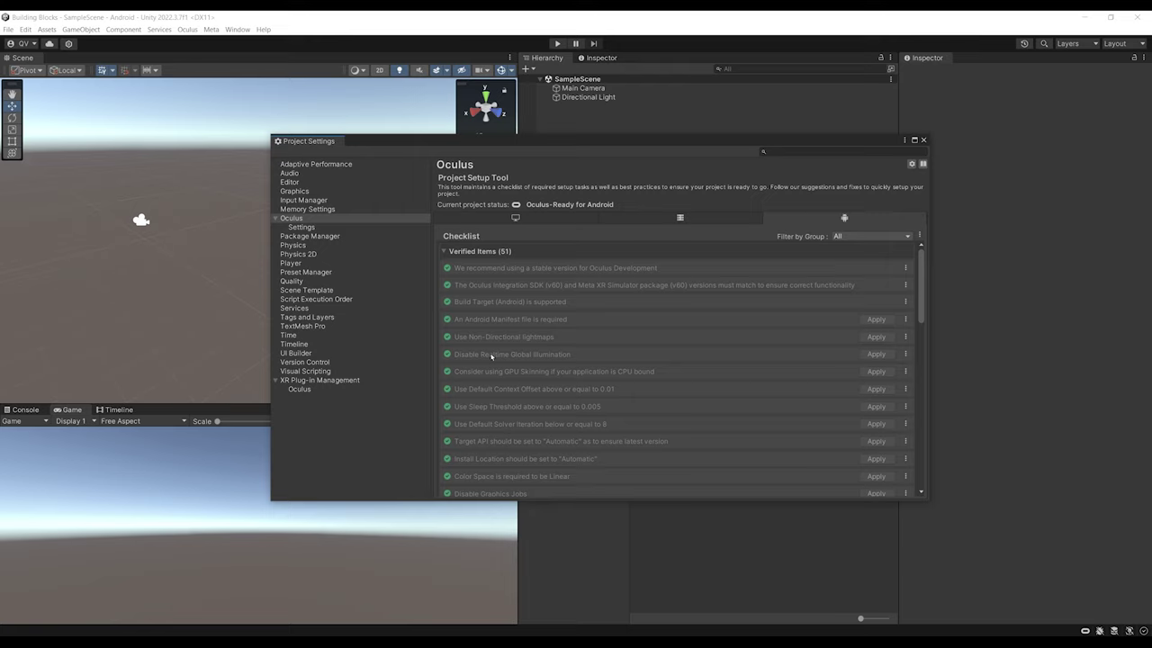
- Confirm Oculus is the XR plug-in provider on the Android and Standalone tabs
{"action": "left_click", "coordinate": [292, 381]}
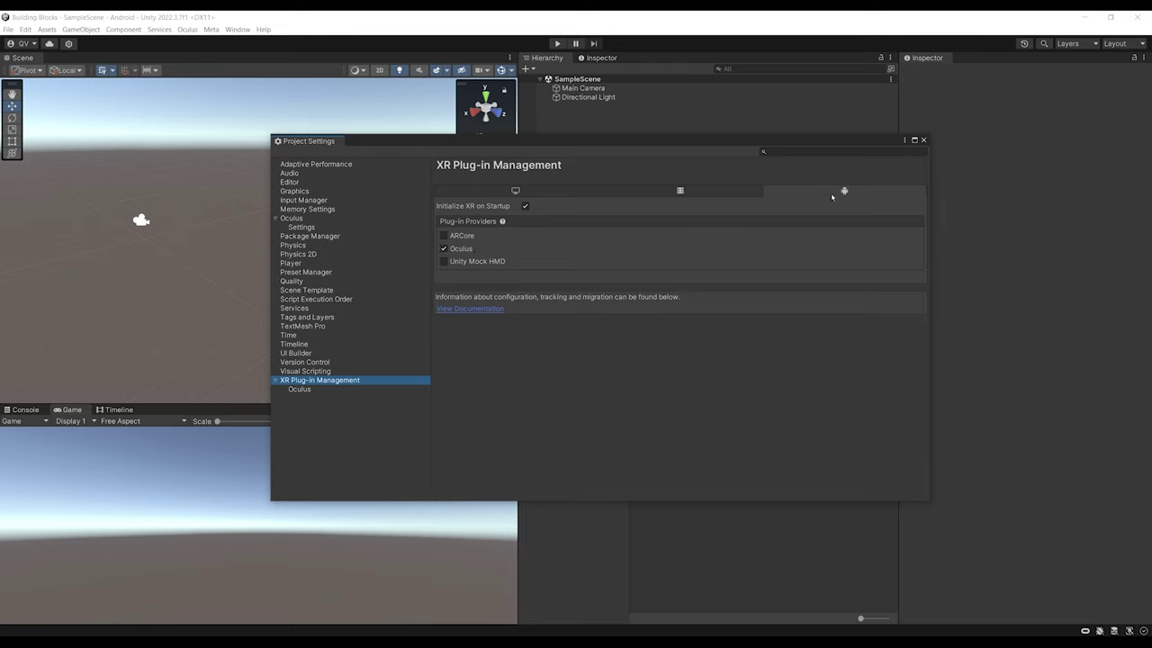
{"action": "left_click", "coordinate": [558, 196]}
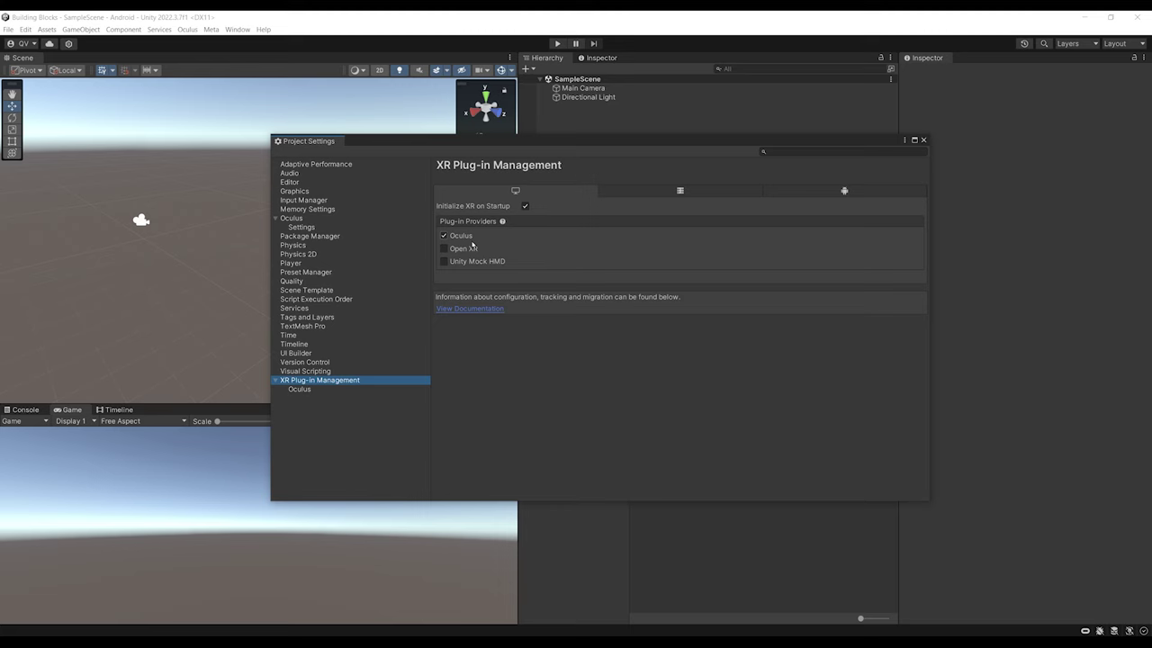
{"action": "left_click", "coordinate": [290, 219]}
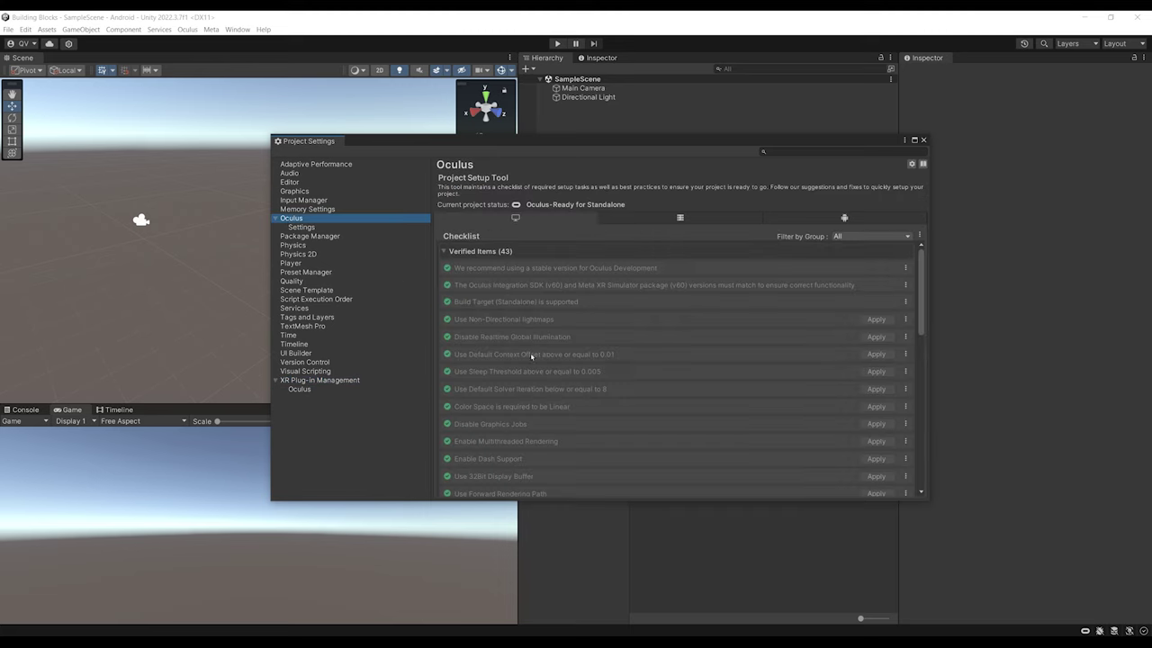
- Review the Oculus-Ready Android checklist, then close Project Settings
{"action": "left_click", "coordinate": [865, 221]}
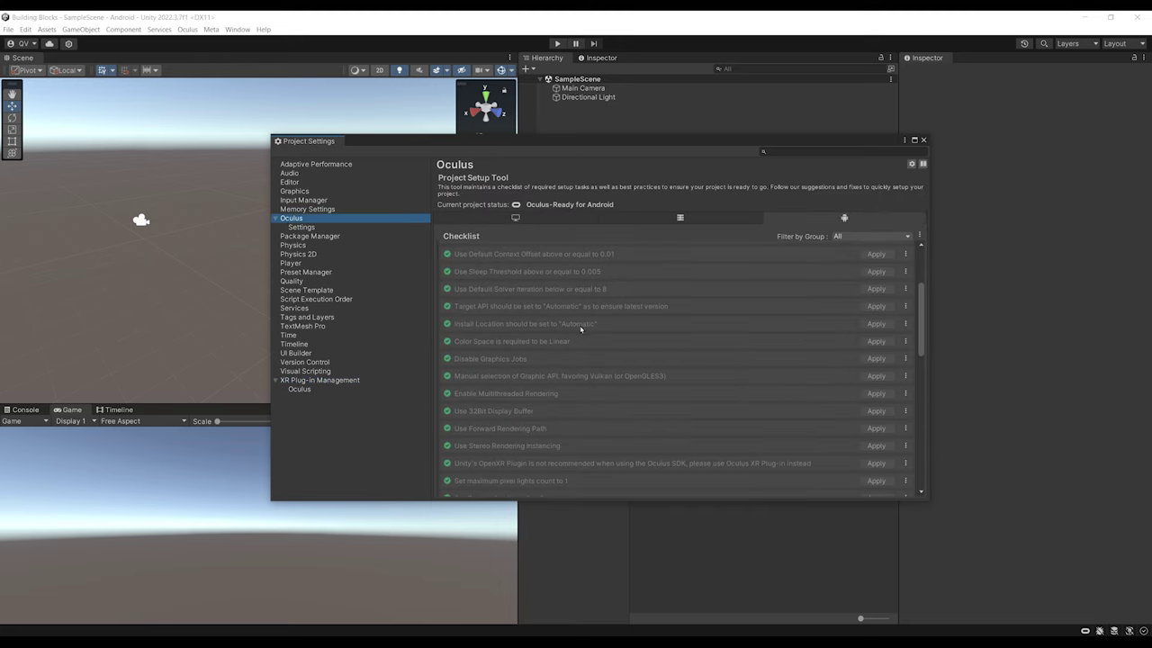
{"action": "scroll", "coordinate": [580, 329], "scroll_direction": "down", "scroll_amount": 3}
{"action": "scroll", "coordinate": [580, 329], "scroll_direction": "down", "scroll_amount": 5}
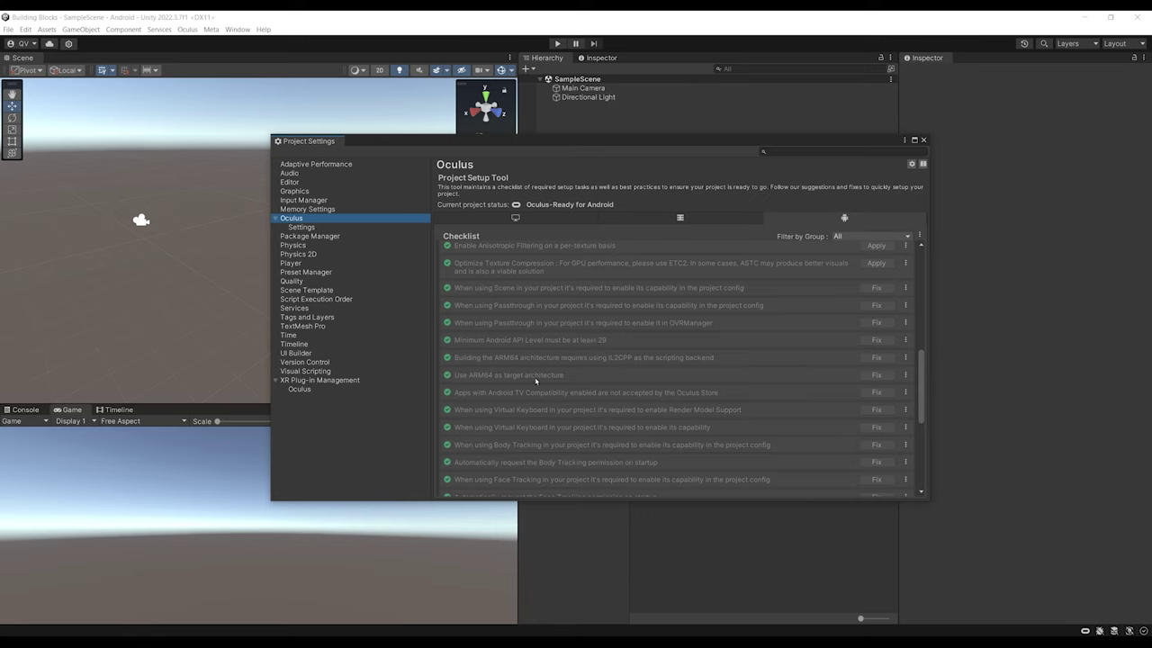
{"action": "scroll", "coordinate": [535, 380], "scroll_direction": "down", "scroll_amount": 5}
{"action": "scroll", "coordinate": [617, 399], "scroll_direction": "up", "scroll_amount": 15}
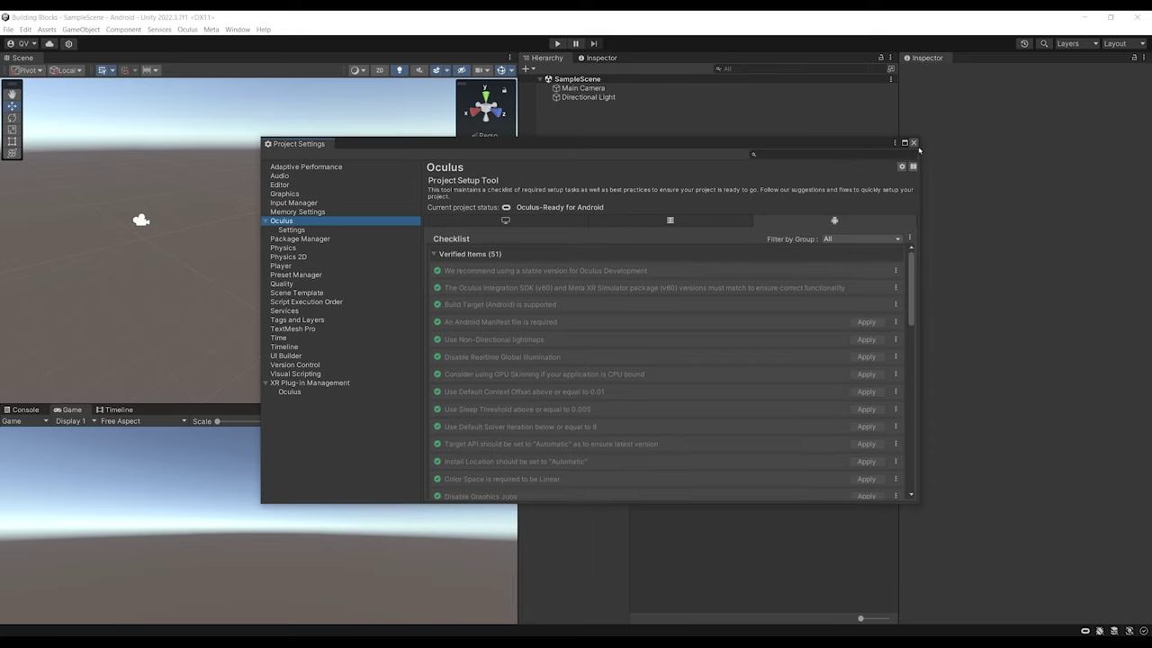
{"action": "left_click", "coordinate": [912, 140]}
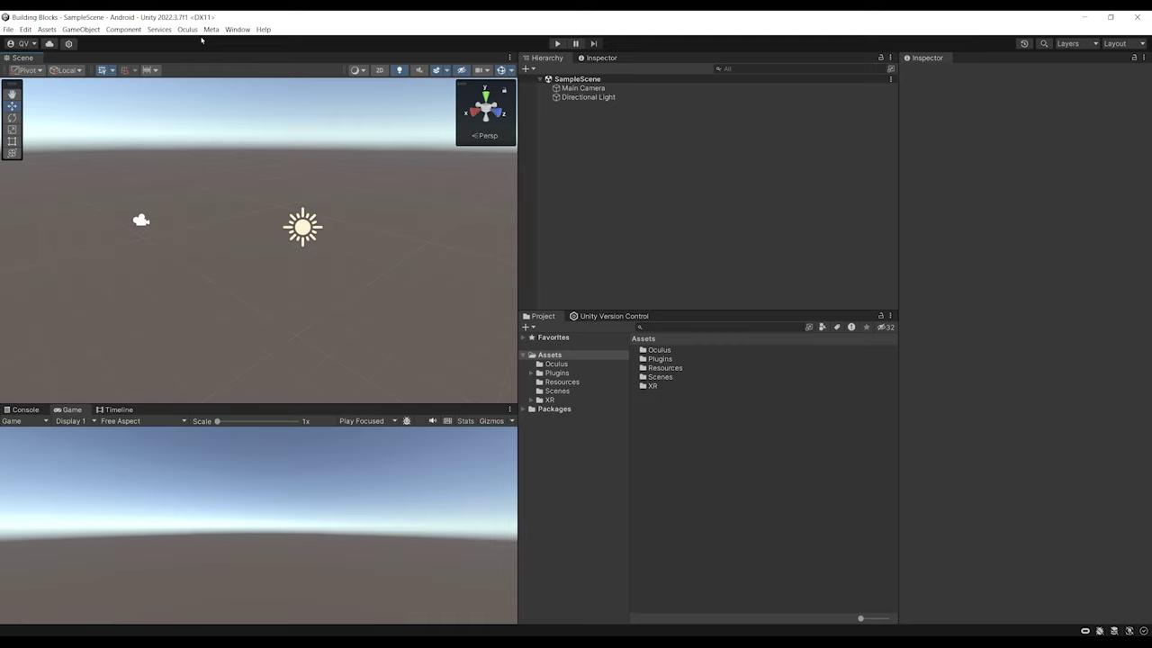
- Open Building Blocks from Oculus > Tools and move its window over the scene
{"action": "left_click", "coordinate": [189, 30]}
{"action": "mouse_move", "coordinate": [216, 54]}
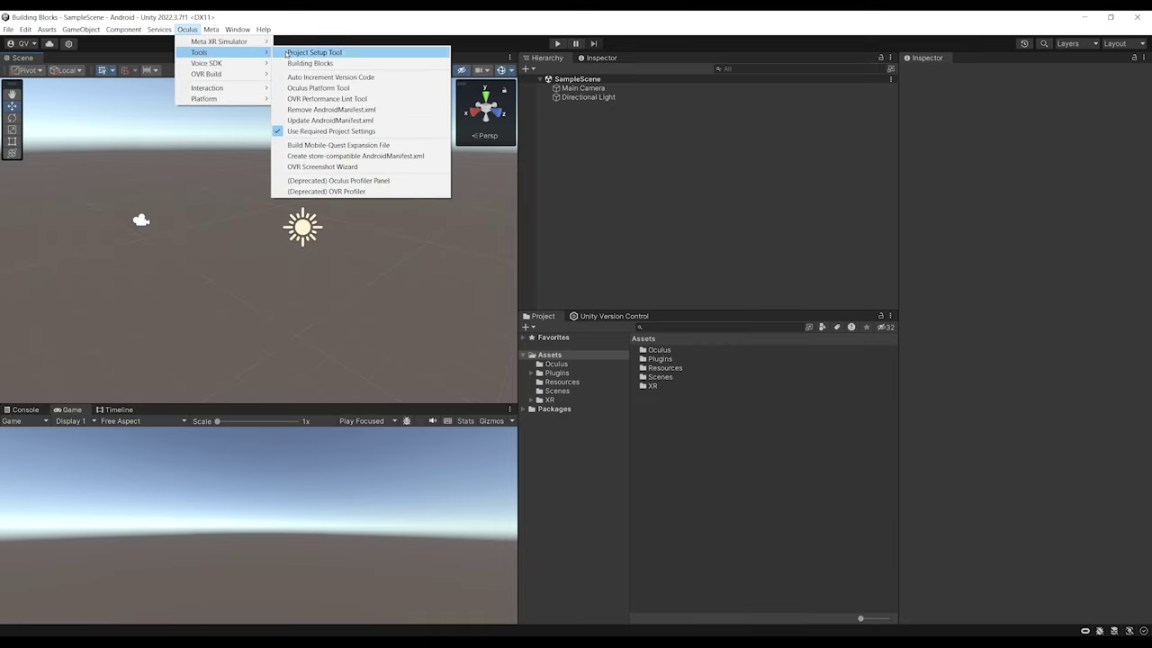
{"action": "left_click", "coordinate": [314, 64]}
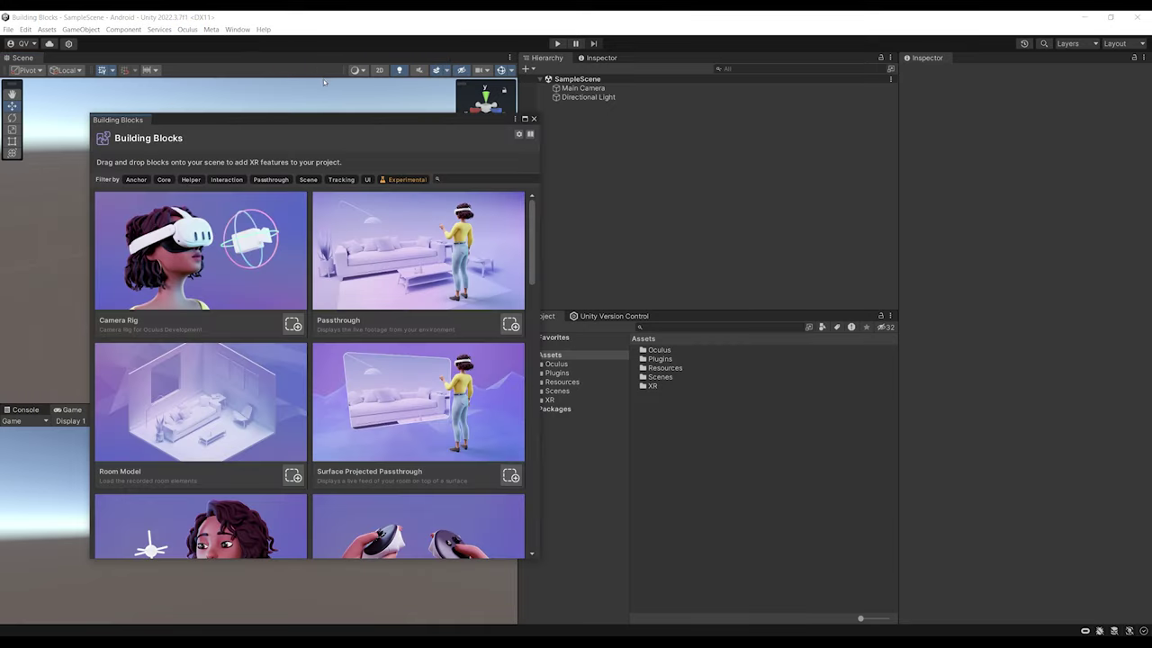
{"action": "left_click_drag", "start_coordinate": [268, 125], "coordinate": [503, 99]}
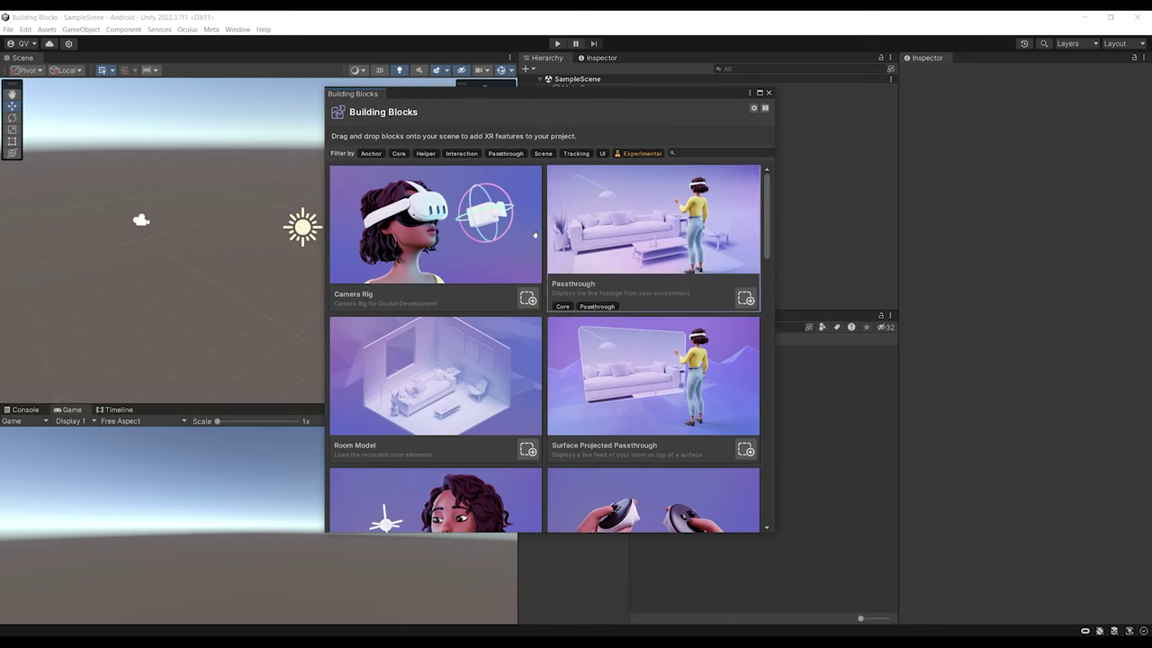
- Scroll through the block cards such as Camera Rig, Passthrough and Room Model
{"action": "scroll", "coordinate": [616, 380], "scroll_direction": "down", "scroll_amount": 6}
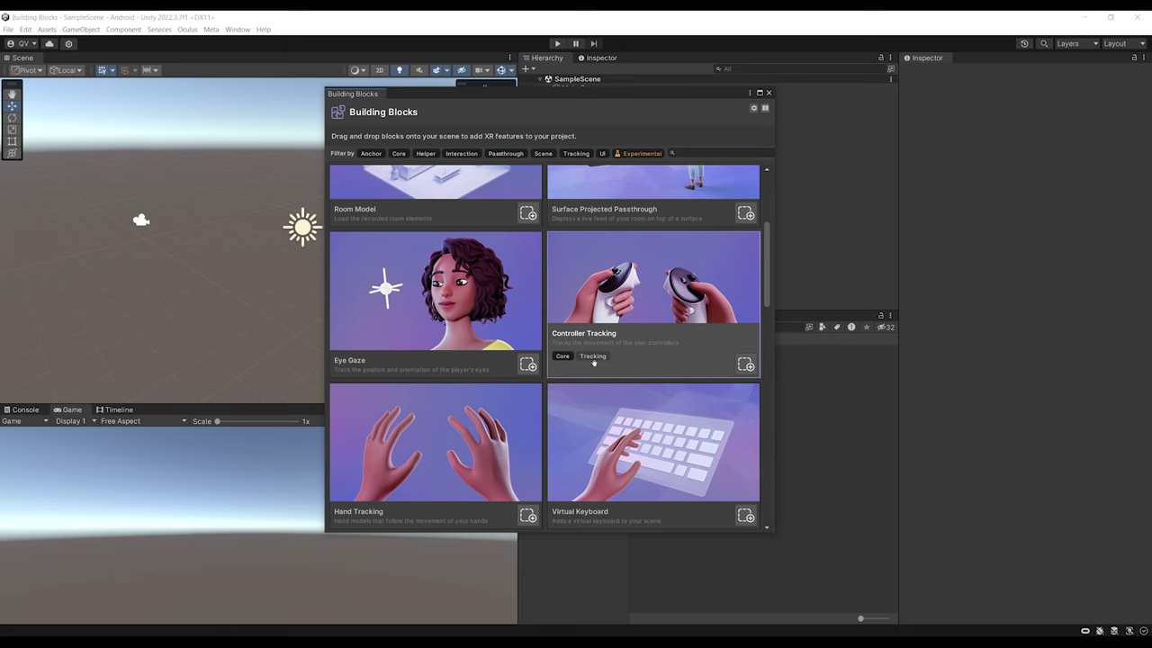
{"action": "scroll", "coordinate": [593, 363], "scroll_direction": "down", "scroll_amount": 8}
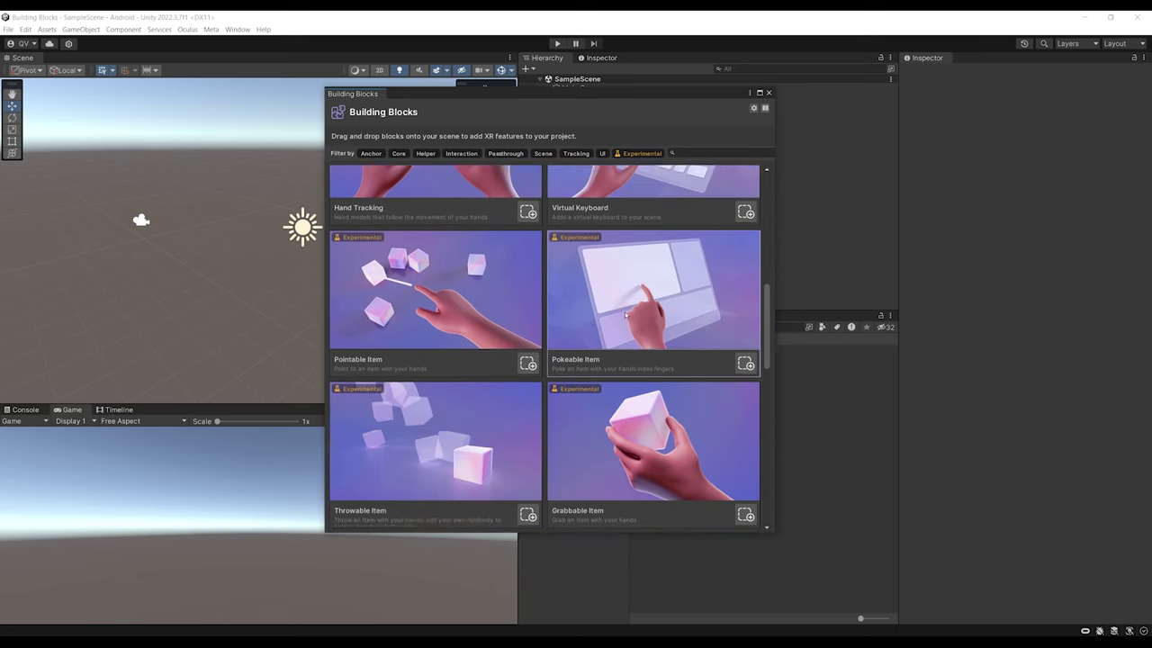
{"action": "scroll", "coordinate": [634, 295], "scroll_direction": "down", "scroll_amount": 3}
{"action": "scroll", "coordinate": [418, 248], "scroll_direction": "up", "scroll_amount": 20}
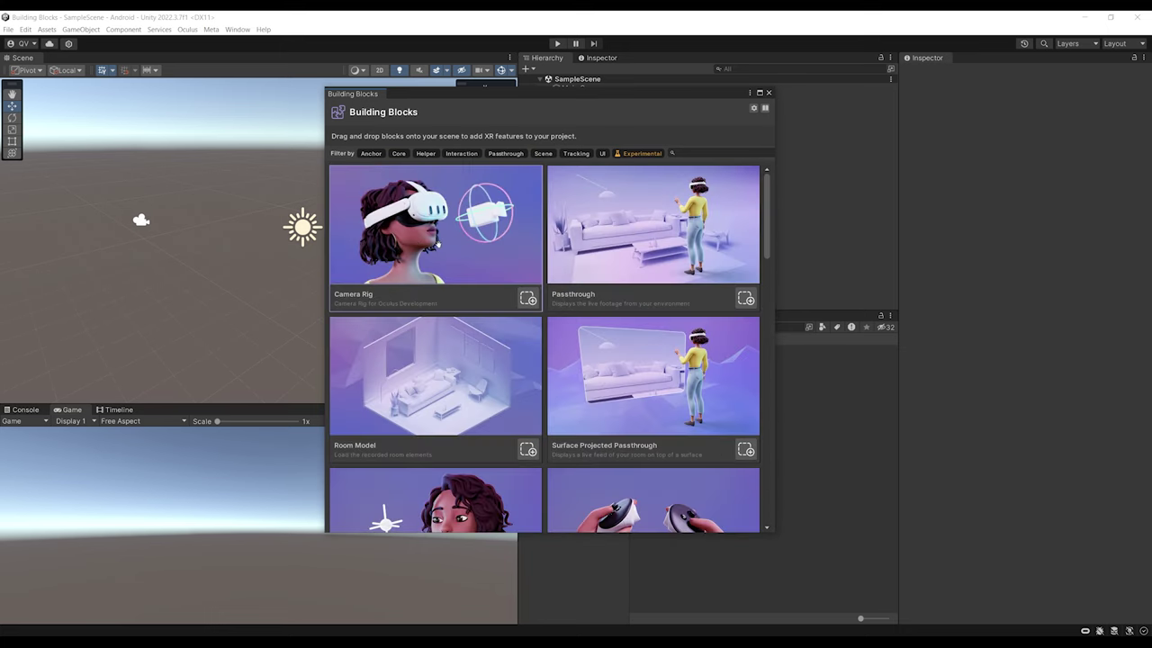
{"action": "scroll", "coordinate": [506, 306], "scroll_direction": "down", "scroll_amount": 3}
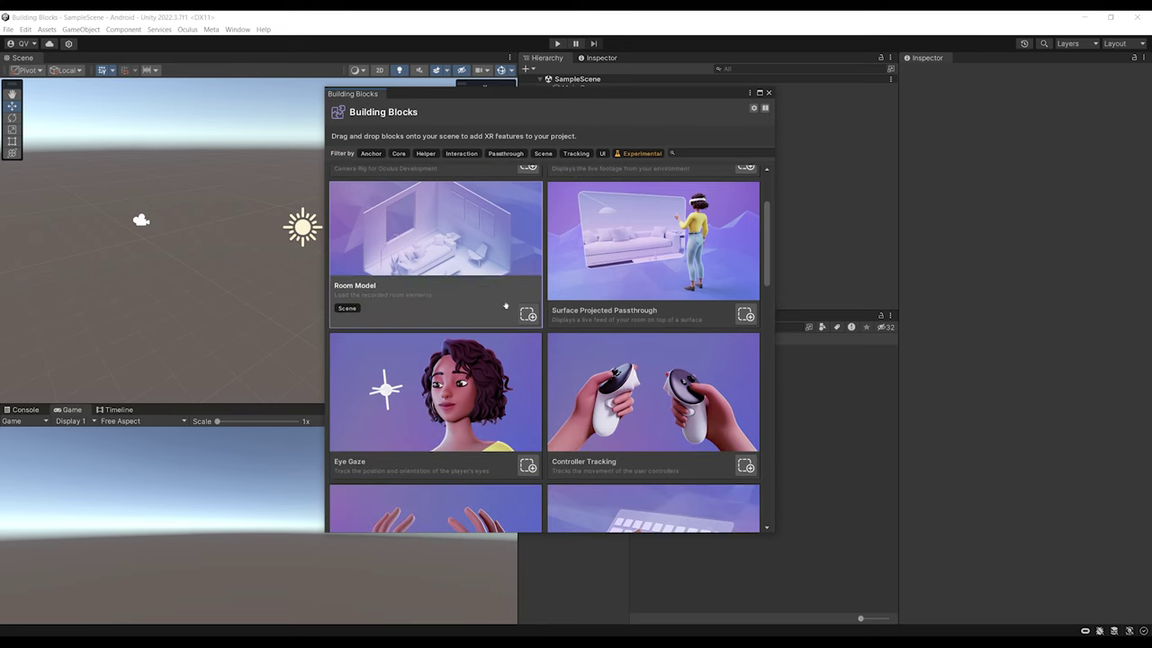
{"action": "scroll", "coordinate": [660, 264], "scroll_direction": "down", "scroll_amount": 4}
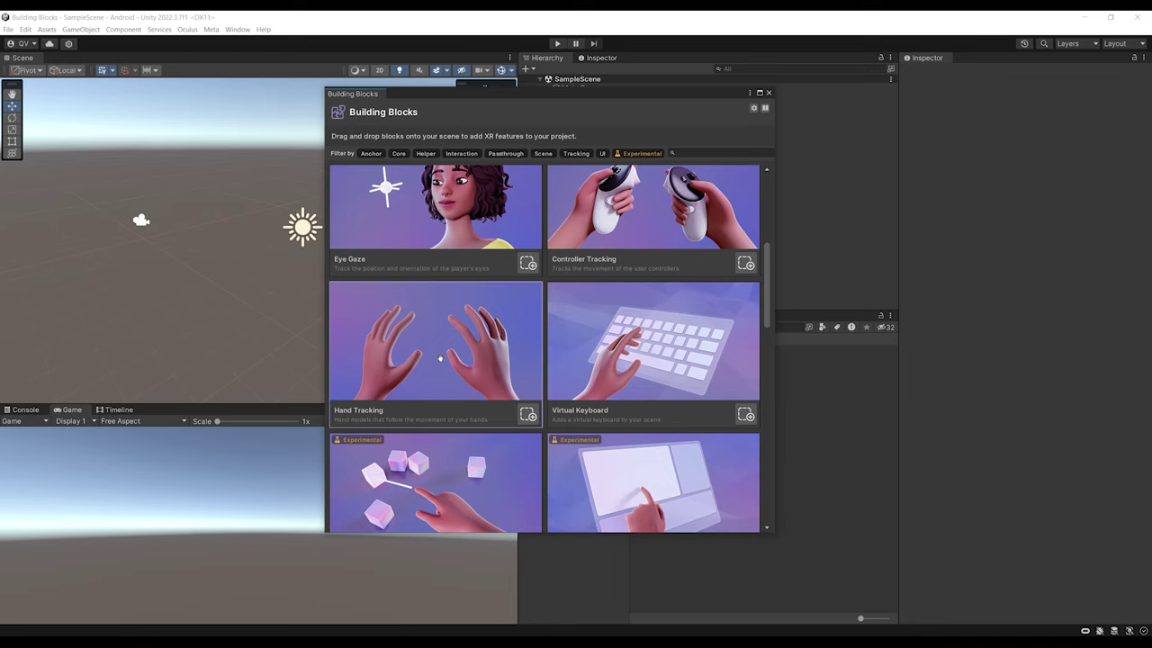
{"action": "scroll", "coordinate": [585, 304], "scroll_direction": "down", "scroll_amount": 3}
{"action": "scroll", "coordinate": [650, 296], "scroll_direction": "up", "scroll_amount": 1}
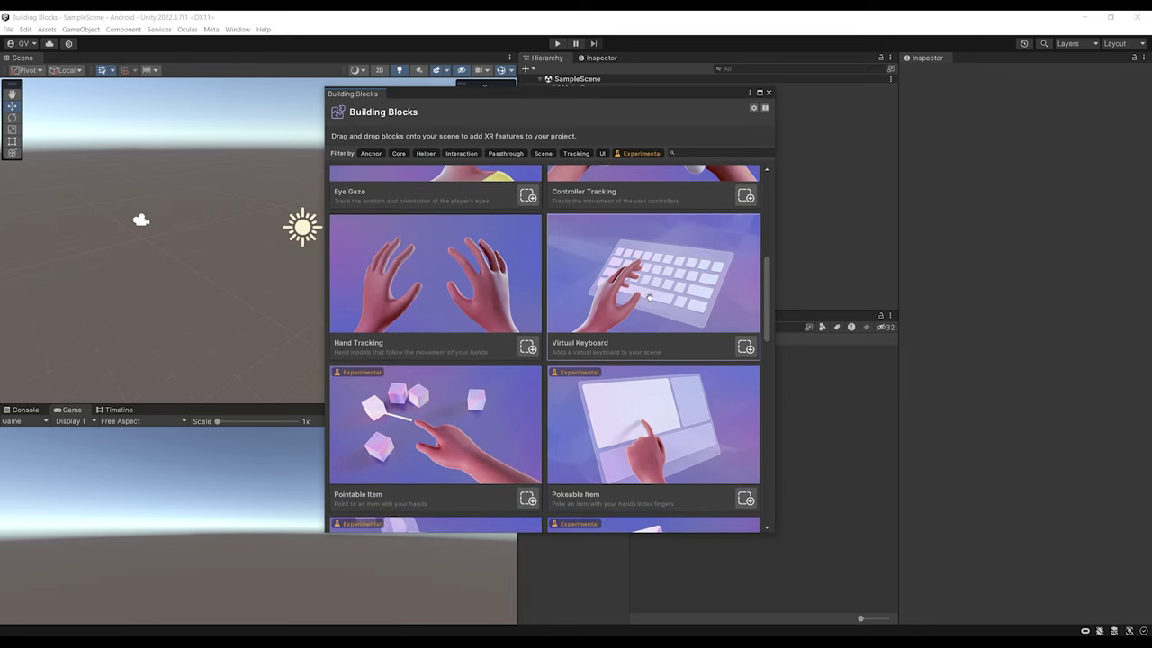
{"action": "scroll", "coordinate": [584, 306], "scroll_direction": "down", "scroll_amount": 1}
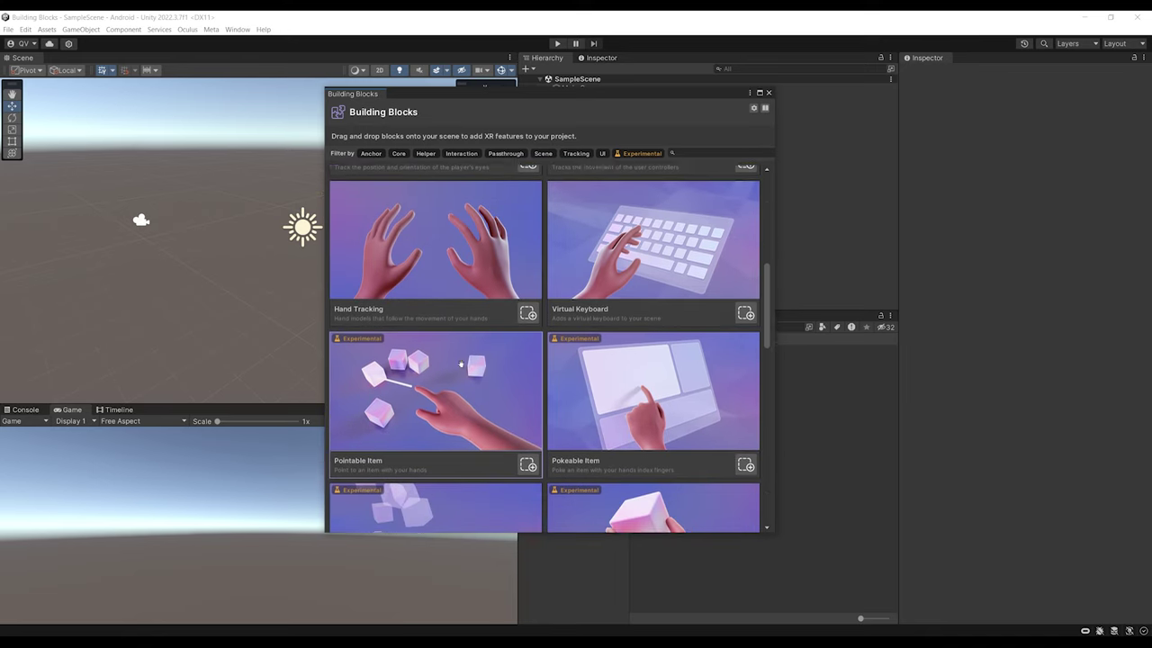
{"action": "scroll", "coordinate": [573, 314], "scroll_direction": "down", "scroll_amount": 1}
{"action": "scroll", "coordinate": [463, 364], "scroll_direction": "down", "scroll_amount": 2}
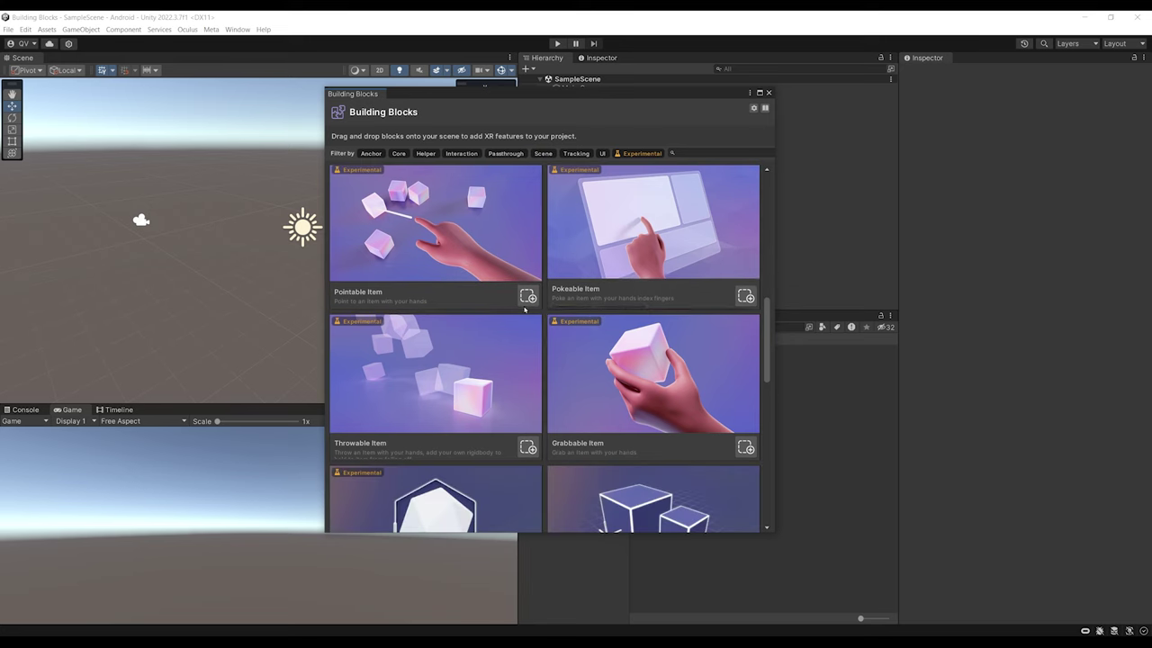
{"action": "scroll", "coordinate": [486, 330], "scroll_direction": "down", "scroll_amount": 4}
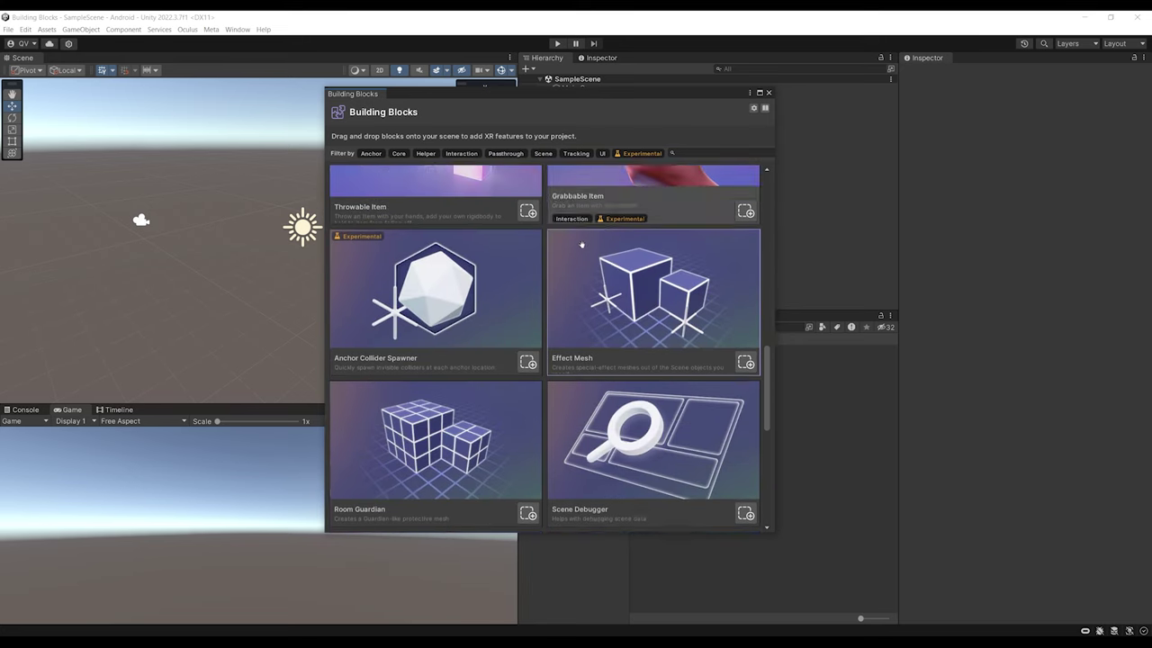
{"action": "scroll", "coordinate": [492, 405], "scroll_direction": "up", "scroll_amount": 1}
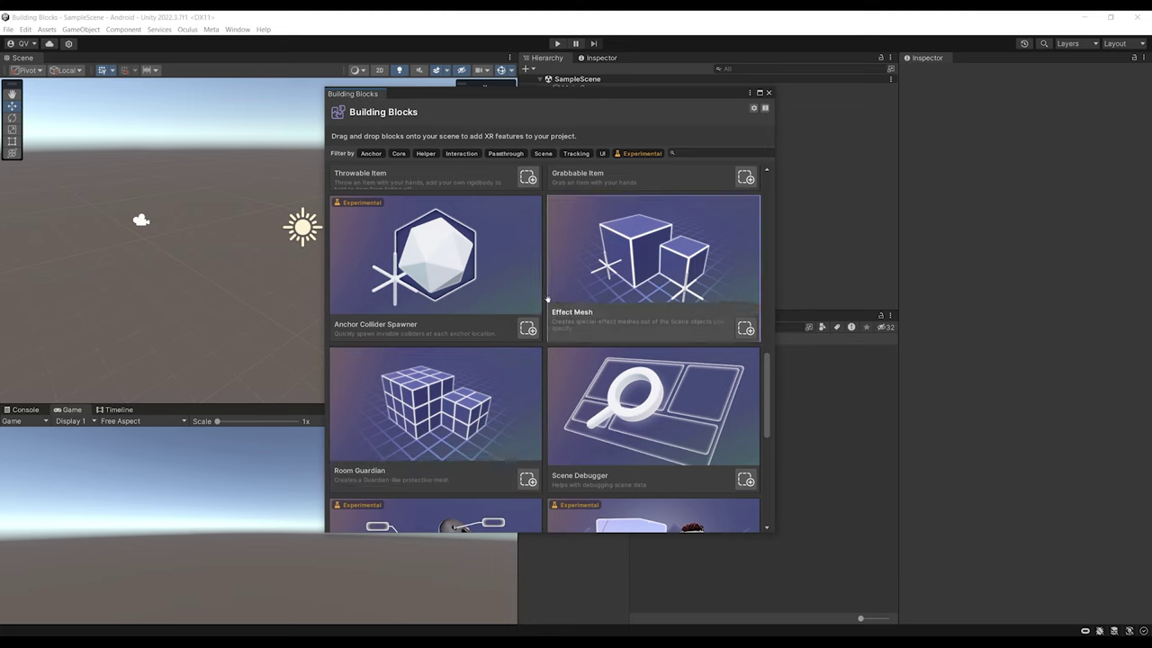
{"action": "scroll", "coordinate": [513, 441], "scroll_direction": "up", "scroll_amount": 1}
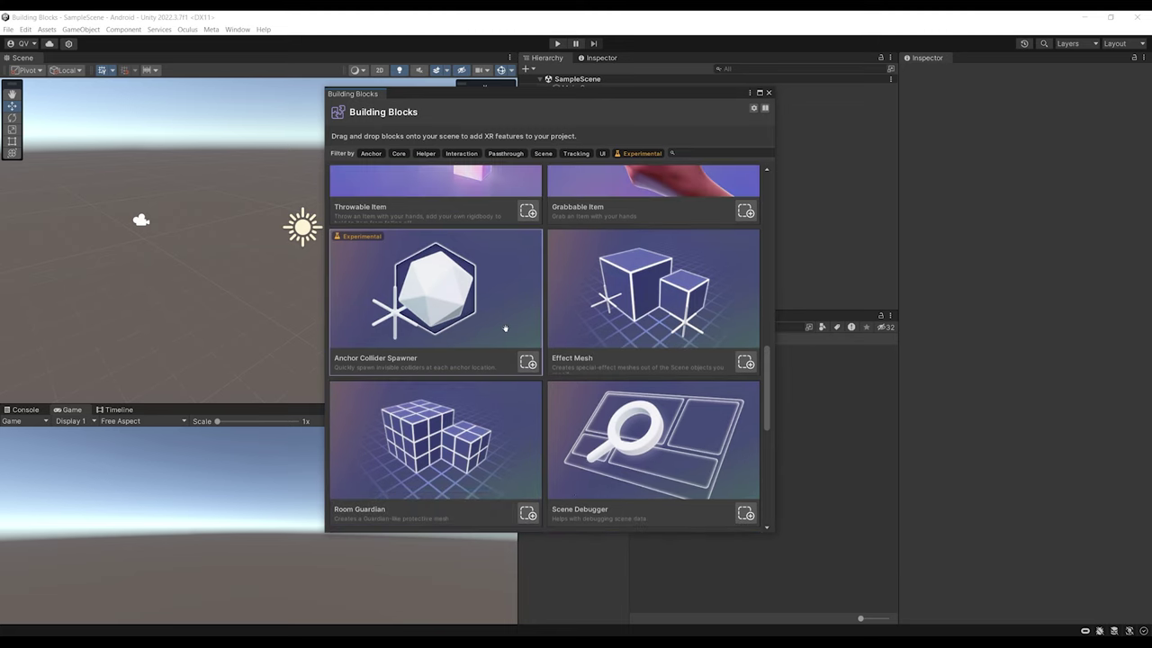
{"action": "scroll", "coordinate": [669, 354], "scroll_direction": "down", "scroll_amount": 1}
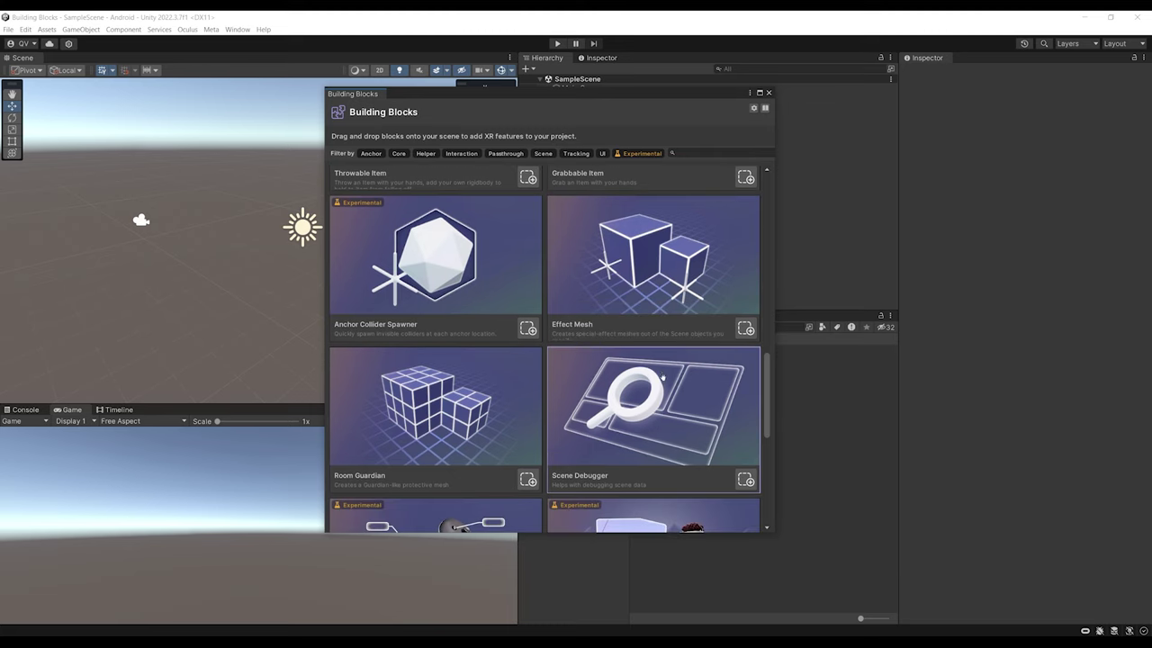
{"action": "scroll", "coordinate": [664, 376], "scroll_direction": "up", "scroll_amount": 1}
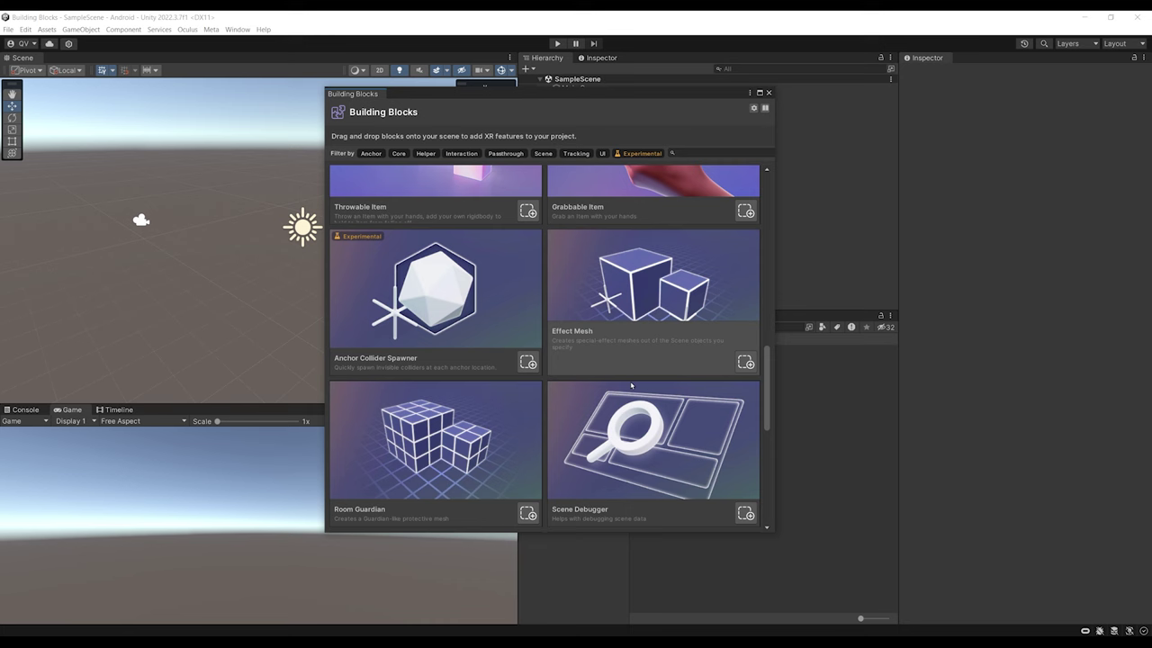
{"action": "scroll", "coordinate": [548, 451], "scroll_direction": "up", "scroll_amount": 10}
{"action": "scroll", "coordinate": [548, 450], "scroll_direction": "up", "scroll_amount": 5}
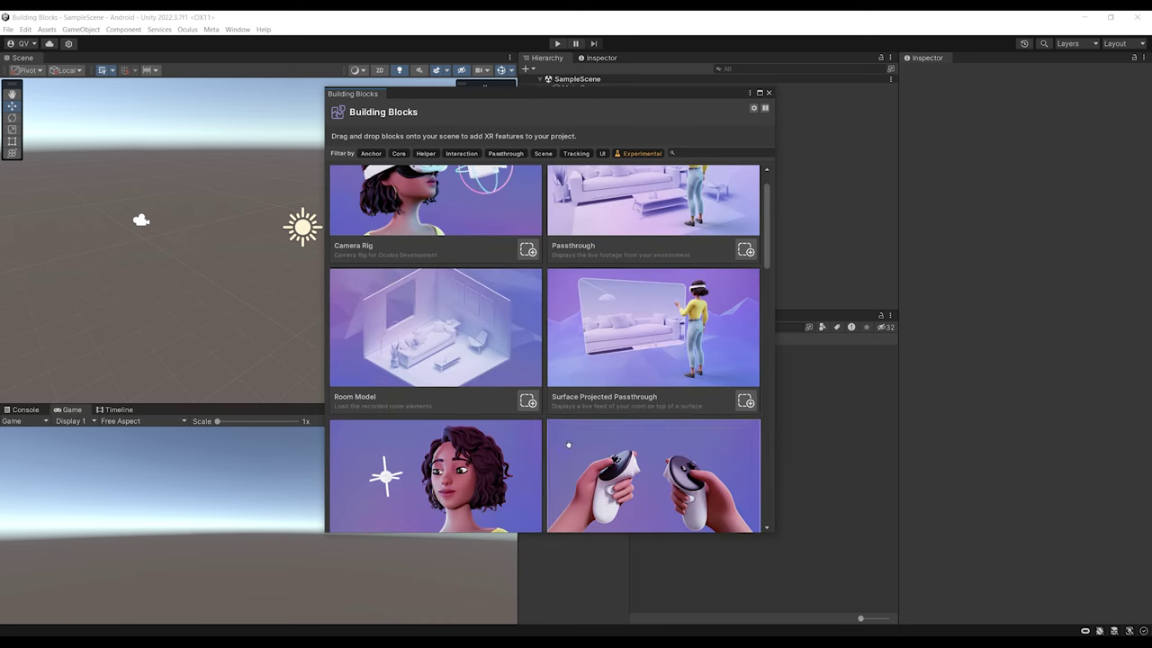
- Drag the Camera Rig block into the Hierarchy and review its OVR Manager component
{"action": "left_click_drag", "start_coordinate": [569, 95], "coordinate": [274, 87]}
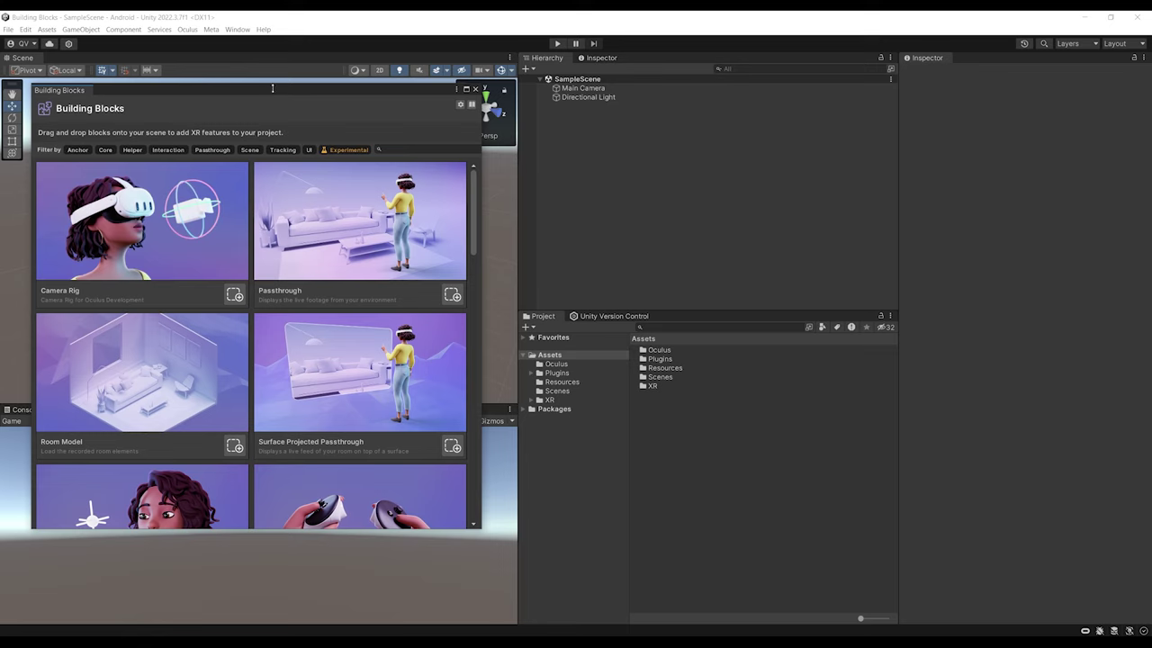
{"action": "left_click_drag", "start_coordinate": [115, 229], "coordinate": [631, 171]}
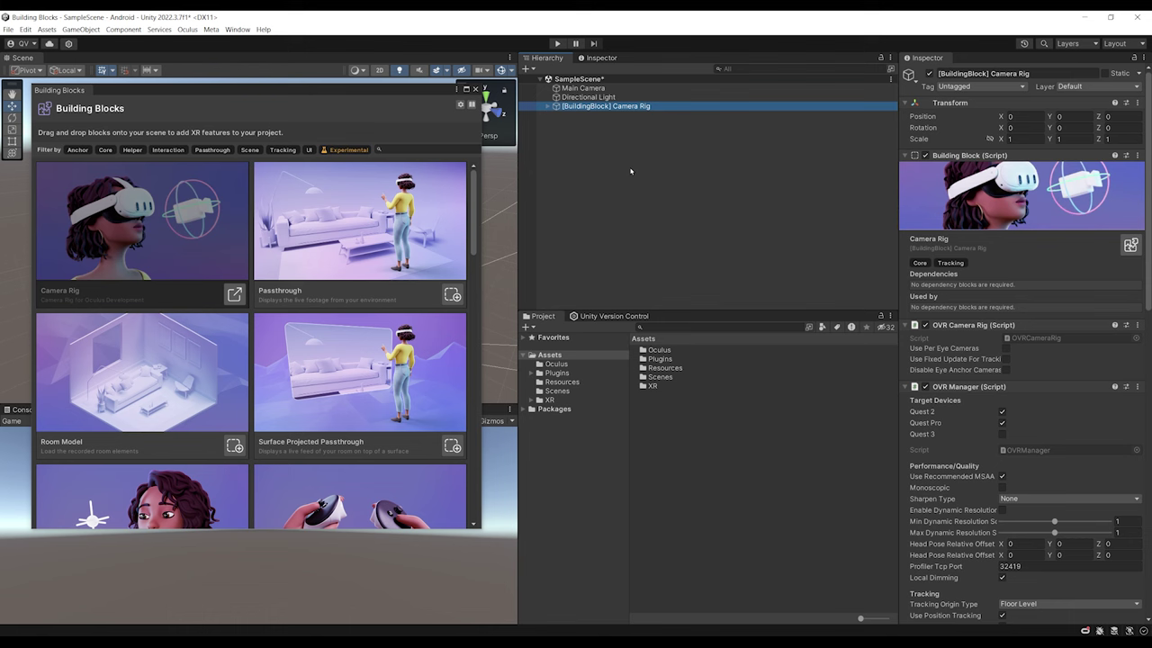
{"action": "left_click", "coordinate": [595, 119]}
{"action": "left_click", "coordinate": [630, 106]}
{"action": "scroll", "coordinate": [934, 412], "scroll_direction": "down", "scroll_amount": 3}
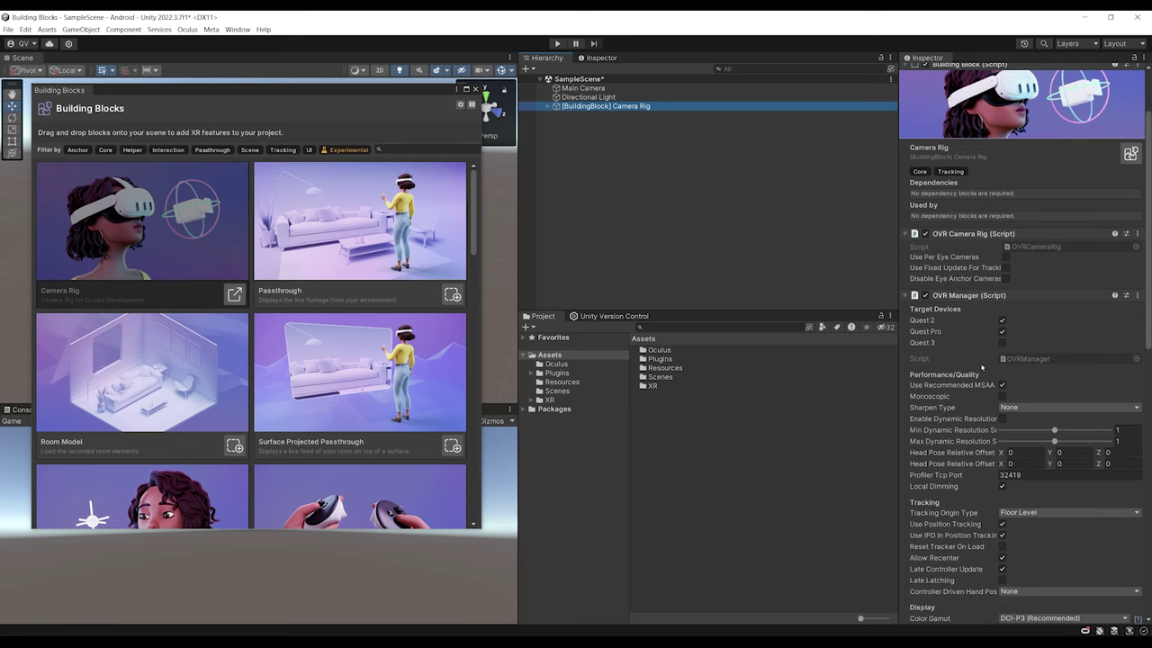
{"action": "scroll", "coordinate": [962, 360], "scroll_direction": "down", "scroll_amount": 2}
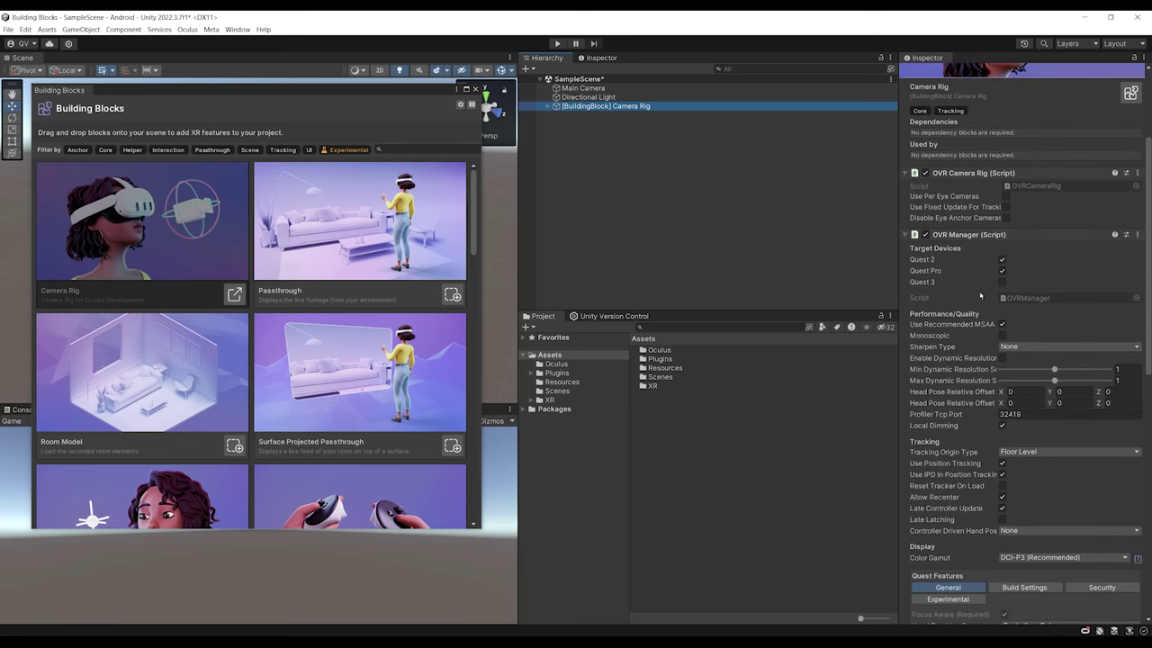
{"action": "scroll", "coordinate": [980, 294], "scroll_direction": "down", "scroll_amount": 2}
{"action": "scroll", "coordinate": [1032, 282], "scroll_direction": "down", "scroll_amount": 3}
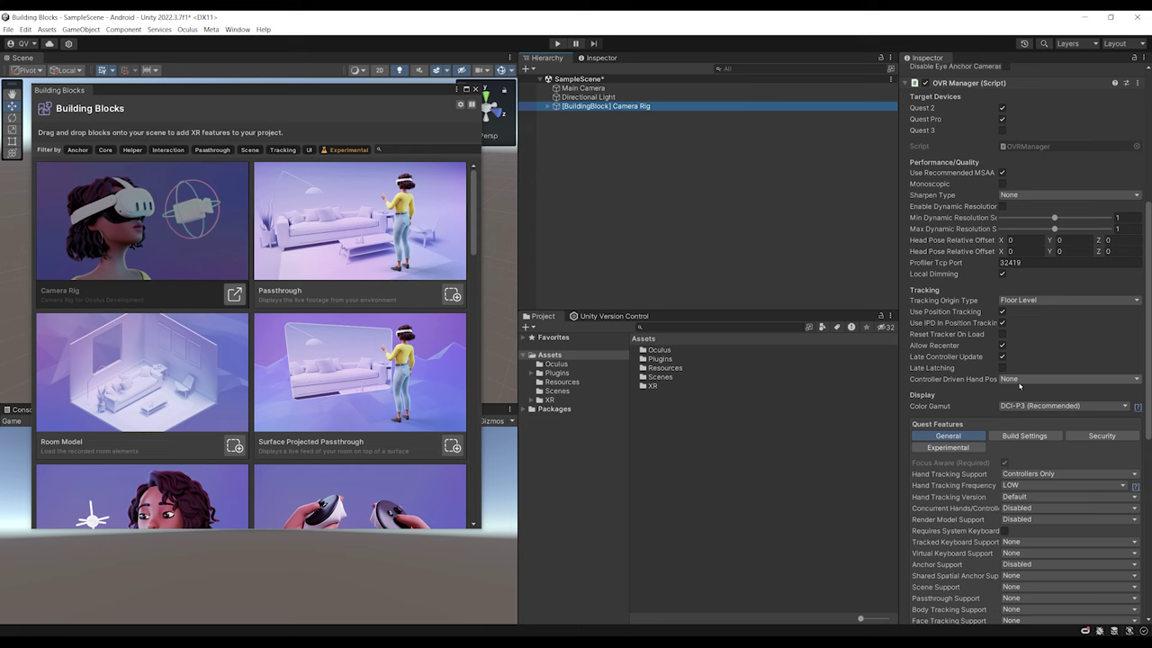
{"action": "scroll", "coordinate": [1019, 385], "scroll_direction": "up", "scroll_amount": 5}
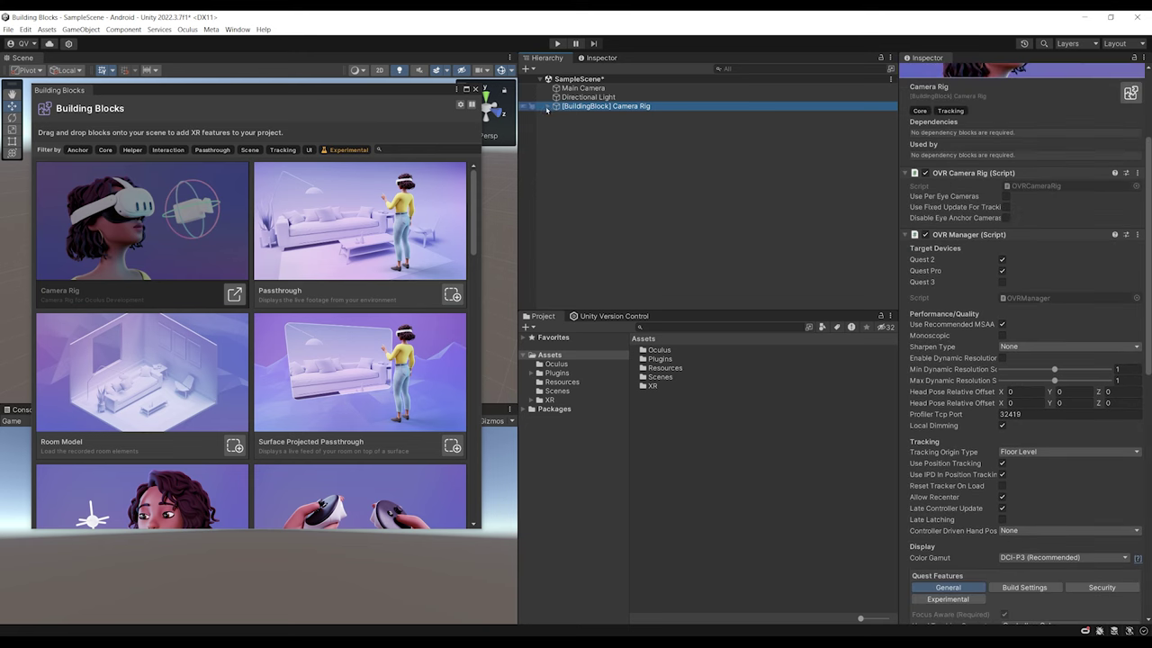
- Expand Camera Rig and TrackingSpace, then inspect CenterEyeAnchor, LeftHandAnchor and RightHandAnchor
{"action": "left_click", "coordinate": [547, 107]}
{"action": "left_click", "coordinate": [555, 115]}
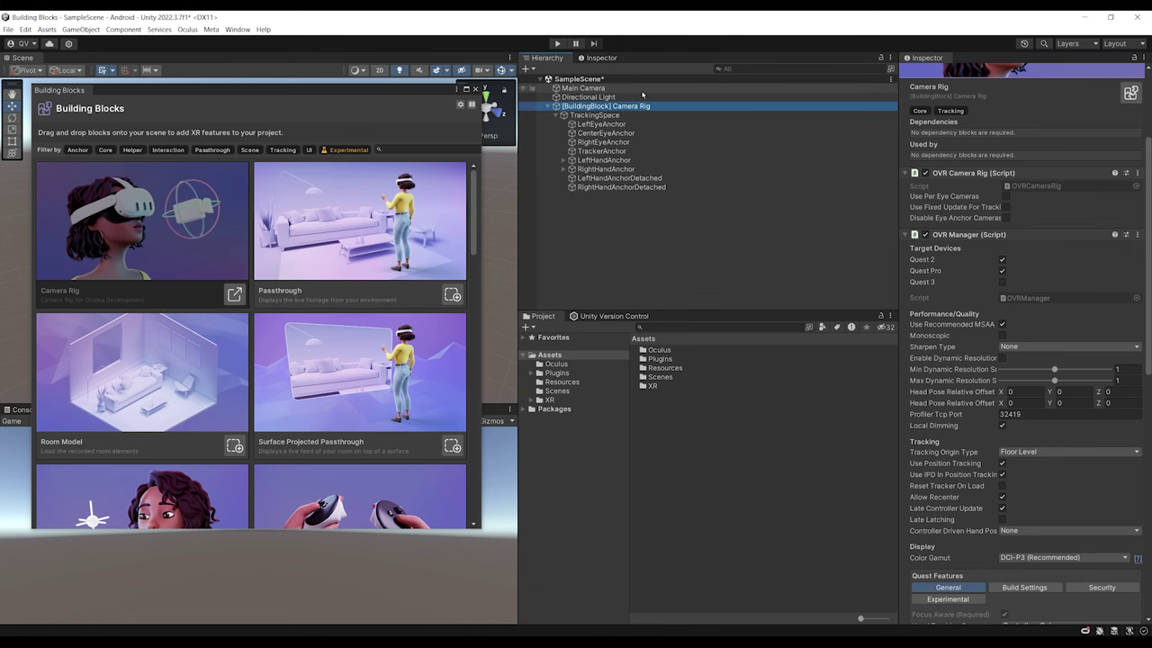
{"action": "left_click", "coordinate": [611, 133]}
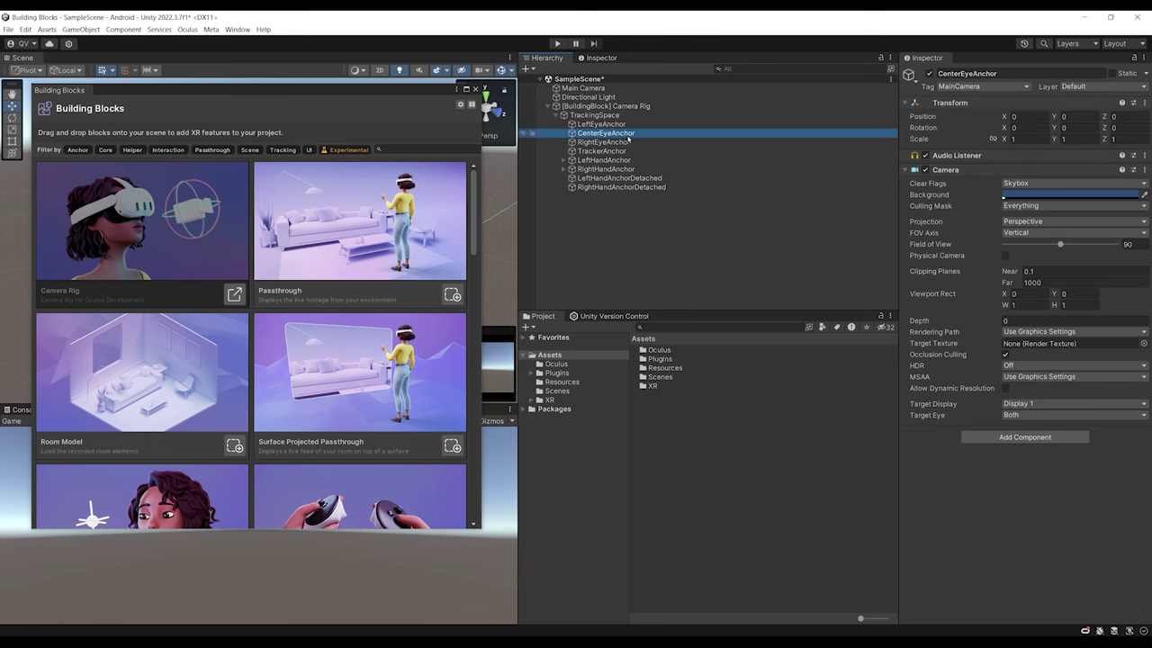
{"action": "left_click_drag", "start_coordinate": [419, 102], "coordinate": [428, 123]}
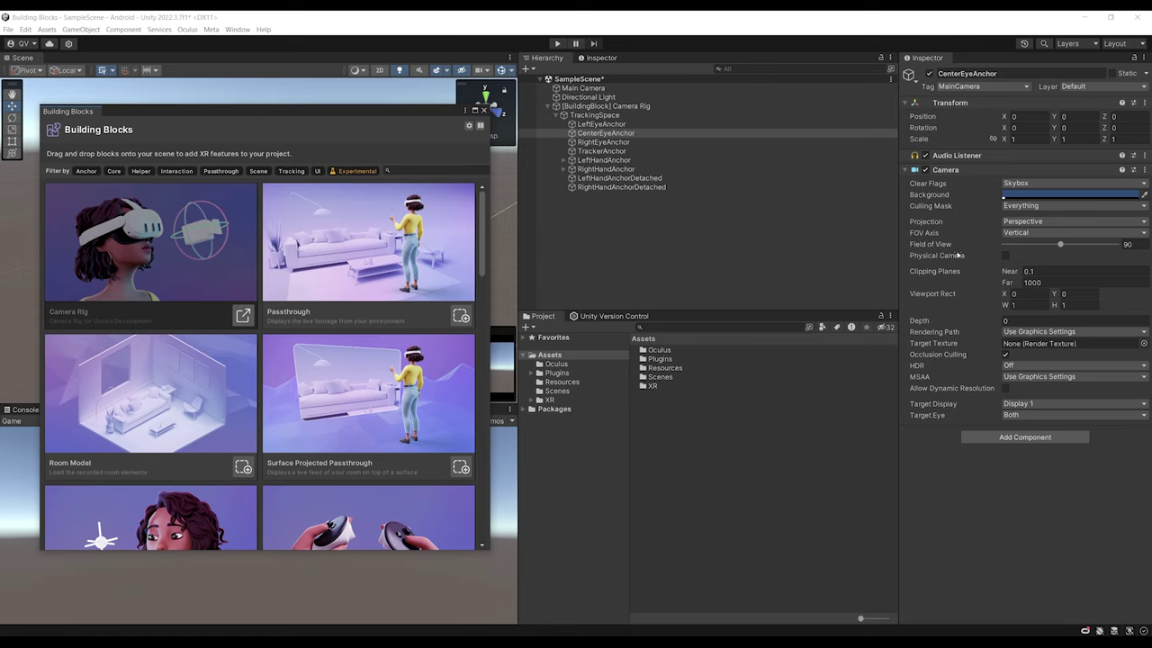
{"action": "left_click", "coordinate": [604, 160]}
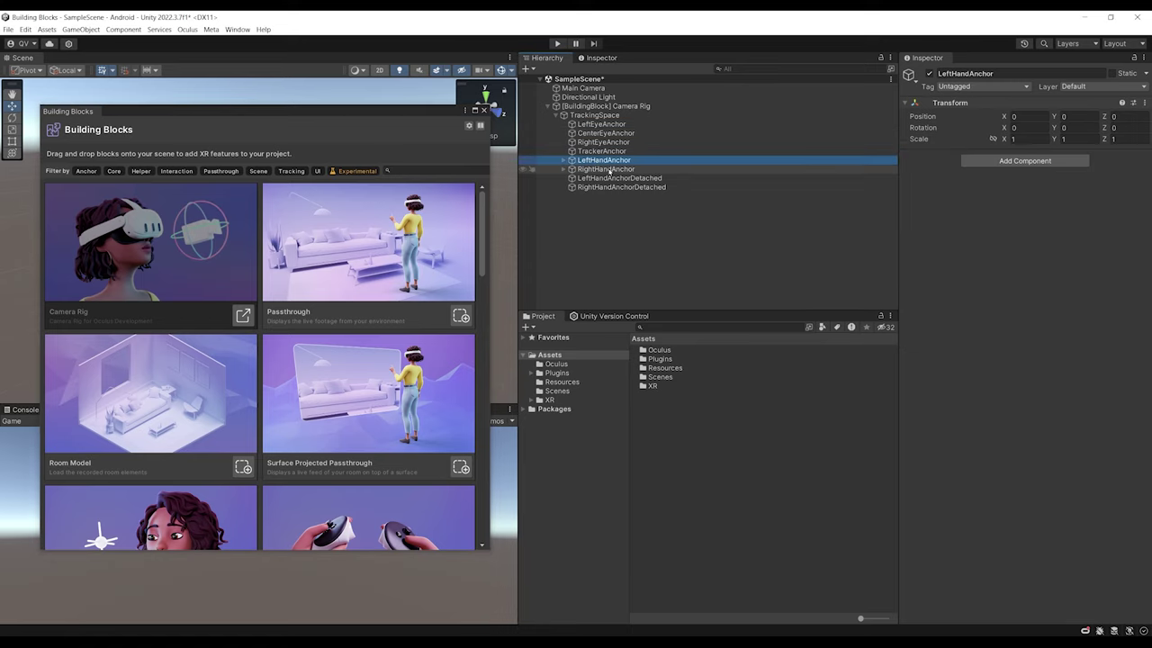
{"action": "left_click", "coordinate": [609, 170]}
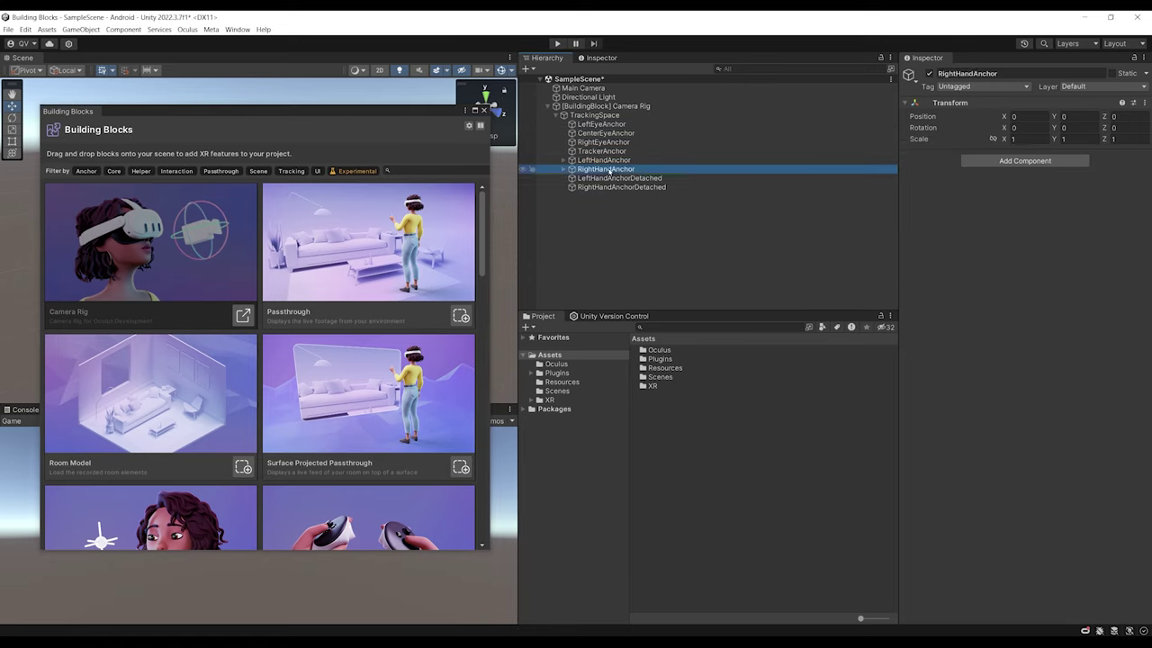
{"action": "left_click", "coordinate": [597, 106]}
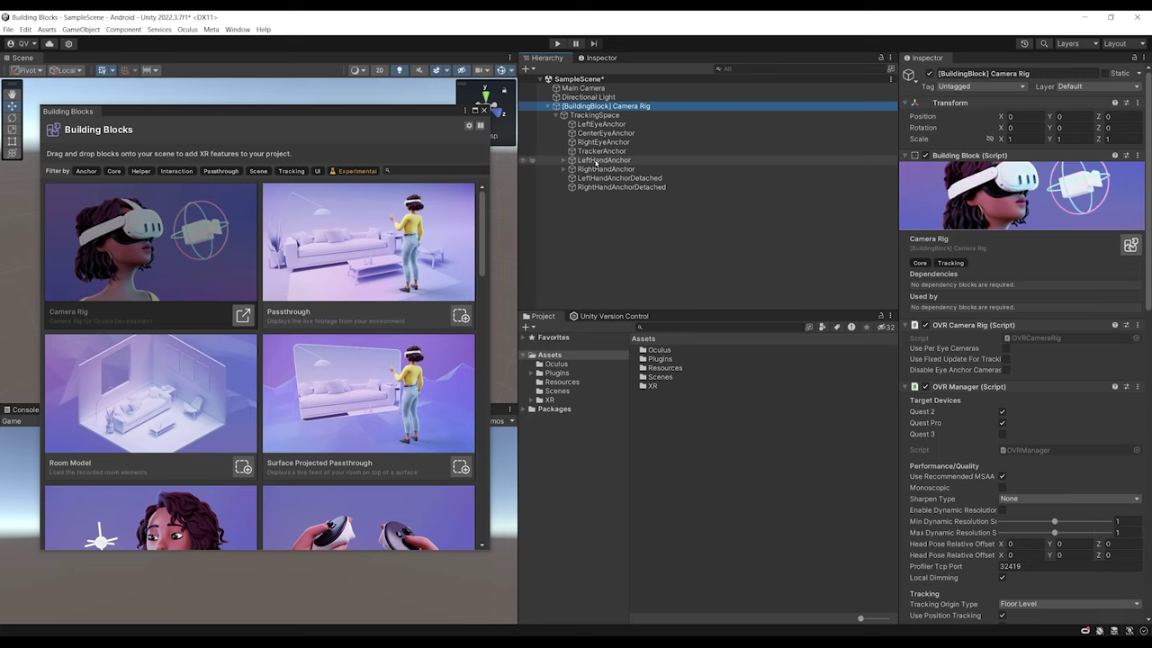
- Tick Quest 3 under Target Devices in the Camera Rig's OVR Manager
{"action": "left_click", "coordinate": [585, 89]}
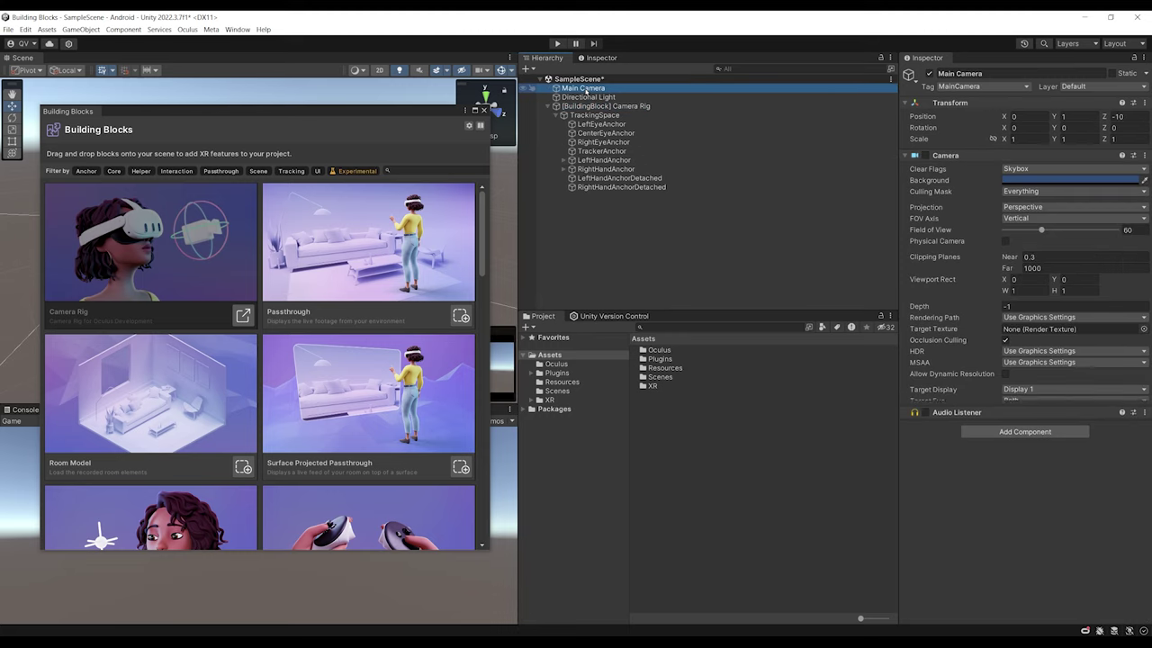
{"action": "left_click_drag", "start_coordinate": [419, 111], "coordinate": [396, 331]}
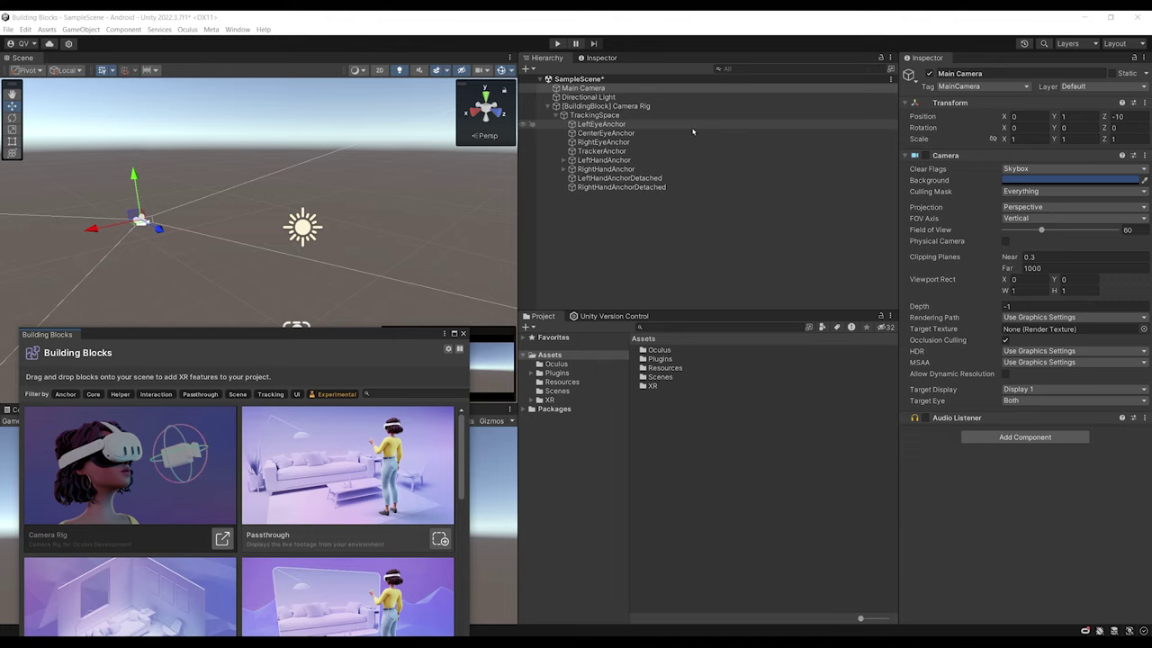
{"action": "left_click", "coordinate": [605, 105]}
{"action": "left_click_drag", "start_coordinate": [340, 339], "coordinate": [352, 147]}
{"action": "left_click", "coordinate": [617, 109]}
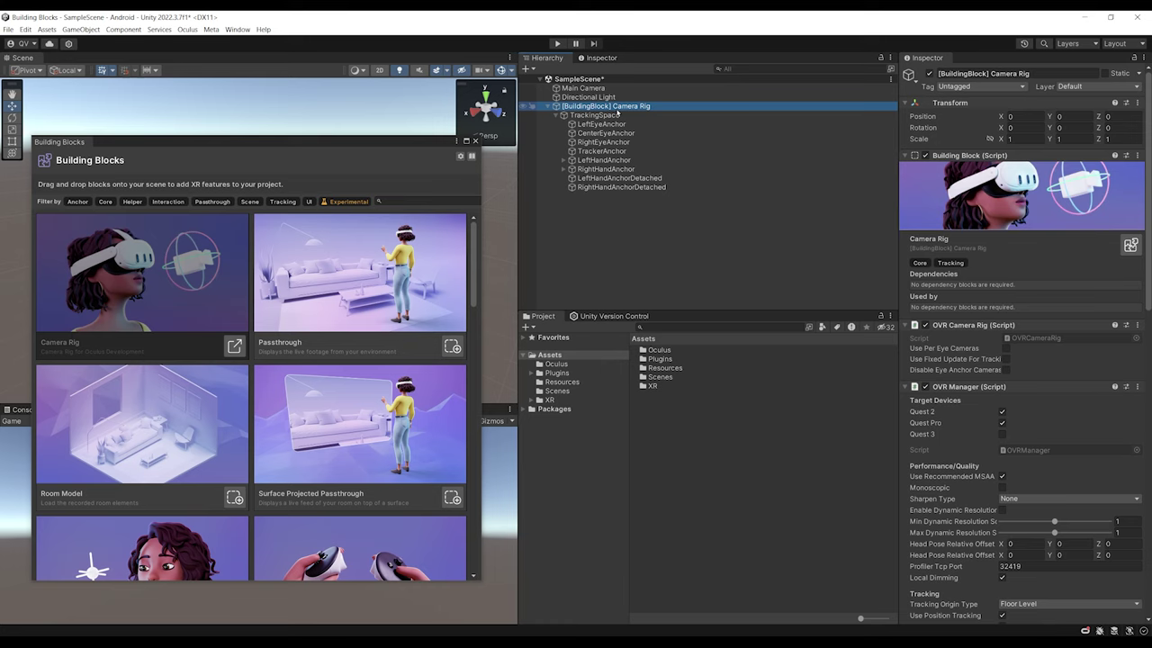
{"action": "scroll", "coordinate": [995, 312], "scroll_direction": "down", "scroll_amount": 3}
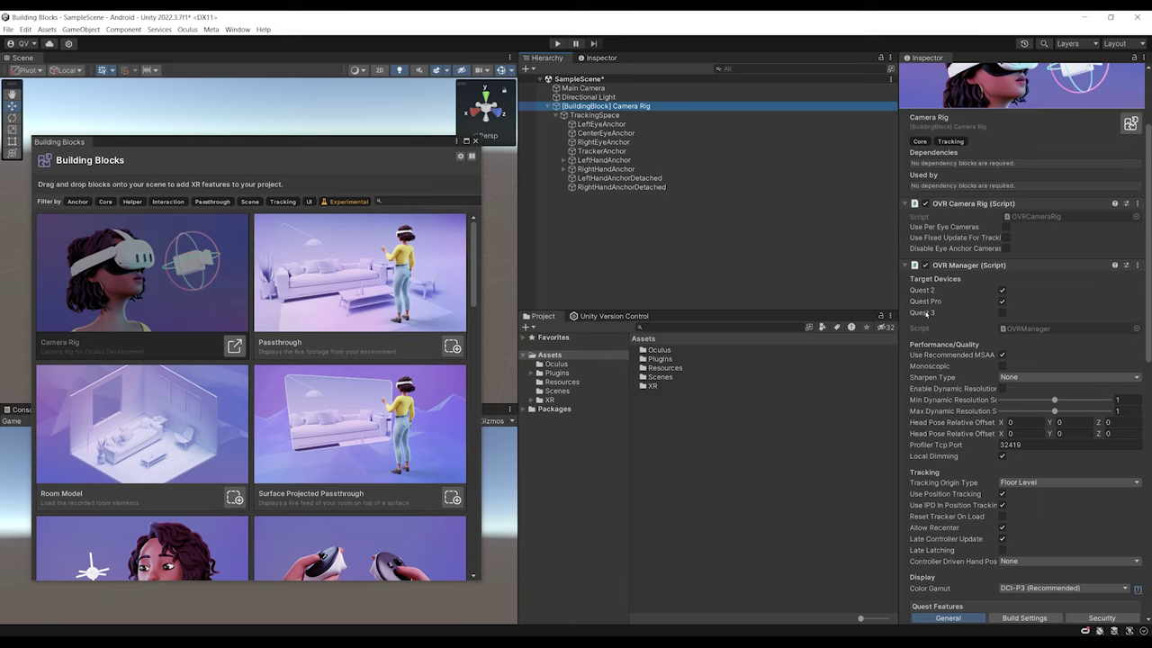
{"action": "left_click", "coordinate": [1003, 313]}
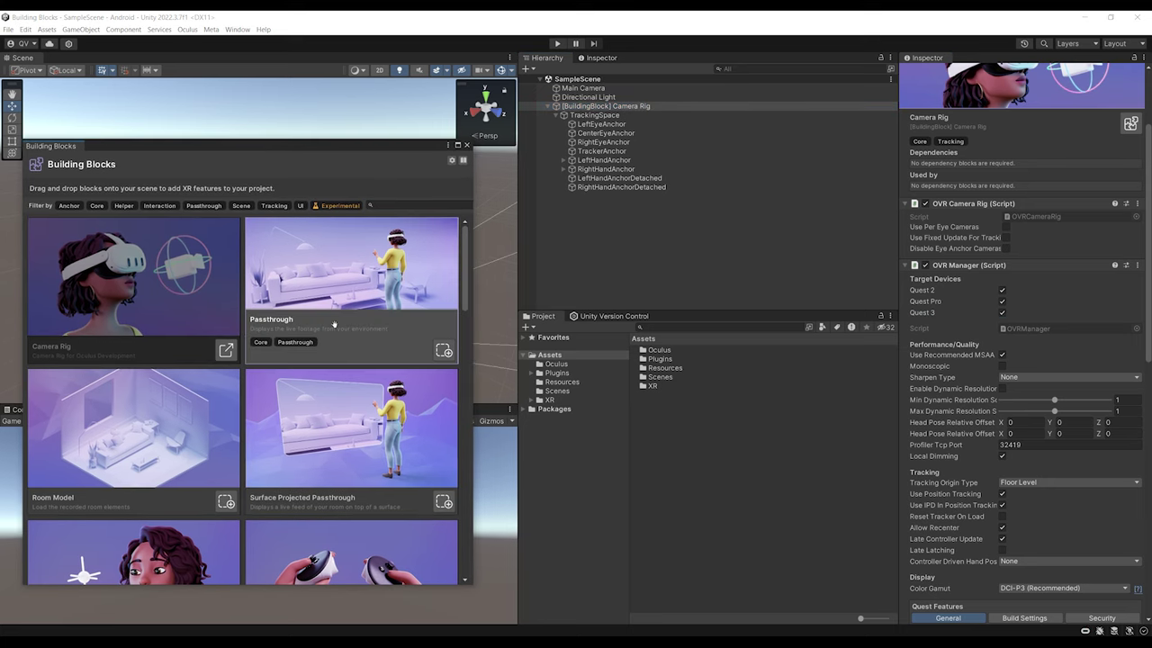
- Add the Controller Tracking block, then expand the hand and controller anchors to check its left block
{"action": "scroll", "coordinate": [338, 312], "scroll_direction": "down", "scroll_amount": 3}
{"action": "scroll", "coordinate": [337, 311], "scroll_direction": "down", "scroll_amount": 2}
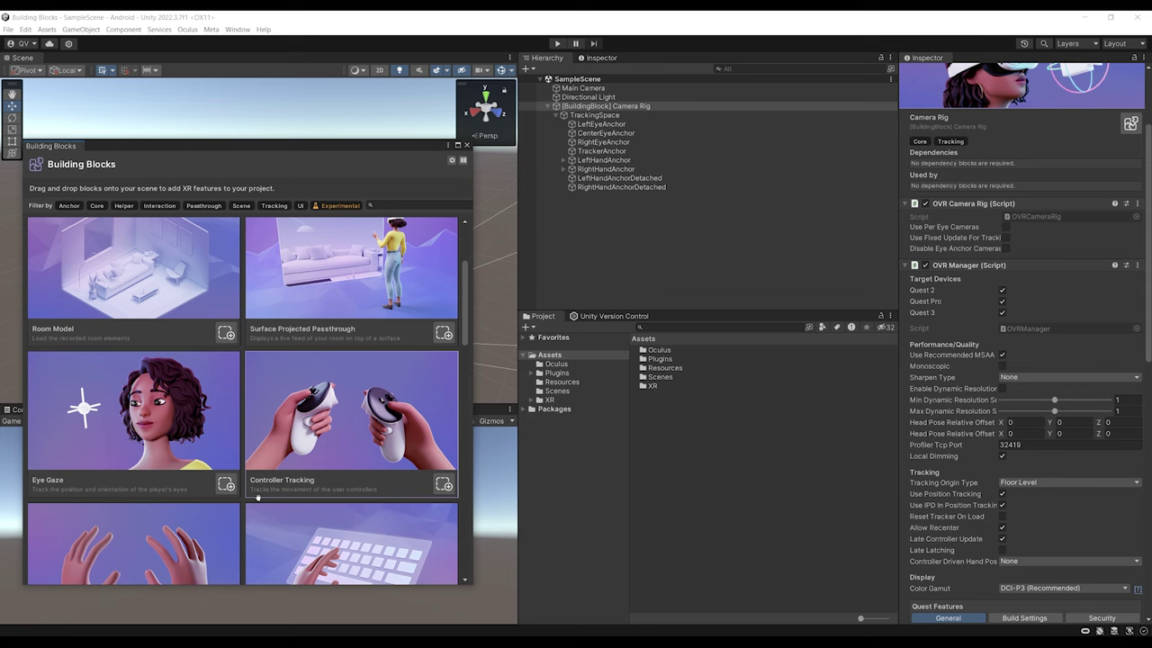
{"action": "left_click_drag", "start_coordinate": [342, 438], "coordinate": [585, 279]}
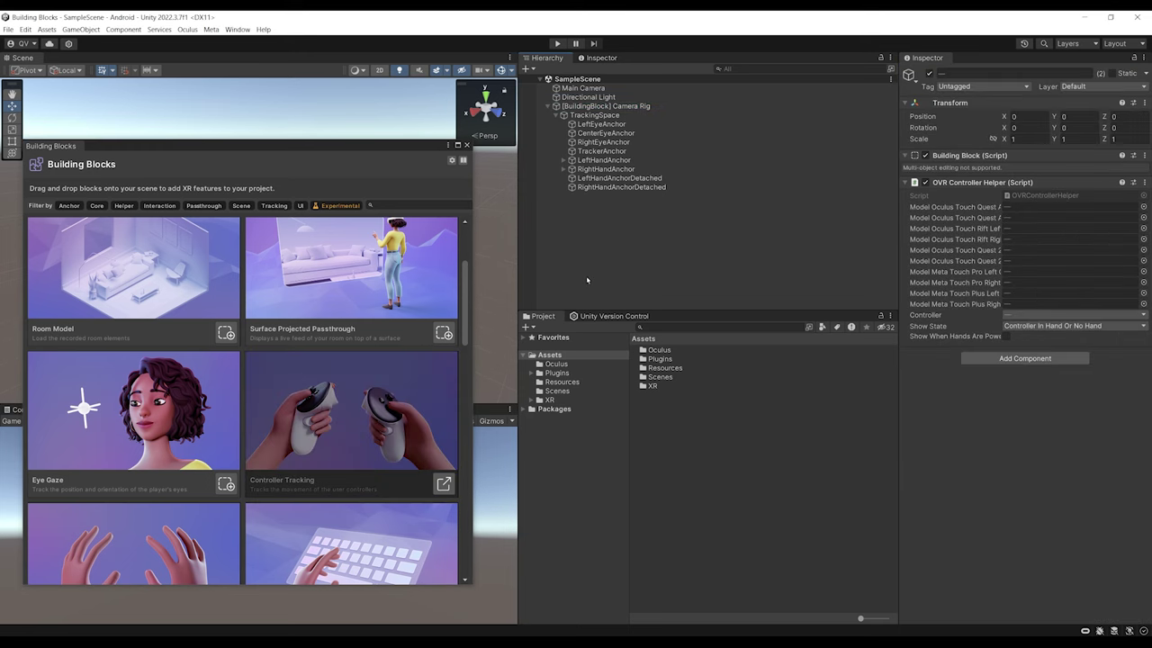
{"action": "left_click", "coordinate": [563, 169]}
{"action": "left_click", "coordinate": [564, 161]}
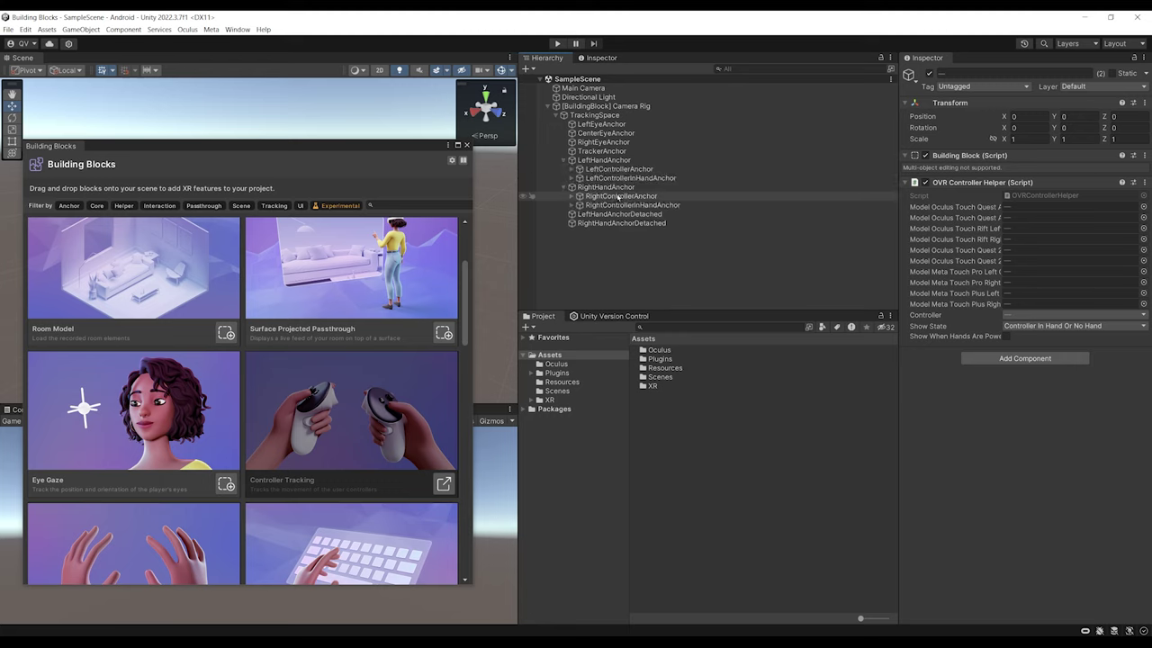
{"action": "left_click", "coordinate": [605, 170]}
{"action": "left_click", "coordinate": [572, 170]}
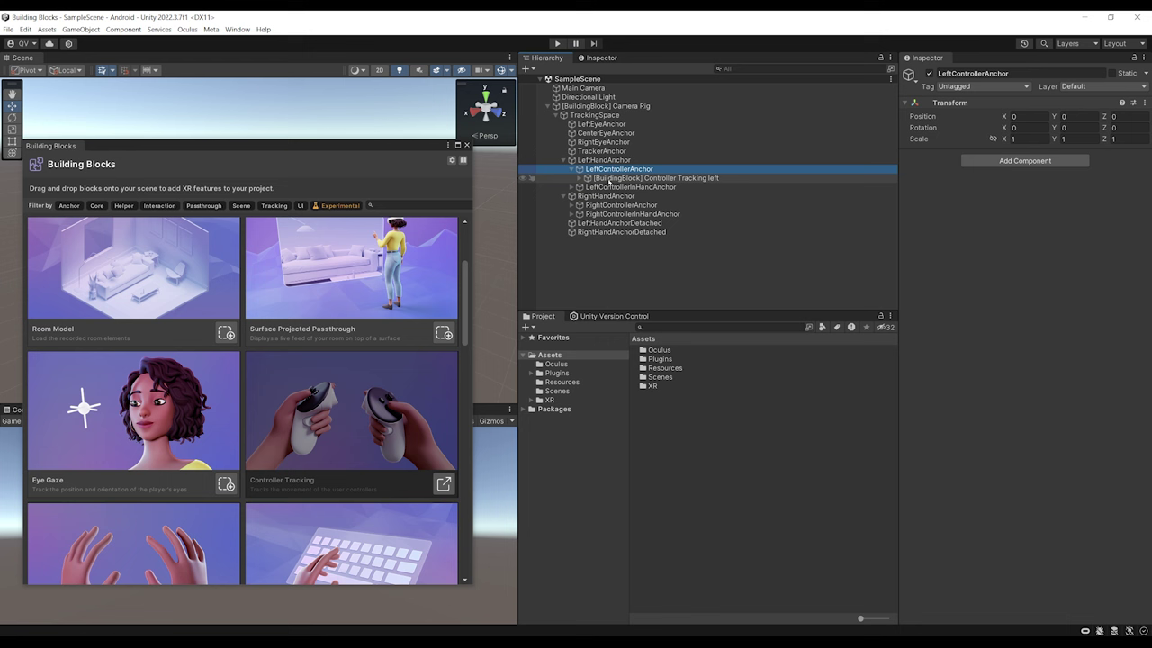
{"action": "left_click", "coordinate": [621, 178]}
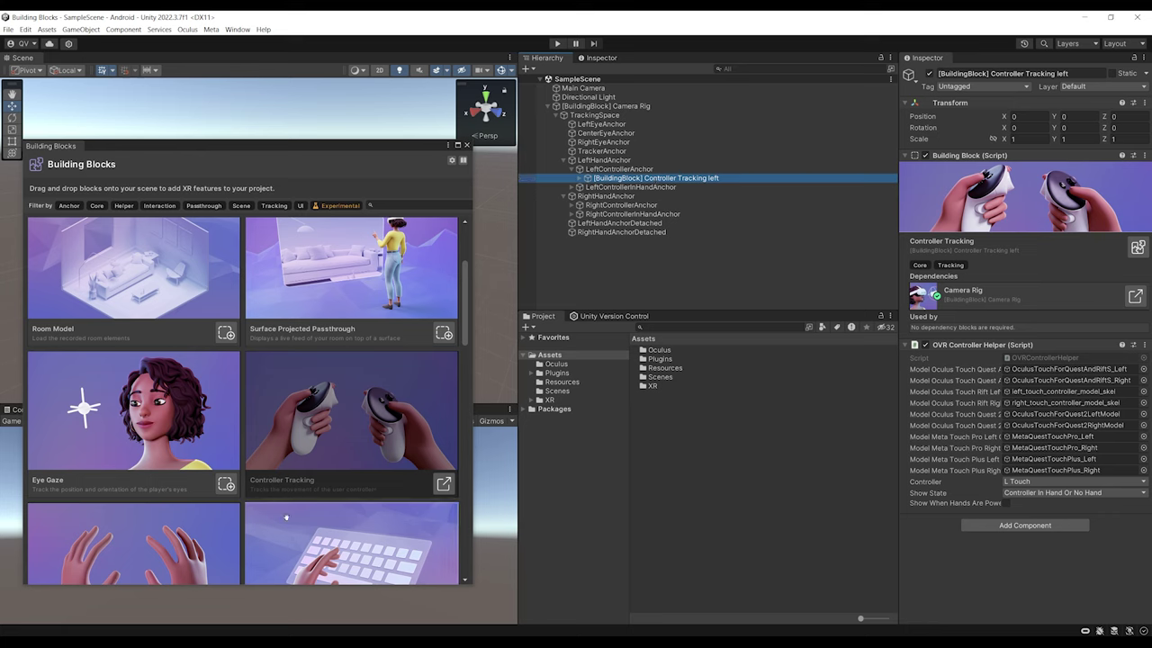
- Add the Hand Tracking block to the Camera Rig in the Hierarchy
{"action": "scroll", "coordinate": [312, 469], "scroll_direction": "down", "scroll_amount": 1}
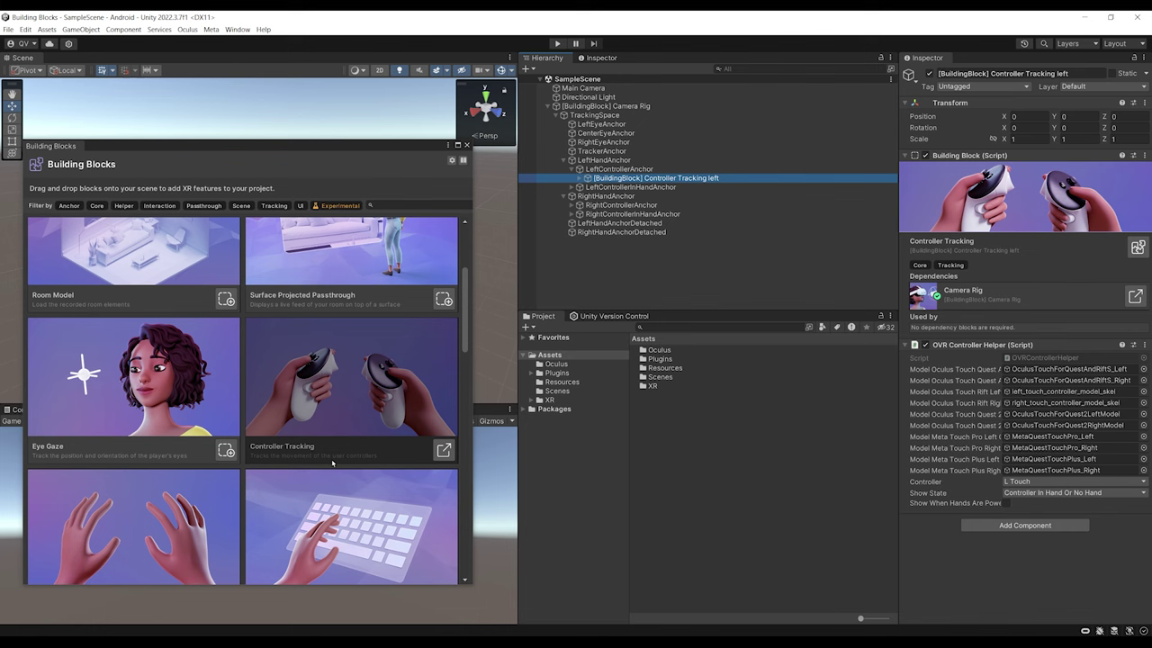
{"action": "scroll", "coordinate": [115, 474], "scroll_direction": "down", "scroll_amount": 2}
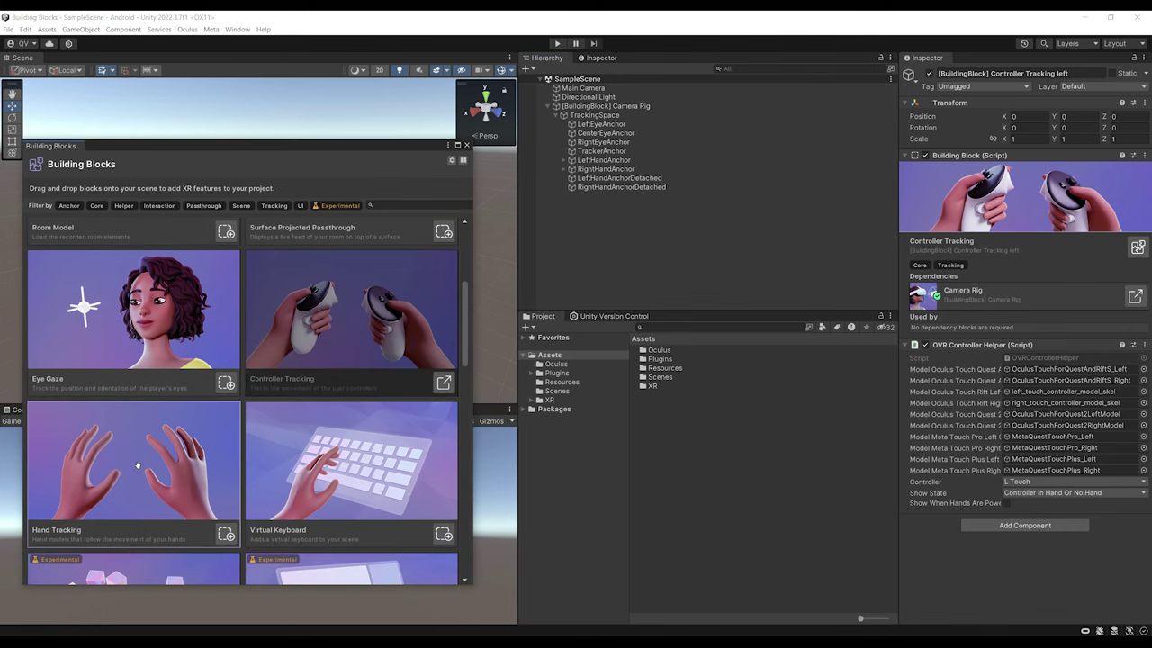
{"action": "left_click_drag", "start_coordinate": [137, 466], "coordinate": [586, 253]}
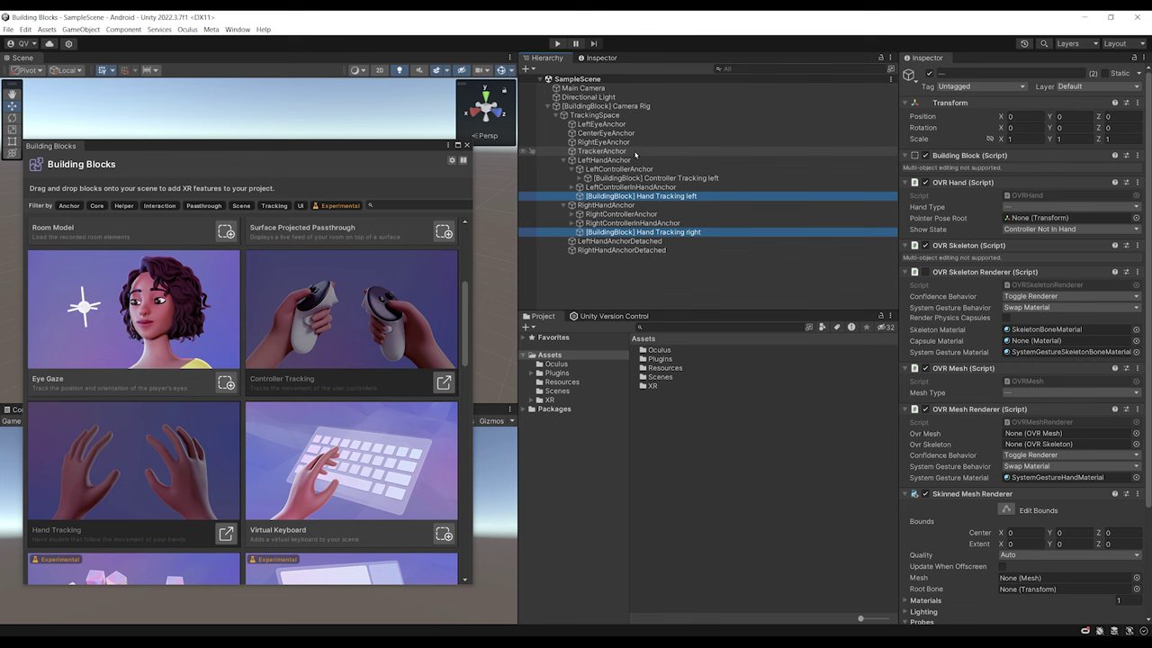
{"action": "left_click", "coordinate": [610, 107]}
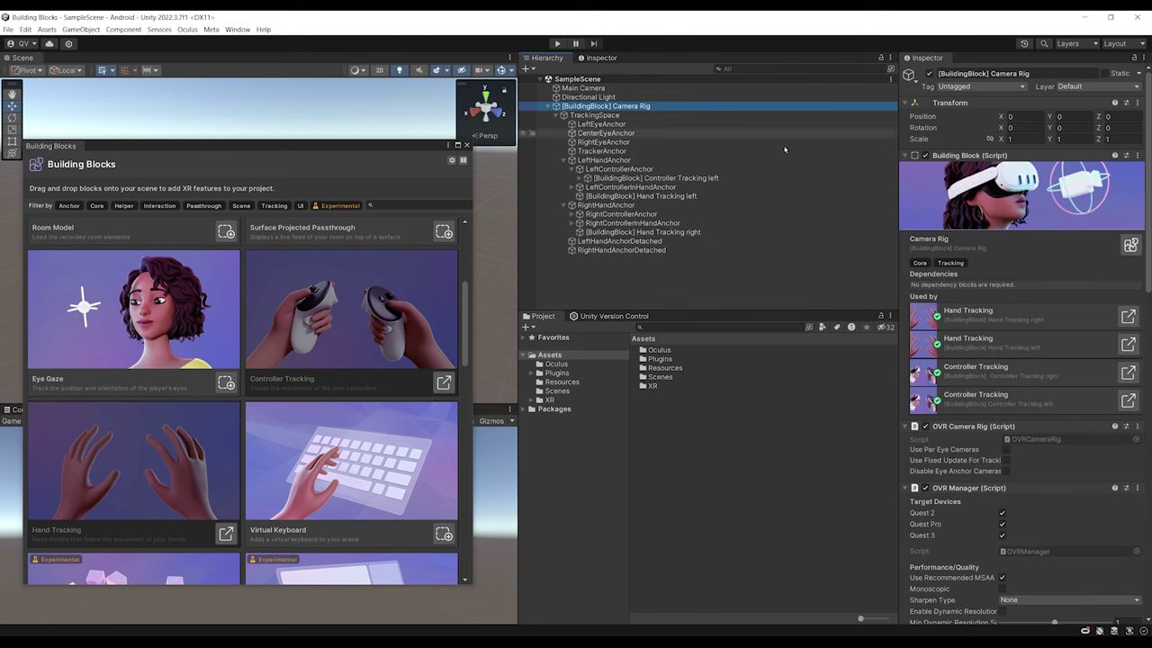
{"action": "scroll", "coordinate": [956, 350], "scroll_direction": "down", "scroll_amount": 5}
{"action": "scroll", "coordinate": [955, 349], "scroll_direction": "down", "scroll_amount": 7}
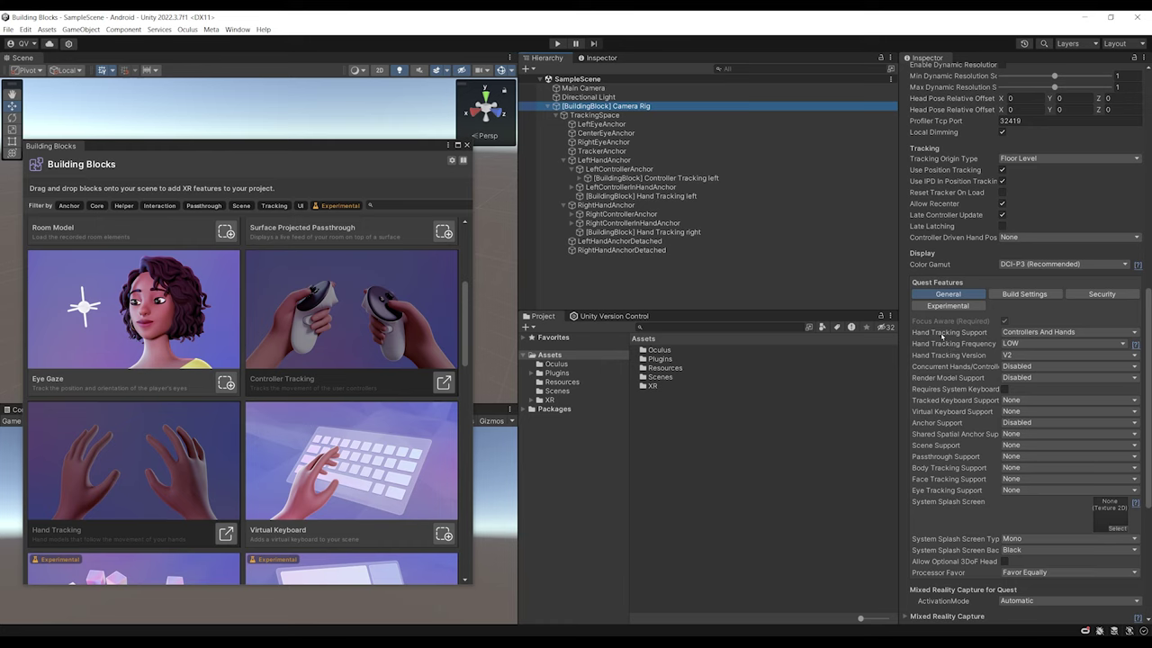
{"action": "left_click", "coordinate": [1006, 332]}
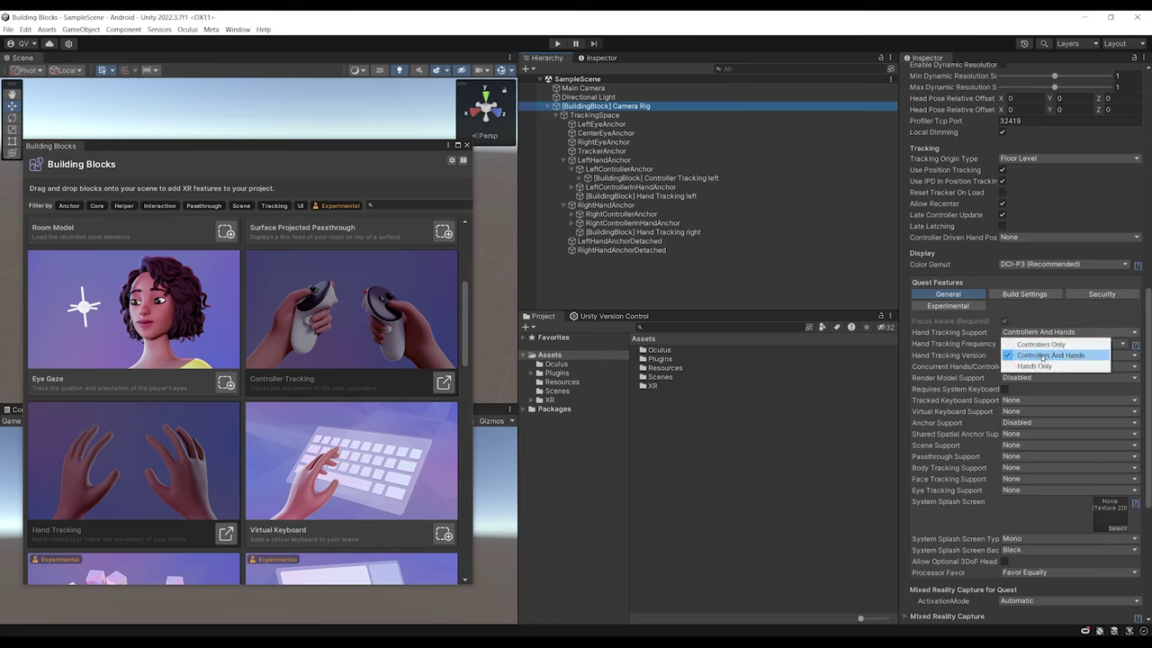
{"action": "left_click", "coordinate": [1042, 355]}
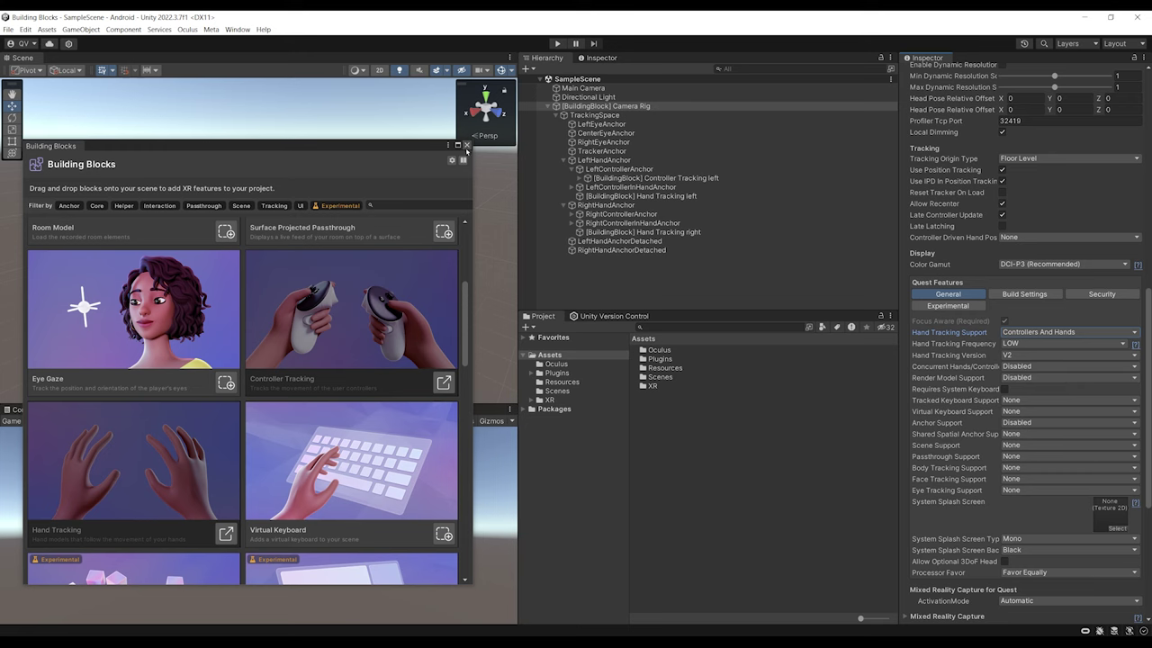
- Move the floating Building Blocks window up so it sits over the Scene view
{"action": "left_click_drag", "start_coordinate": [393, 146], "coordinate": [377, 165]}
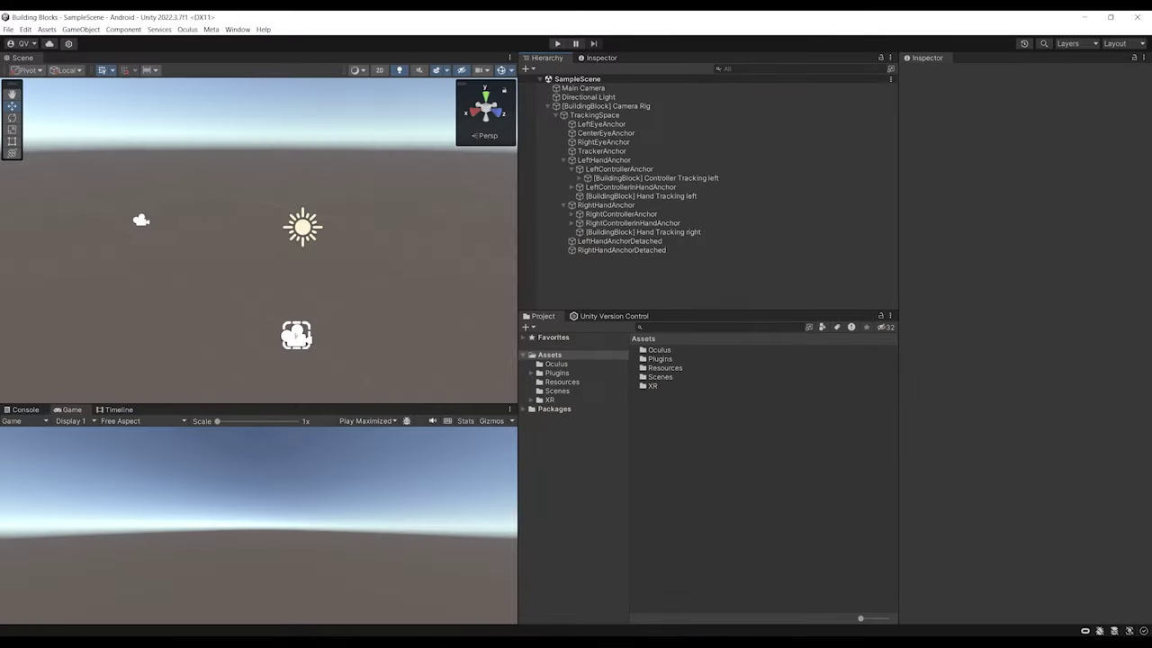
{"action": "left_click_drag", "start_coordinate": [154, 329], "coordinate": [297, 118]}
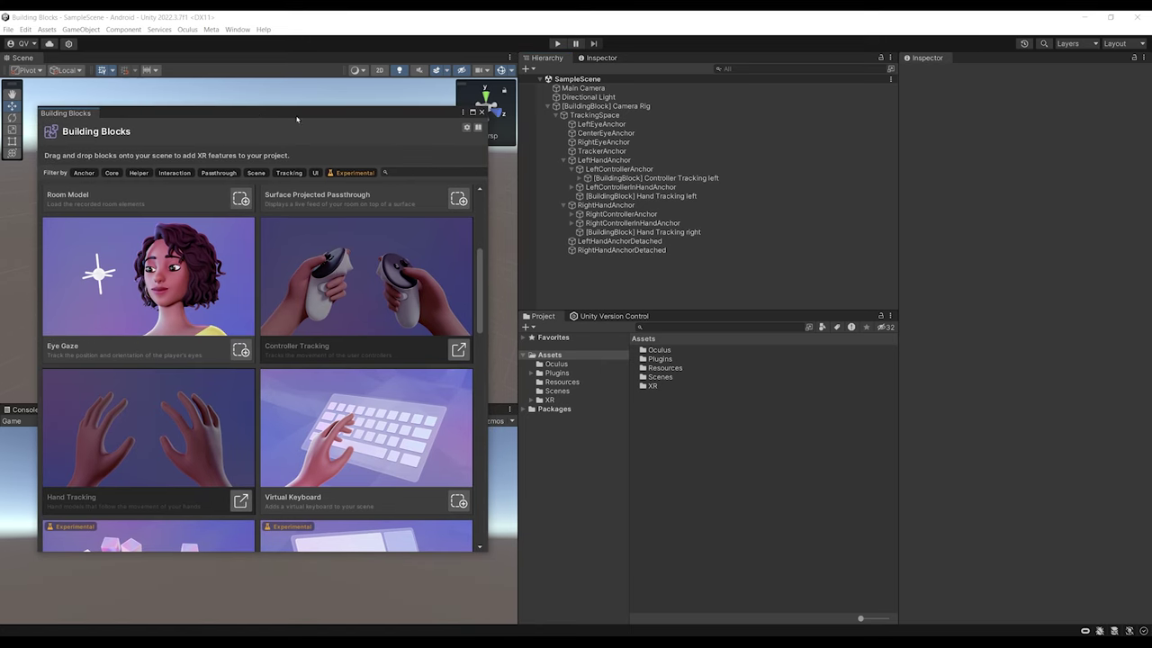
- Add the Passthrough block, then check Passthrough Support and Enable Passthrough on Camera Rig's OVR Manager
{"action": "left_click", "coordinate": [547, 106]}
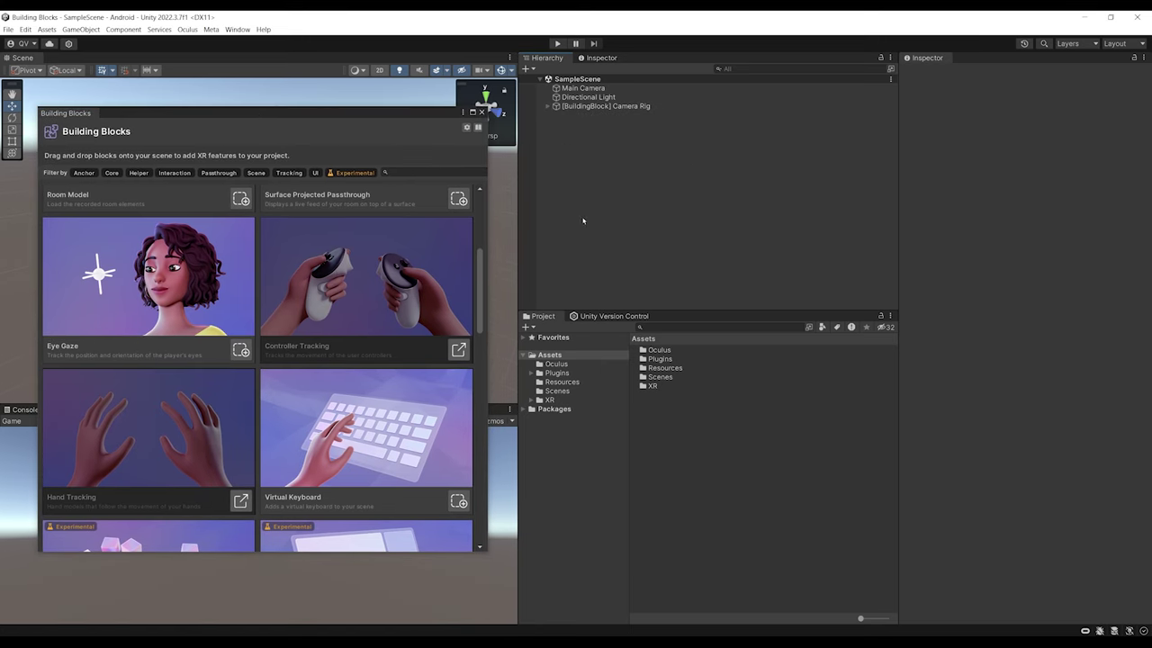
{"action": "scroll", "coordinate": [346, 279], "scroll_direction": "up", "scroll_amount": 5}
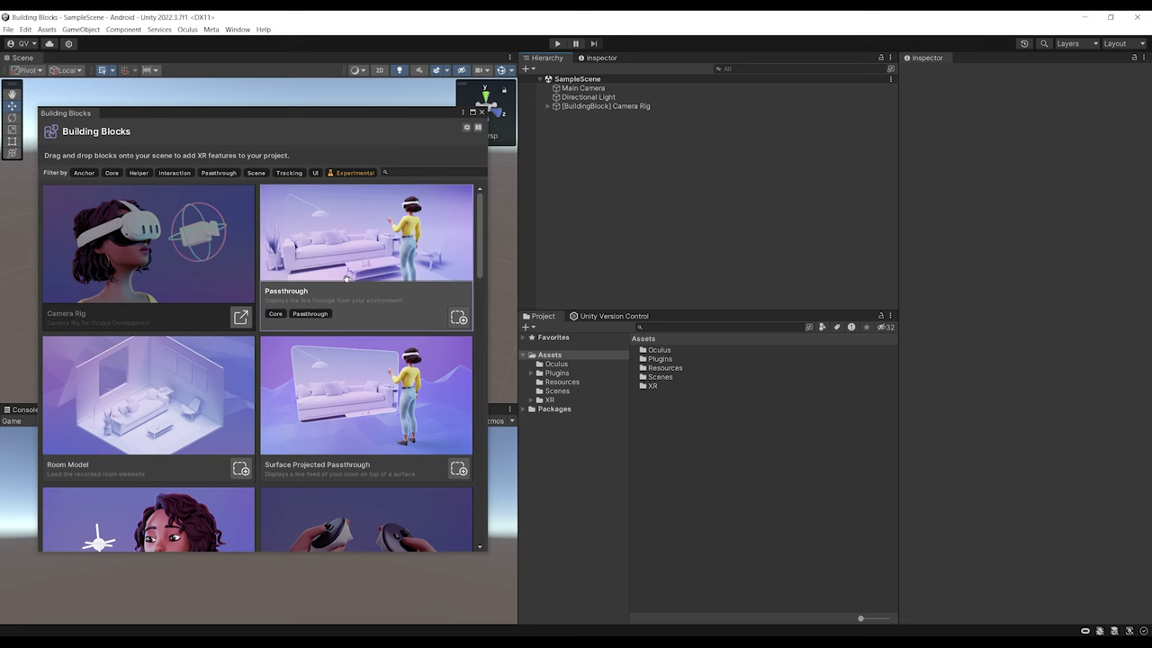
{"action": "left_click_drag", "start_coordinate": [326, 272], "coordinate": [606, 224]}
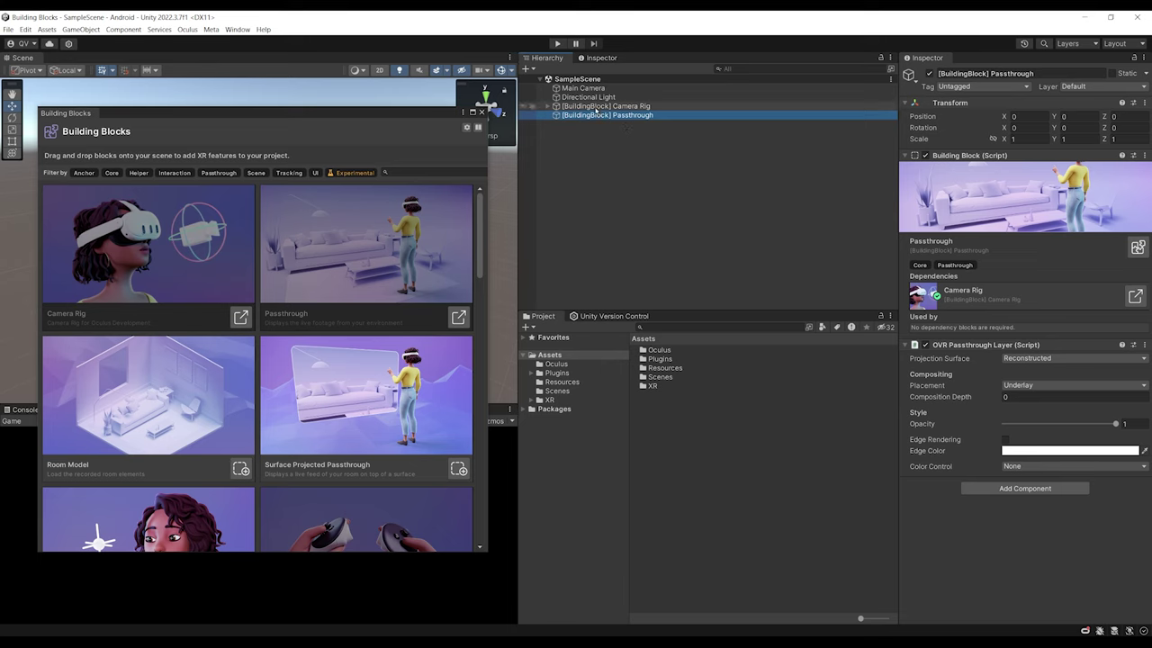
{"action": "left_click", "coordinate": [596, 106]}
{"action": "scroll", "coordinate": [968, 431], "scroll_direction": "down", "scroll_amount": 8}
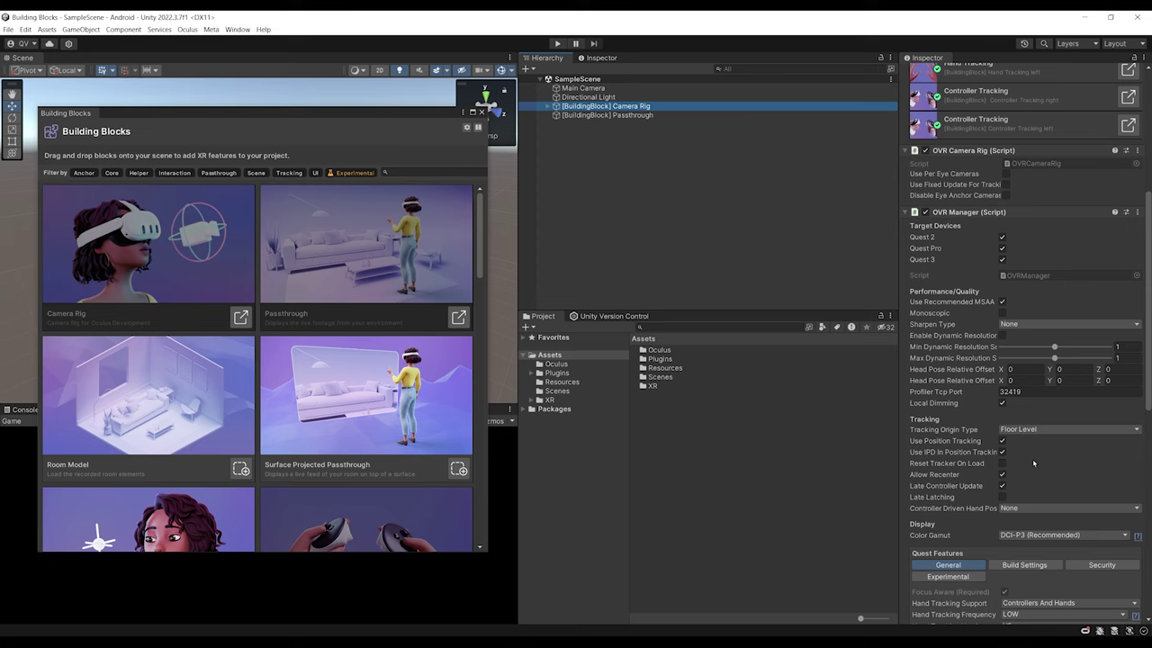
{"action": "scroll", "coordinate": [1023, 446], "scroll_direction": "down", "scroll_amount": 8}
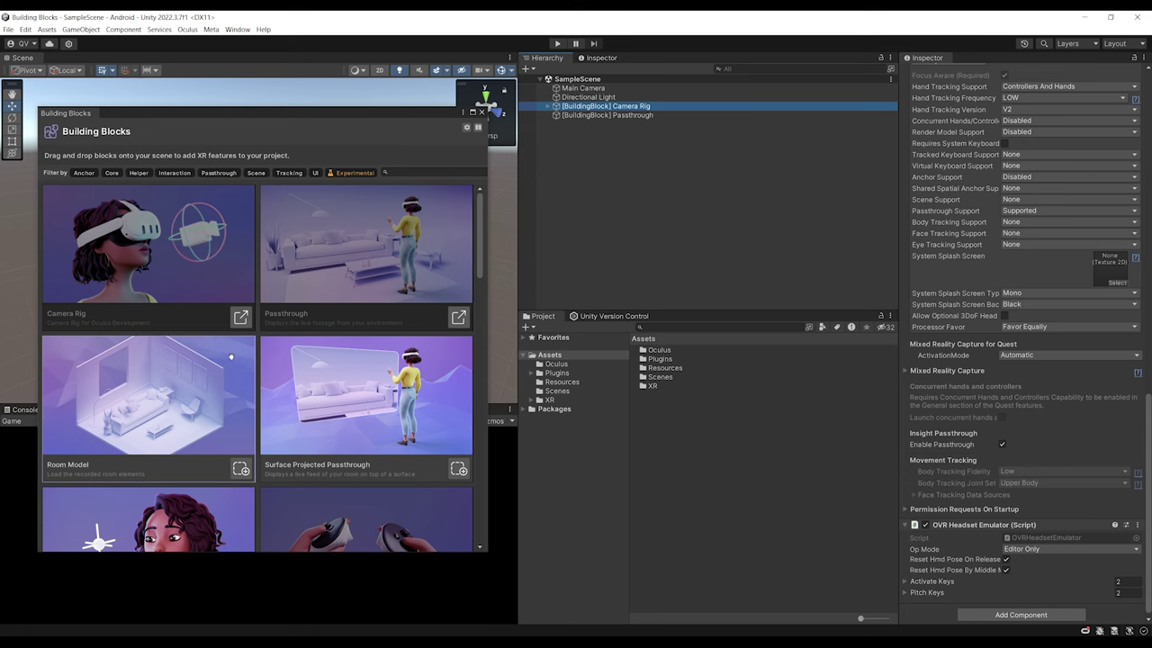
{"action": "scroll", "coordinate": [230, 357], "scroll_direction": "down", "scroll_amount": 3}
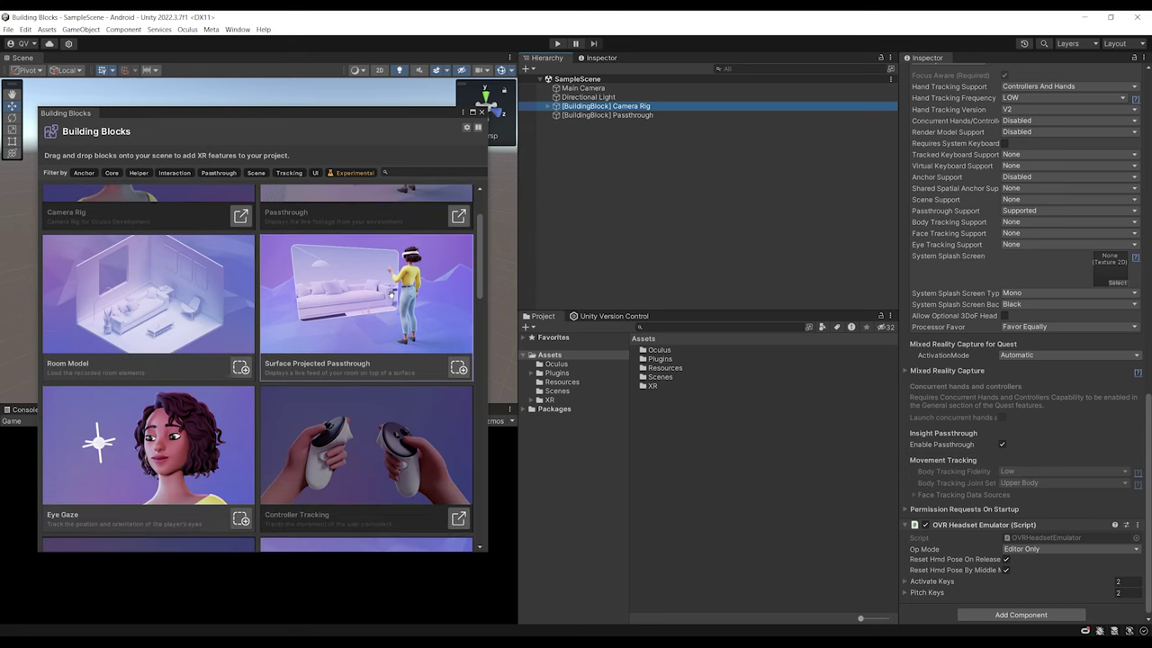
{"action": "scroll", "coordinate": [389, 348], "scroll_direction": "down", "scroll_amount": 3}
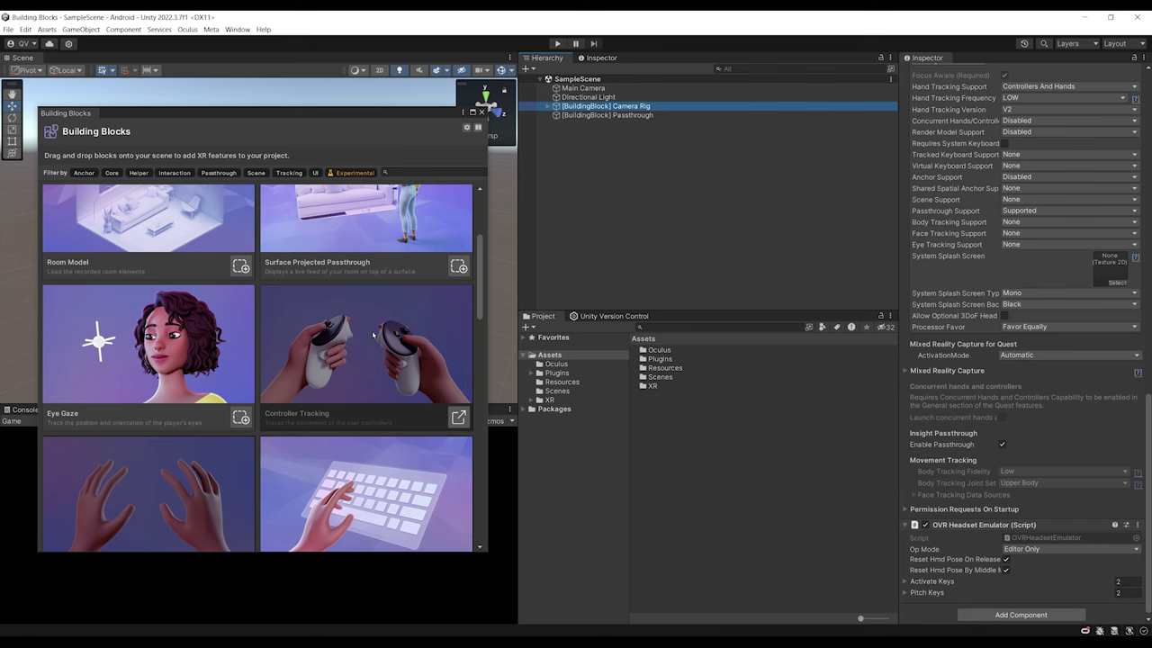
{"action": "scroll", "coordinate": [369, 333], "scroll_direction": "down", "scroll_amount": 4}
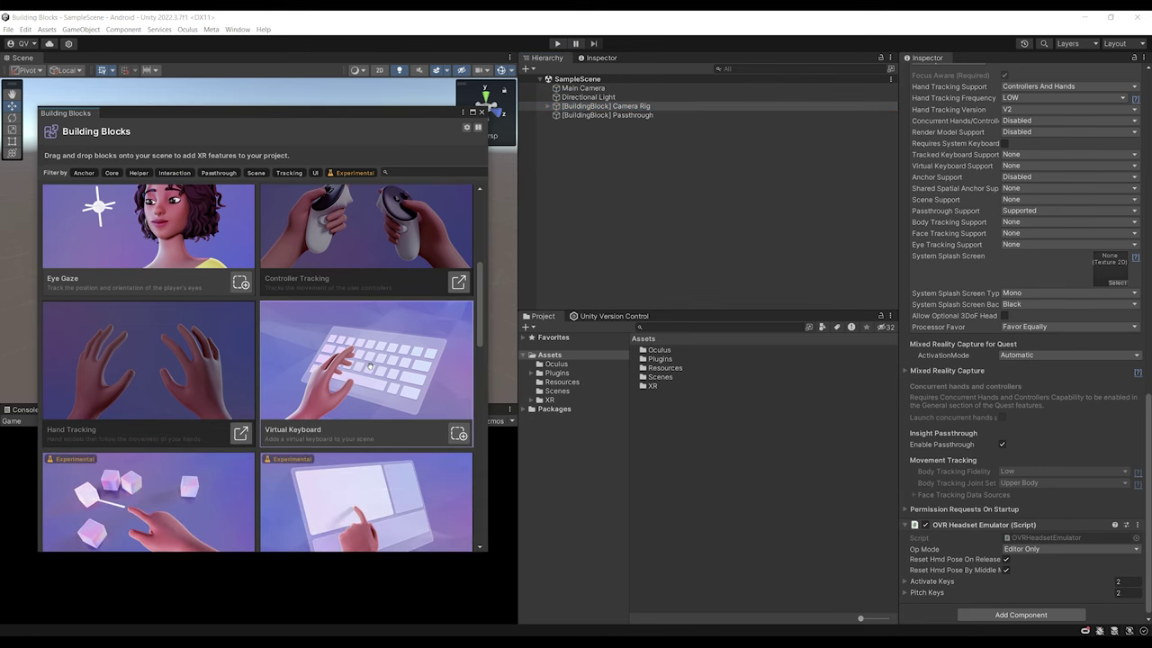
{"action": "scroll", "coordinate": [369, 366], "scroll_direction": "down", "scroll_amount": 7}
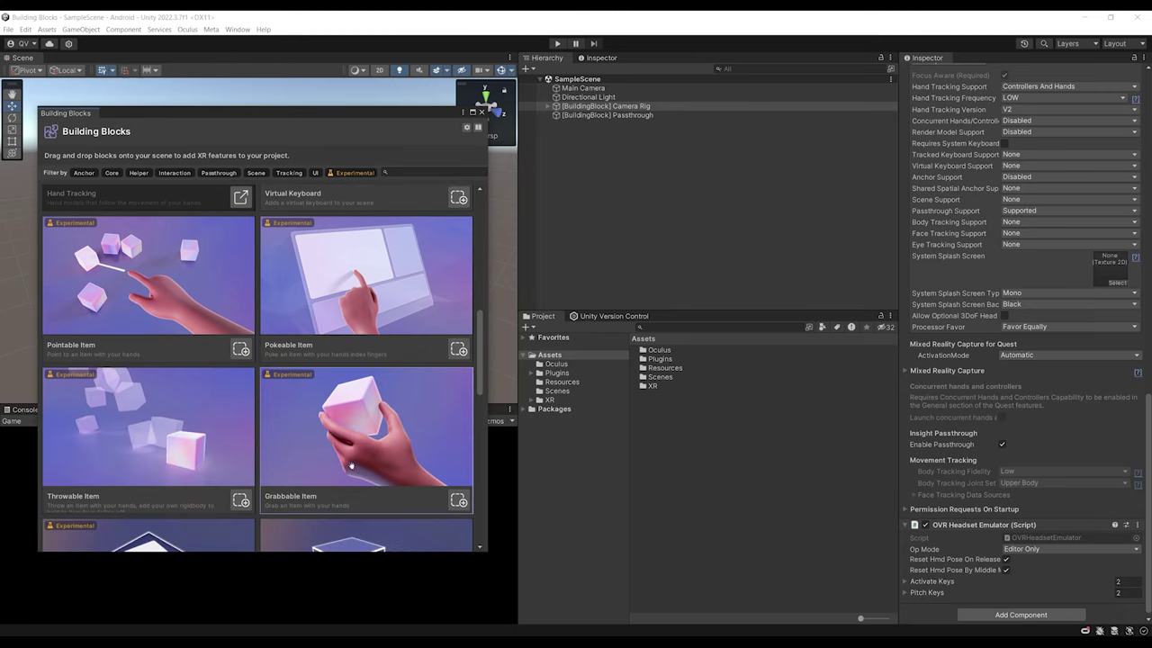
{"action": "scroll", "coordinate": [259, 396], "scroll_direction": "up", "scroll_amount": 1}
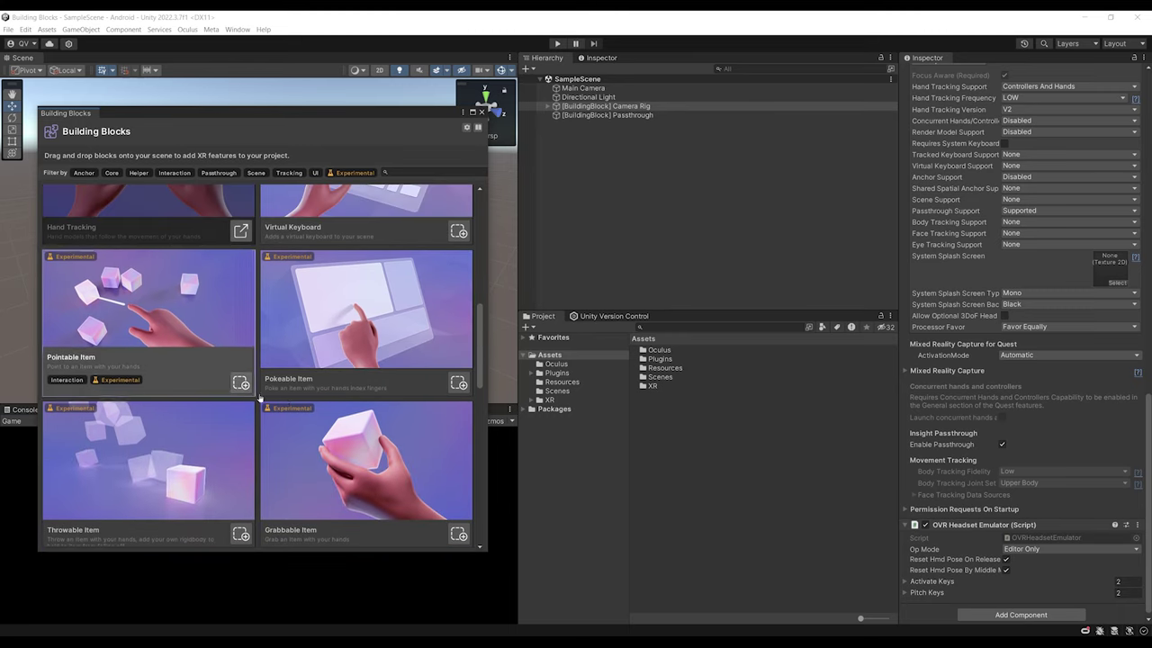
{"action": "scroll", "coordinate": [266, 404], "scroll_direction": "down", "scroll_amount": 1}
{"action": "scroll", "coordinate": [317, 372], "scroll_direction": "up", "scroll_amount": 1}
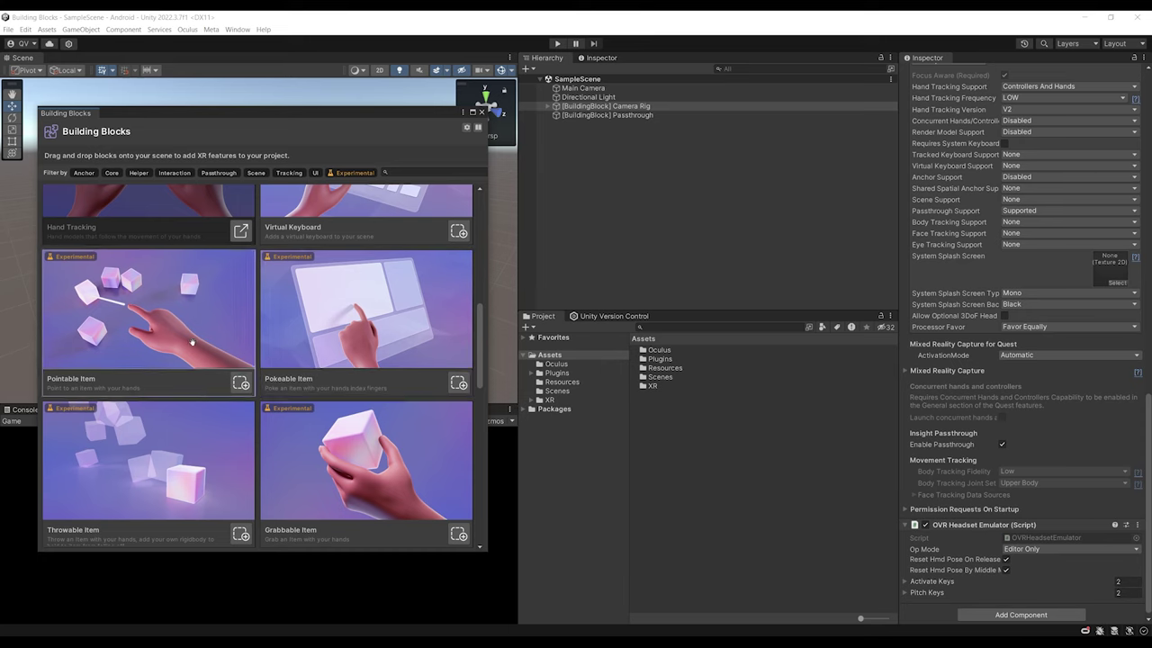
{"action": "scroll", "coordinate": [192, 342], "scroll_direction": "down", "scroll_amount": 1}
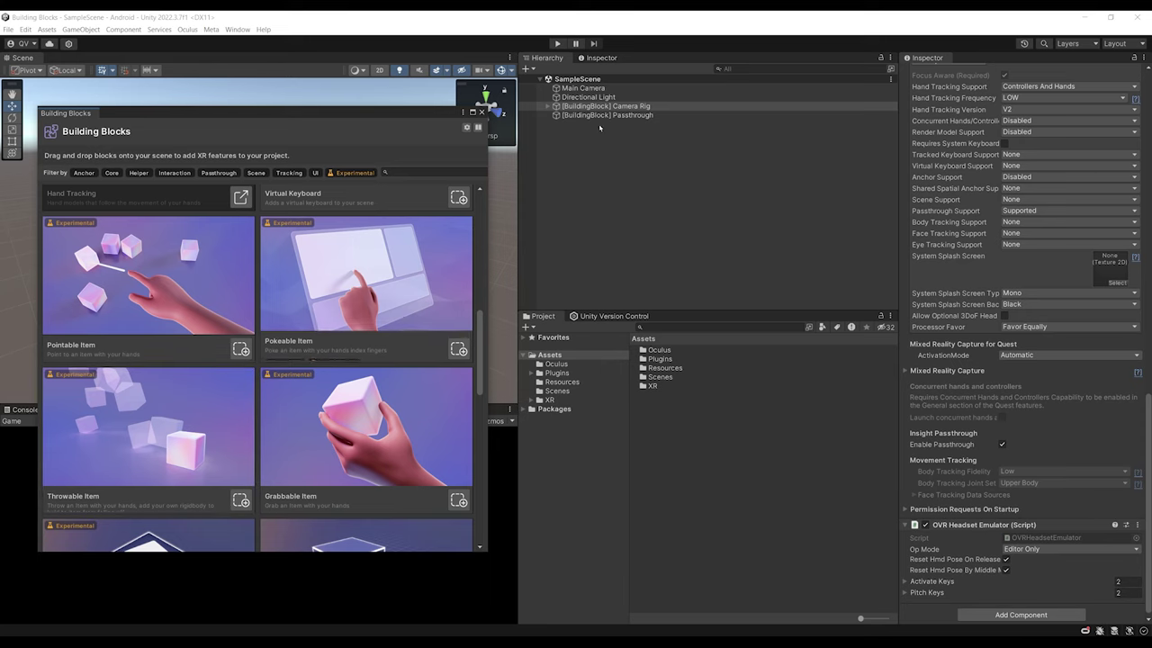
{"action": "left_click", "coordinate": [546, 106], "text": "alt"}
{"action": "left_click", "coordinate": [555, 116]}
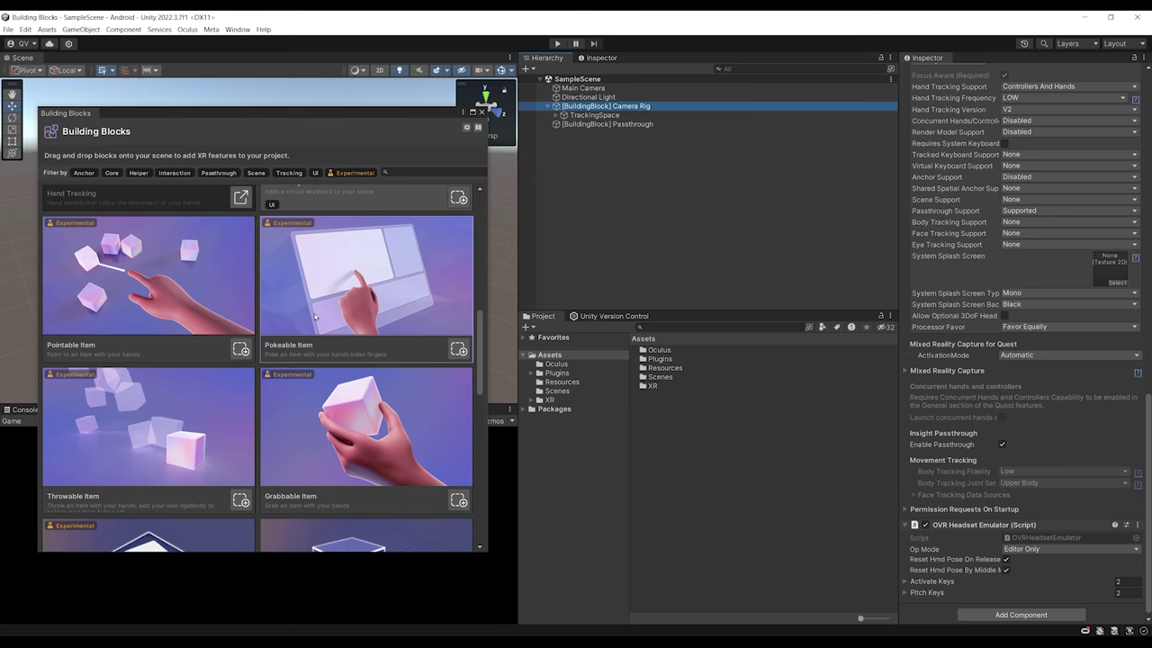
{"action": "scroll", "coordinate": [360, 382], "scroll_direction": "down", "scroll_amount": 2}
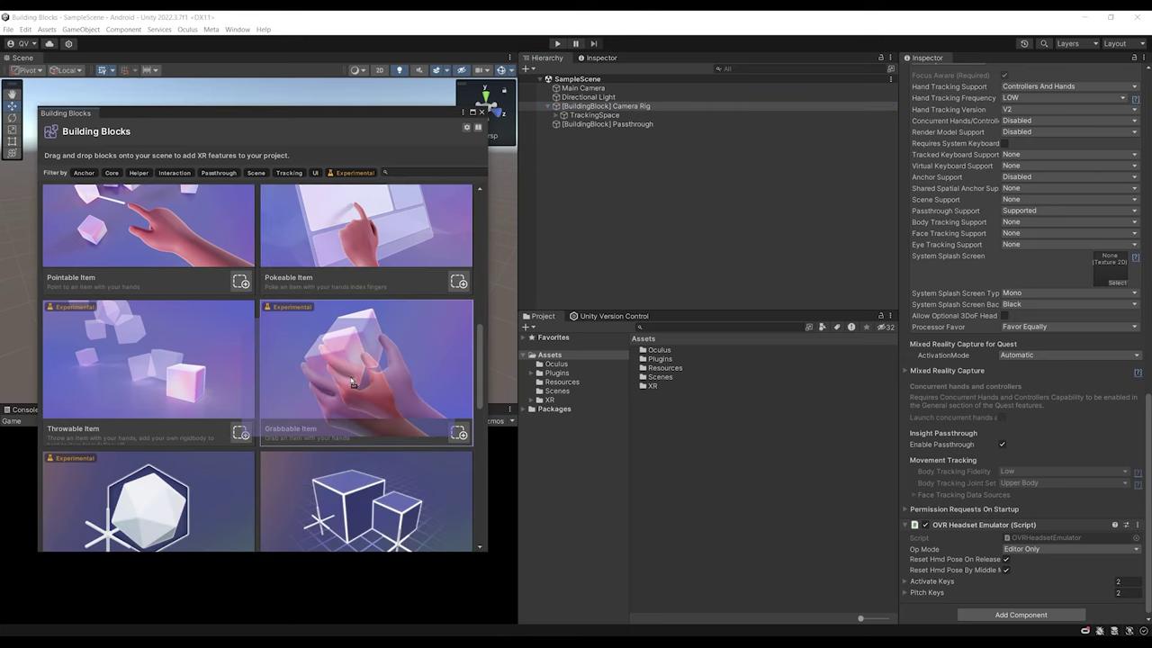
- Add the Grabbable Item block to the scene and inspect the new Interaction block
{"action": "left_click_drag", "start_coordinate": [351, 378], "coordinate": [604, 219]}
{"action": "left_click", "coordinate": [605, 219]}
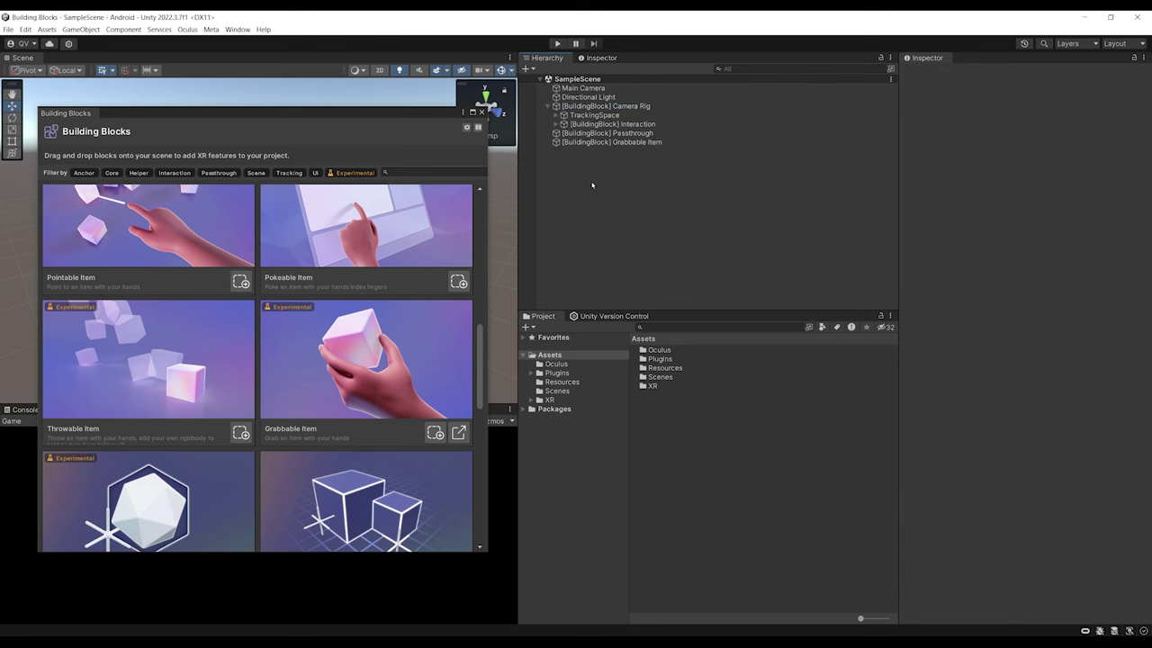
{"action": "left_click_drag", "start_coordinate": [434, 116], "coordinate": [417, 199]}
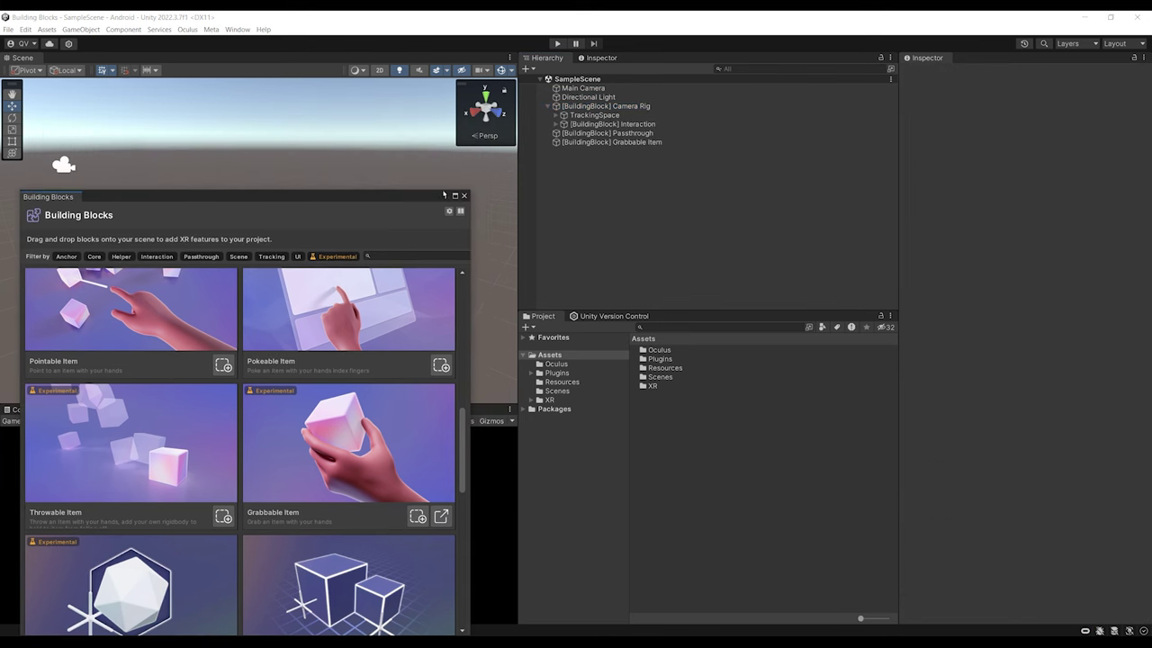
{"action": "left_click", "coordinate": [609, 125]}
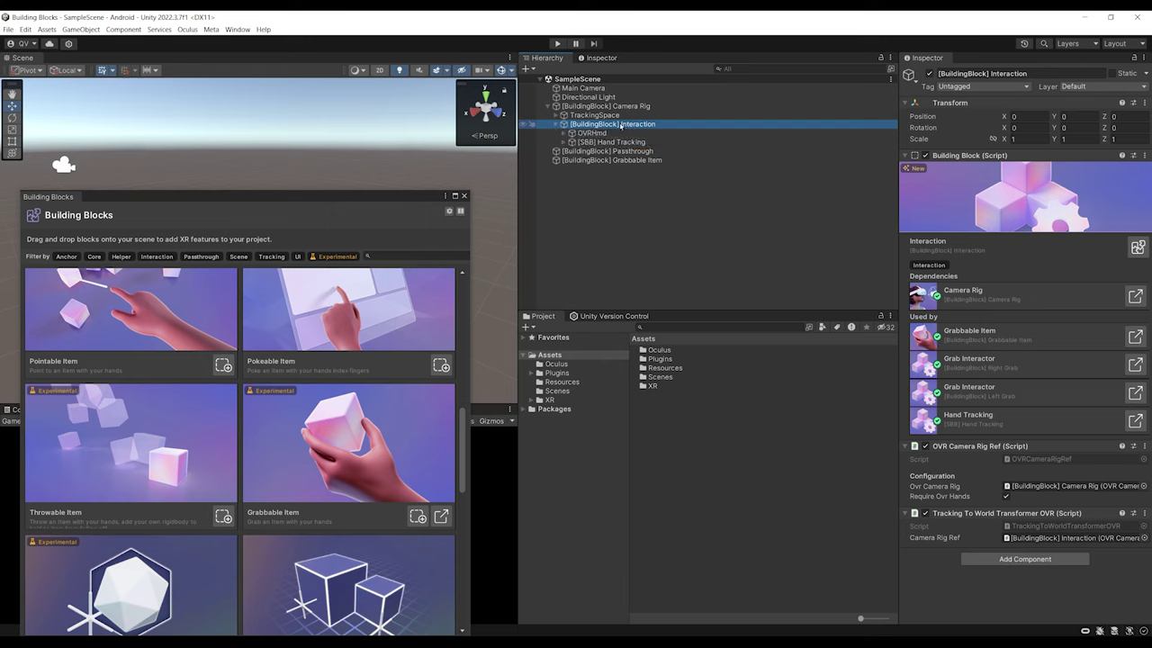
- Expand Hand Tracking, LeftHand and RightHand, then inspect the Left Grab and Right Grab interactors
{"action": "left_click", "coordinate": [564, 142]}
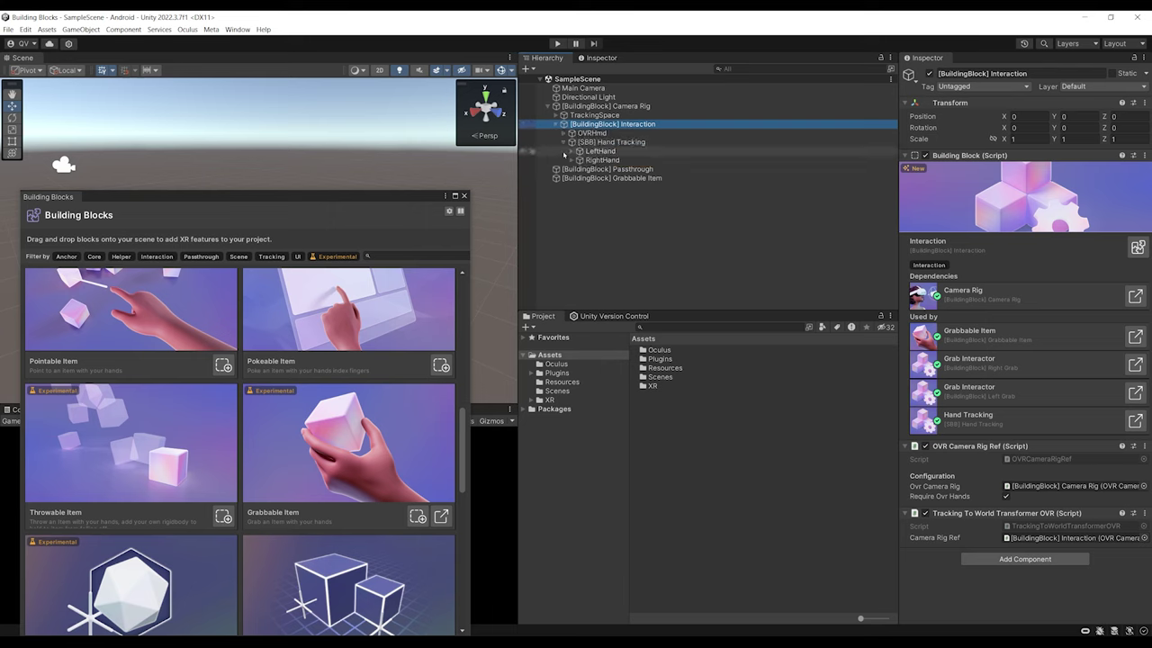
{"action": "left_click", "coordinate": [579, 151]}
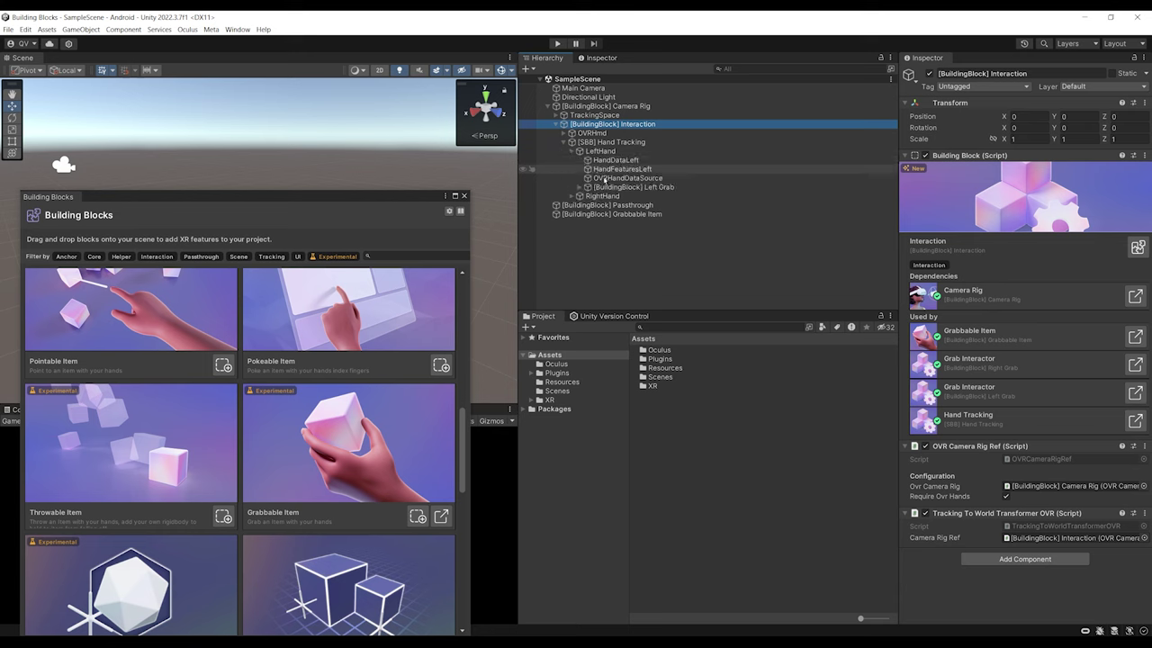
{"action": "left_click", "coordinate": [571, 196]}
{"action": "left_click", "coordinate": [579, 187]}
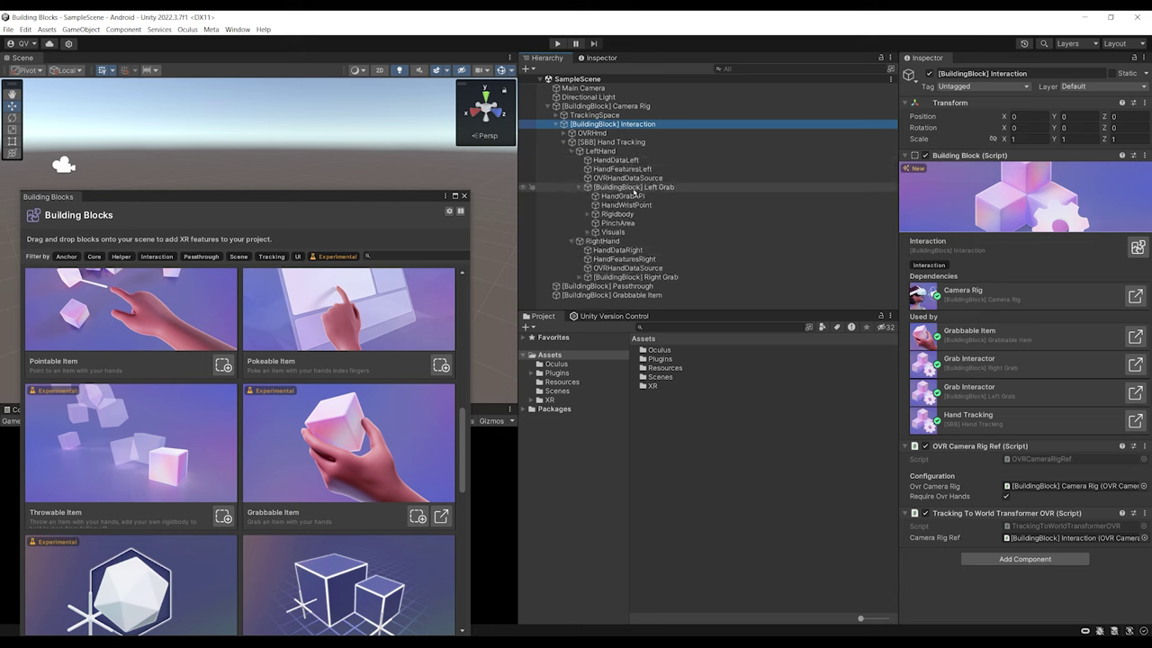
{"action": "left_click", "coordinate": [641, 187]}
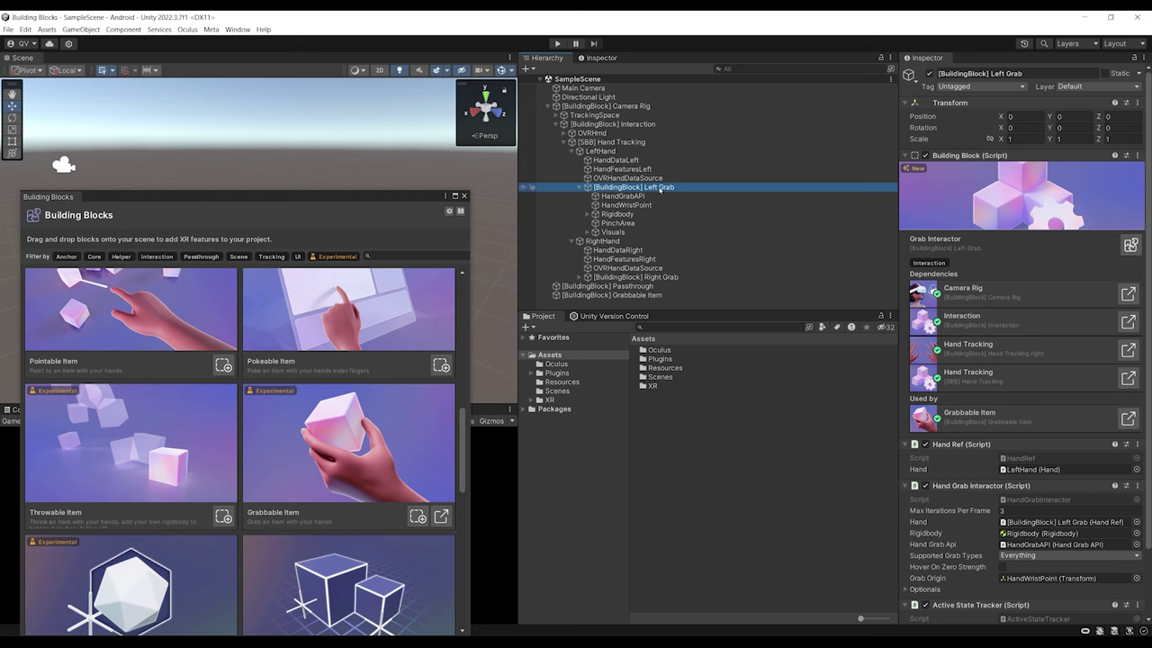
{"action": "left_click", "coordinate": [688, 278]}
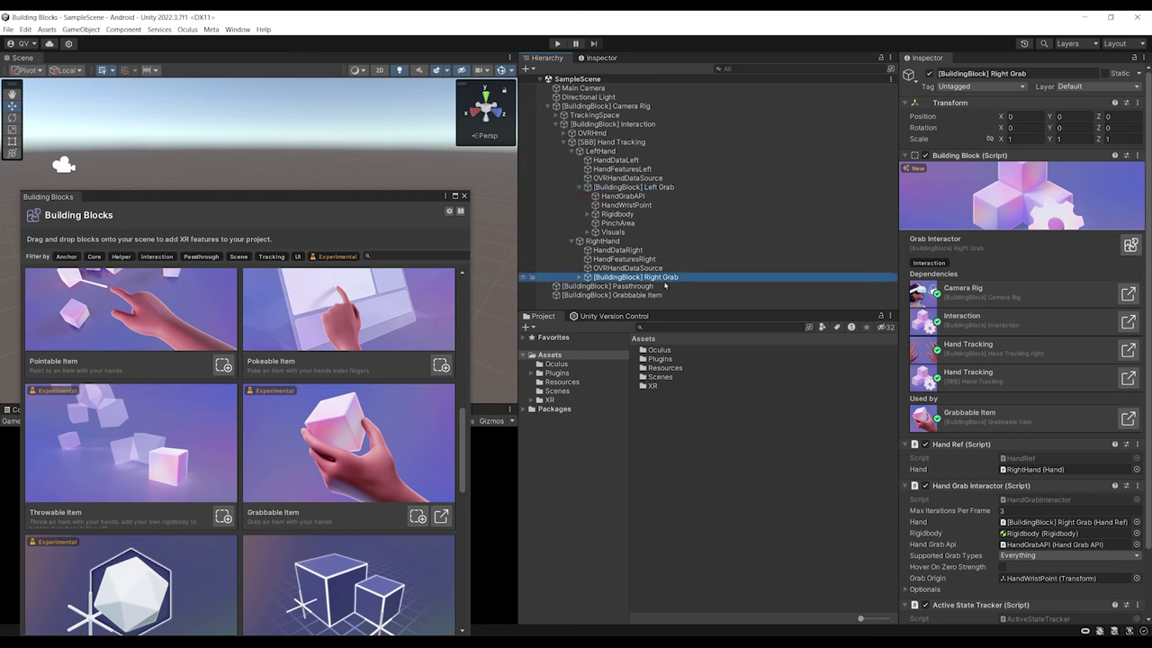
{"action": "scroll", "coordinate": [1045, 500], "scroll_direction": "down", "scroll_amount": 2}
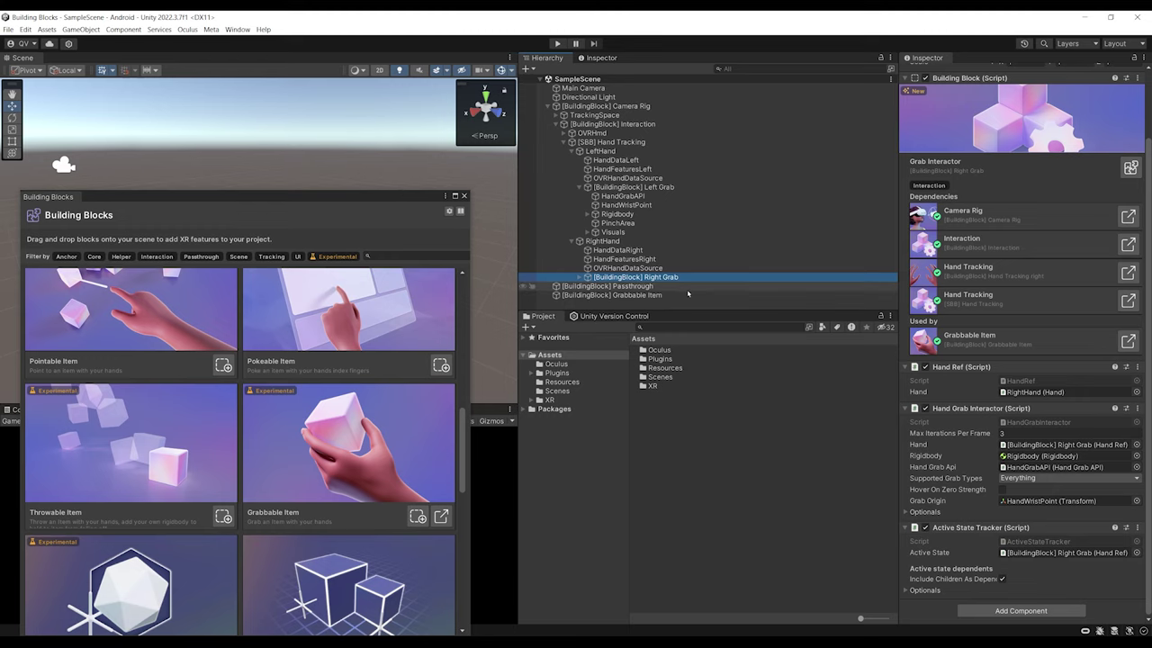
{"action": "left_click_drag", "start_coordinate": [344, 200], "coordinate": [1070, 139]}
- Collapse the Camera Rig tree and select the Grabbable Item cube in the scene
{"action": "scroll", "coordinate": [270, 297], "scroll_direction": "up", "scroll_amount": 5}
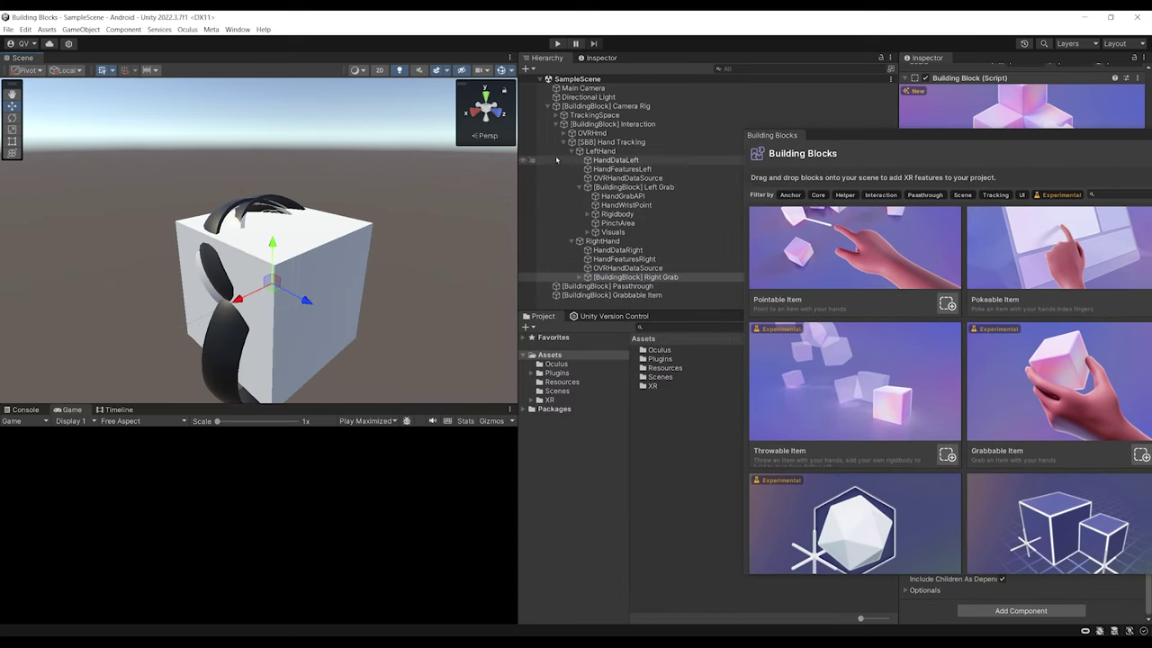
{"action": "left_click", "coordinate": [547, 105]}
{"action": "left_click", "coordinate": [612, 123]}
{"action": "left_click_drag", "start_coordinate": [270, 216], "coordinate": [297, 198], "text": "alt"}
{"action": "scroll", "coordinate": [248, 211], "scroll_direction": "down", "scroll_amount": 2}
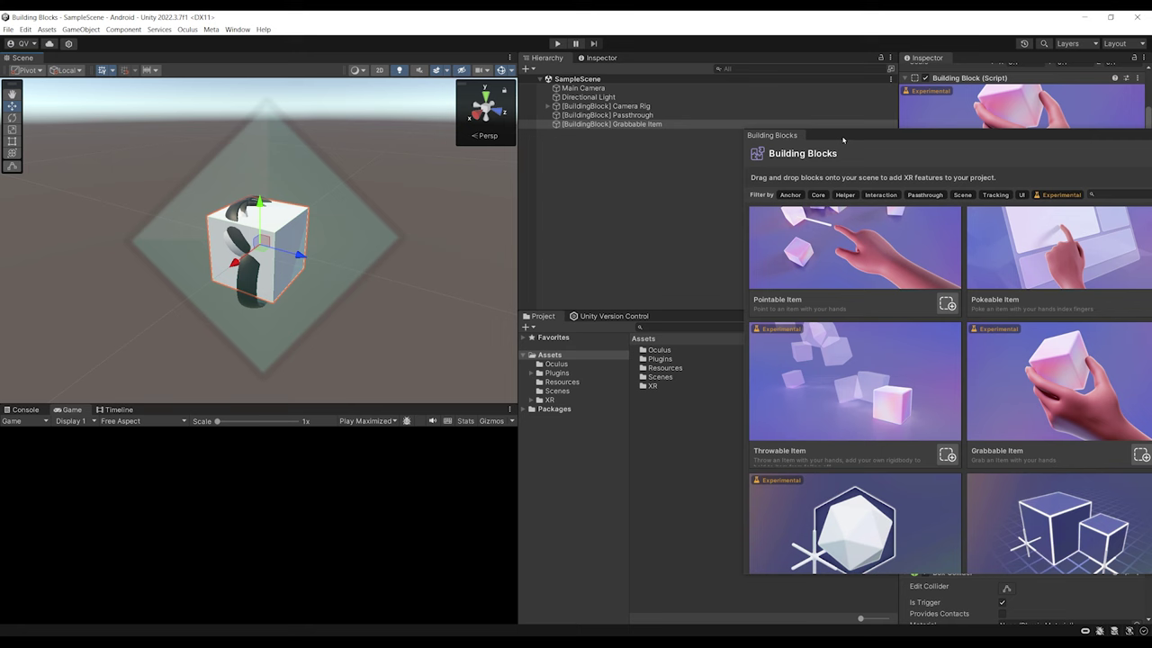
- Drop the Throwable Item block into the scene and orbit to view both cubes
{"action": "left_click_drag", "start_coordinate": [843, 140], "coordinate": [819, 139]}
{"action": "scroll", "coordinate": [911, 340], "scroll_direction": "up", "scroll_amount": 1}
{"action": "scroll", "coordinate": [910, 340], "scroll_direction": "down", "scroll_amount": 1}
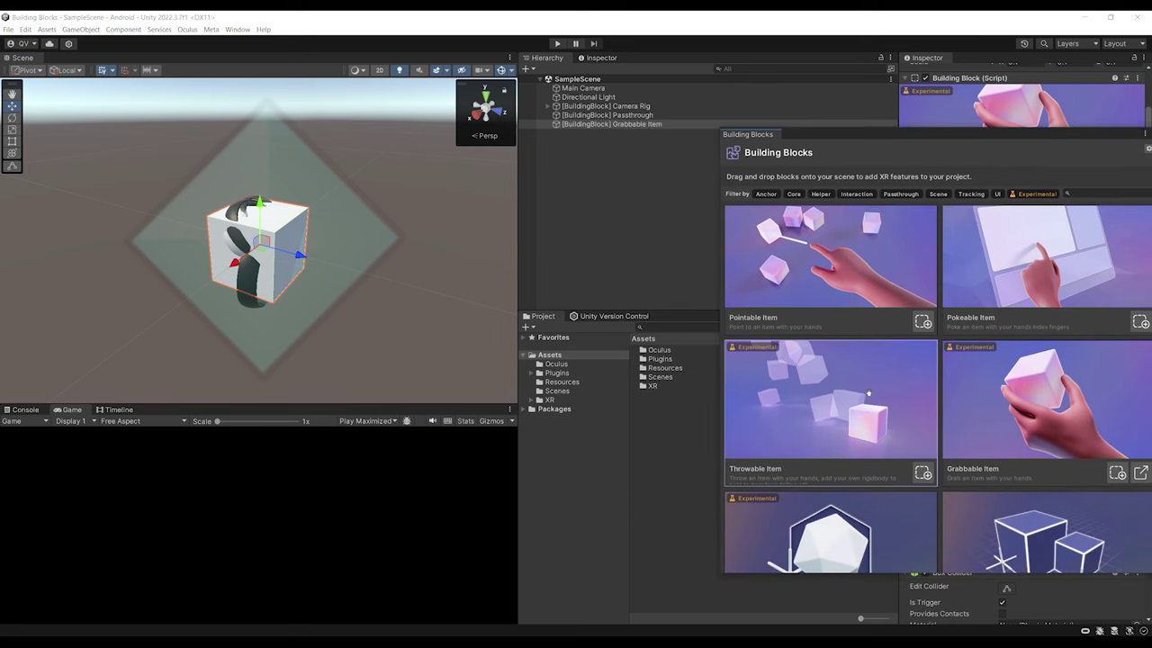
{"action": "left_click_drag", "start_coordinate": [829, 400], "coordinate": [622, 255]}
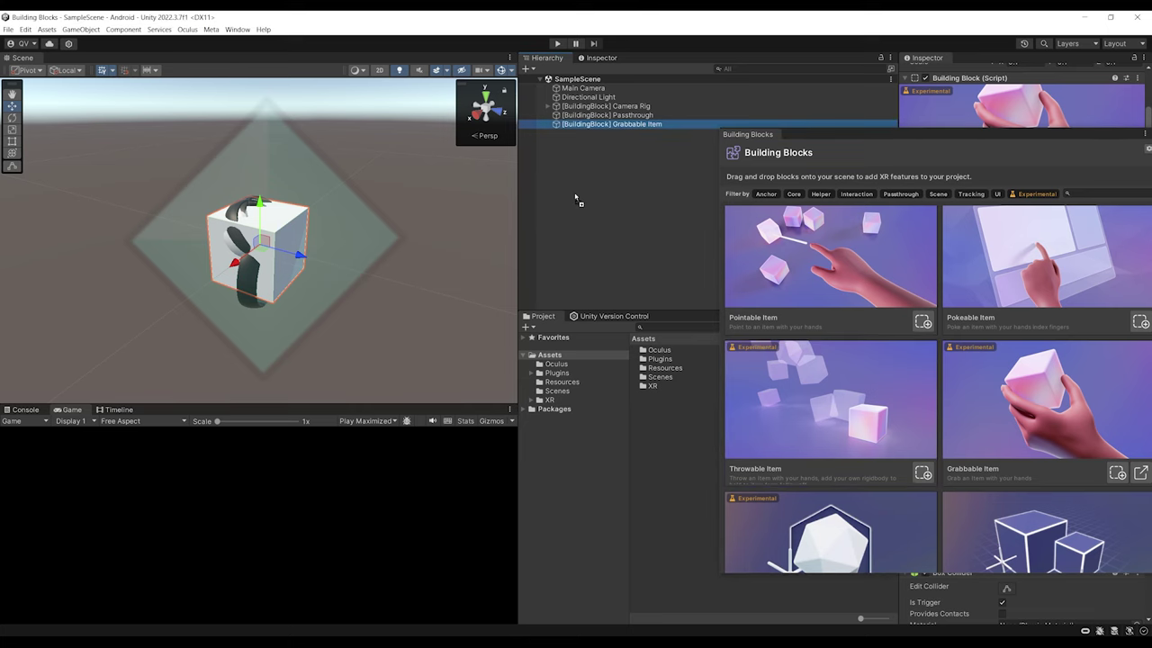
{"action": "left_click_drag", "start_coordinate": [576, 198], "coordinate": [576, 199]}
{"action": "left_click_drag", "start_coordinate": [259, 274], "coordinate": [423, 270], "text": "alt"}
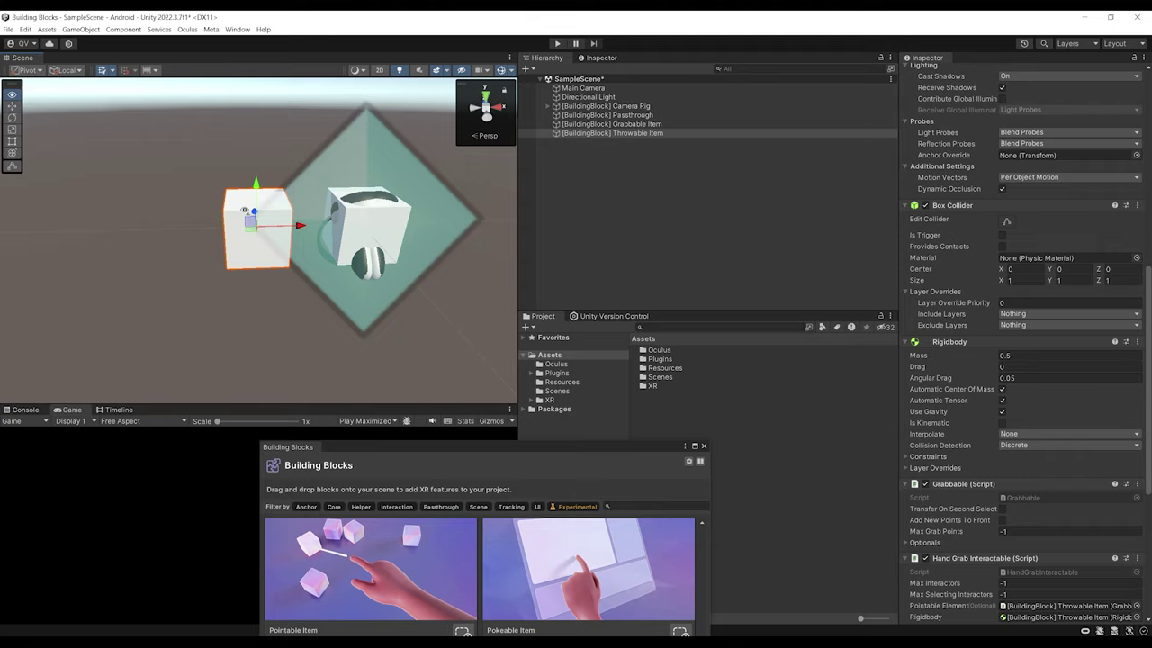
{"action": "mouse_move", "coordinate": [243, 209]}
{"action": "left_mouse_down", "text": "alt"}
{"action": "mouse_move", "coordinate": [108, 270]}
{"action": "mouse_move", "coordinate": [234, 270]}
{"action": "mouse_move", "coordinate": [261, 225]}
{"action": "left_mouse_up", "text": "alt"}
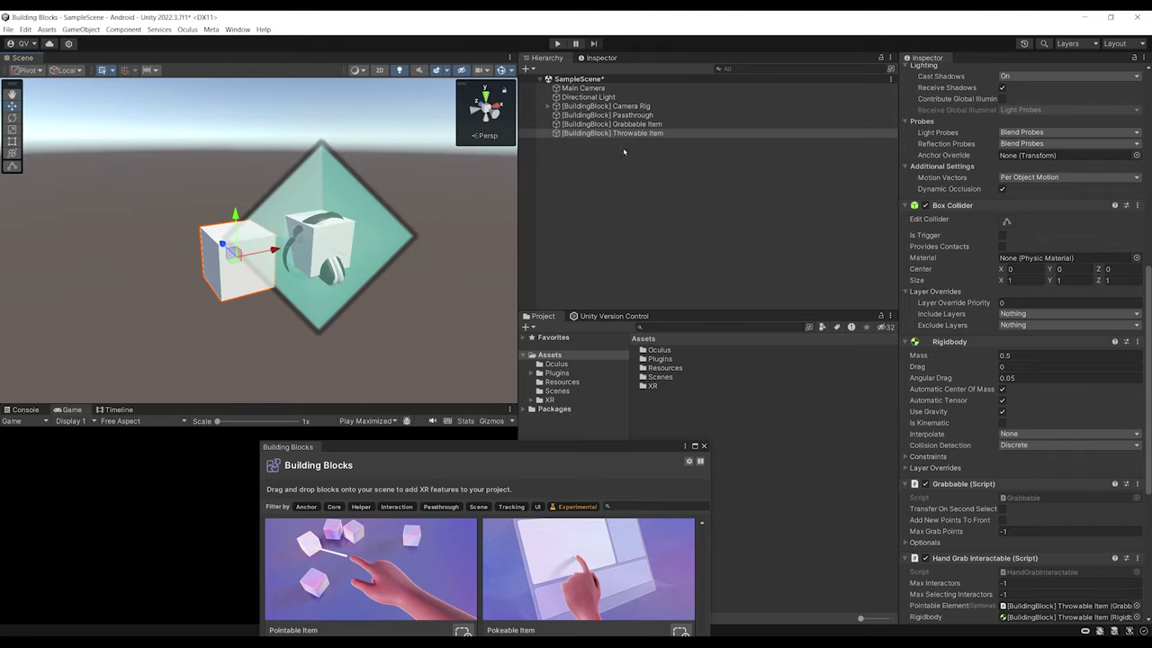
- Create a new 3D cube in the Hierarchy and name it 'r'
{"action": "left_click", "coordinate": [624, 151]}
{"action": "right_click", "coordinate": [556, 159]}
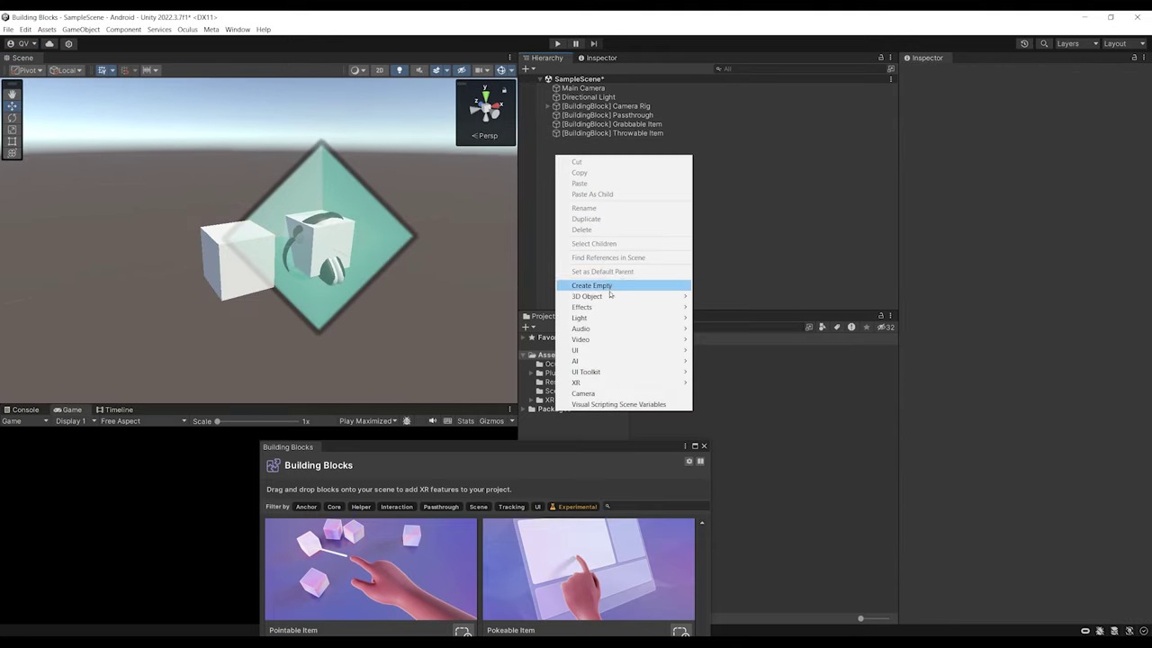
{"action": "left_click", "coordinate": [733, 298]}
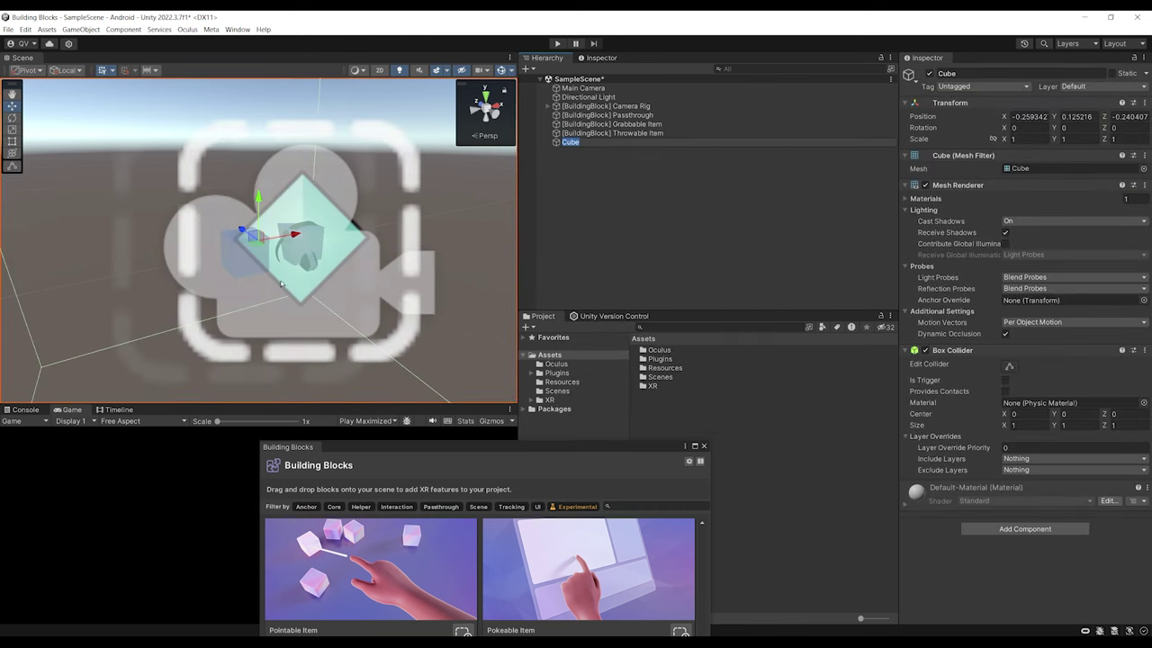
{"action": "scroll", "coordinate": [281, 284], "scroll_direction": "down", "scroll_amount": 6}
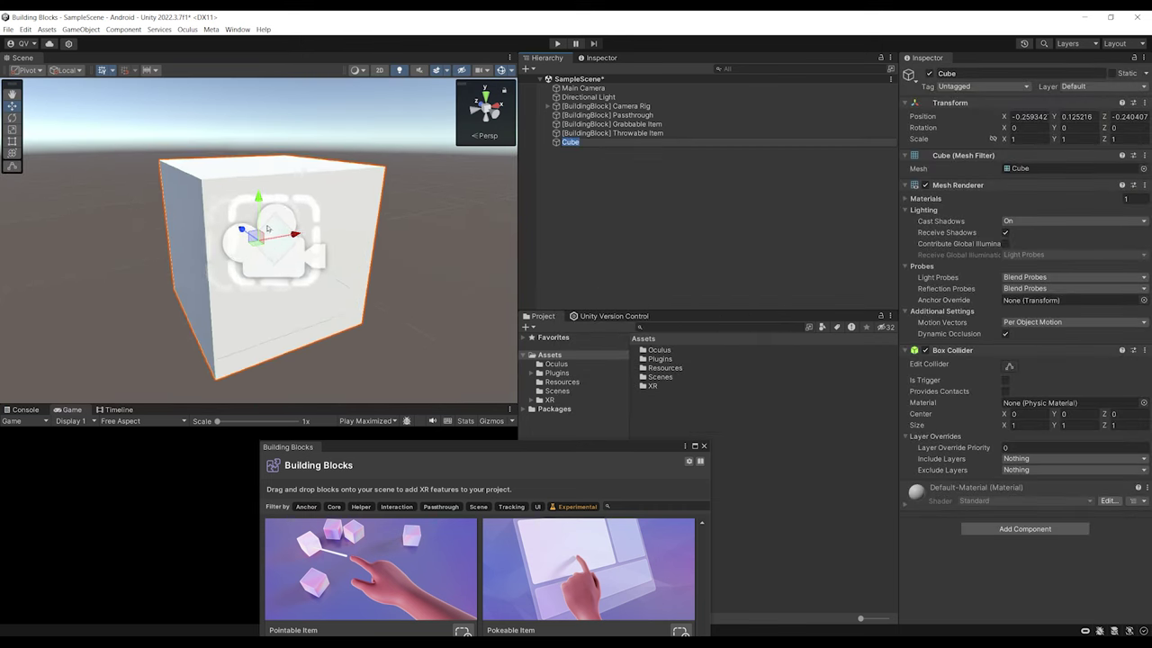
{"action": "type", "text": "r"}
{"action": "key", "text": "Return"}
- Scale cube 'r' down on Y into a thin slab and raise it above the item cubes
{"action": "key", "text": "r"}
{"action": "left_click_drag", "start_coordinate": [258, 196], "coordinate": [259, 237]}
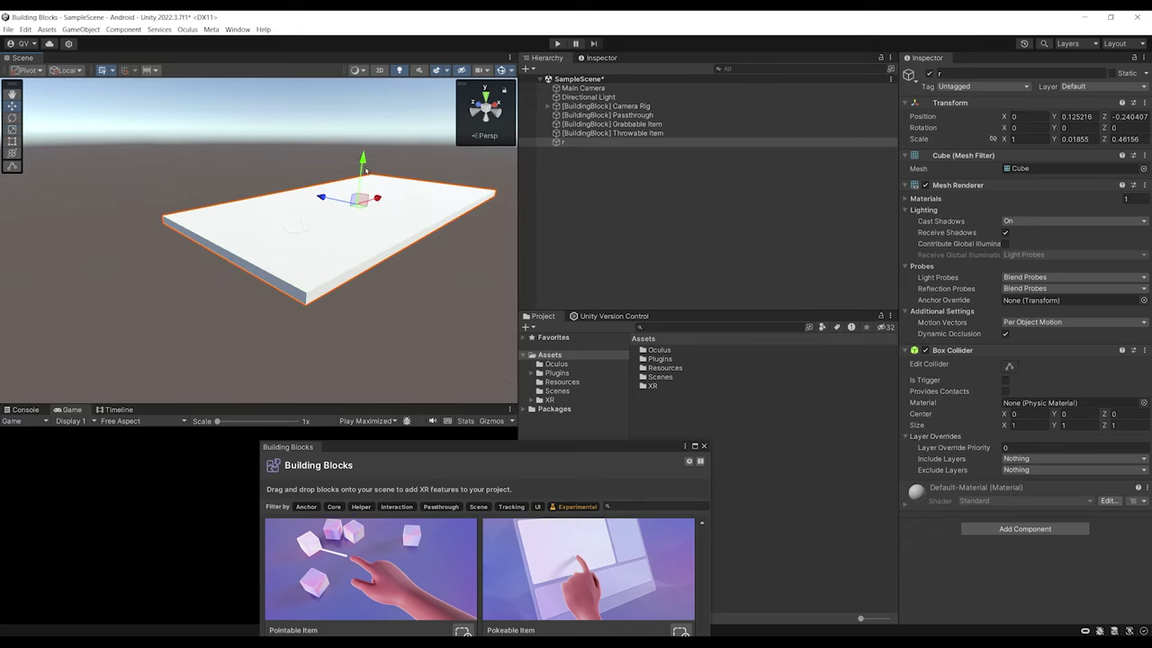
{"action": "left_click_drag", "start_coordinate": [365, 169], "coordinate": [324, 184]}
{"action": "middle_click_drag", "start_coordinate": [323, 185], "coordinate": [362, 228]}
{"action": "left_click_drag", "start_coordinate": [363, 228], "coordinate": [297, 270], "text": "alt"}
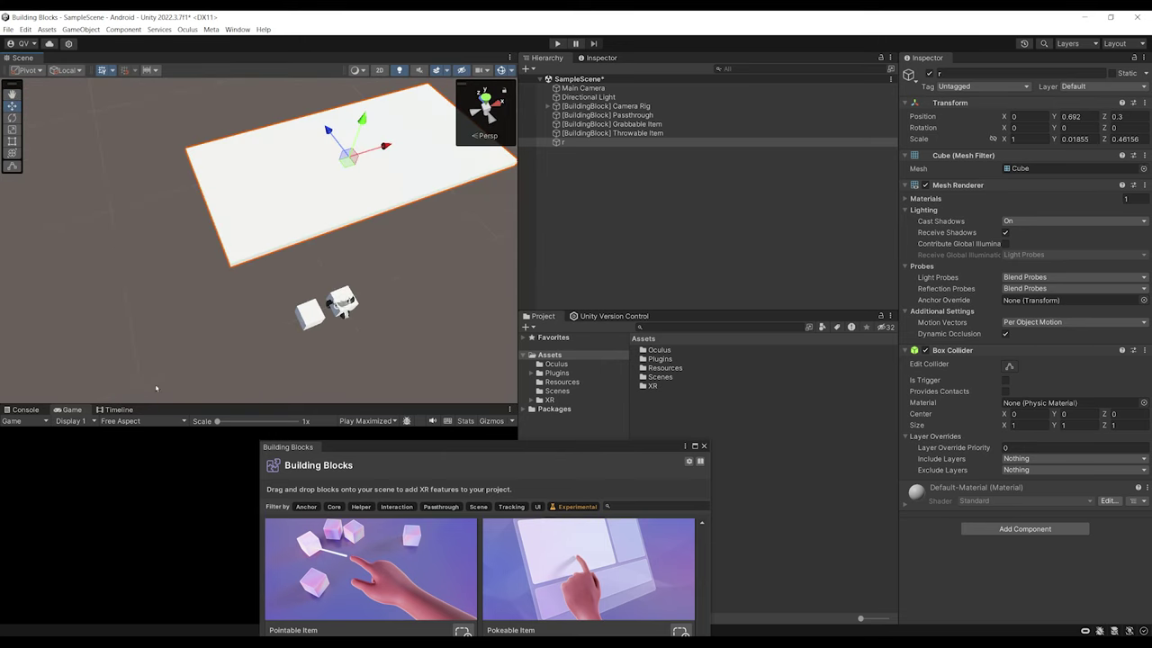
- Create a material named 'Black' with albedo colour 000000
{"action": "left_click_drag", "start_coordinate": [315, 446], "coordinate": [83, 489]}
{"action": "right_click", "coordinate": [661, 401]}
{"action": "mouse_move", "coordinate": [743, 123]}
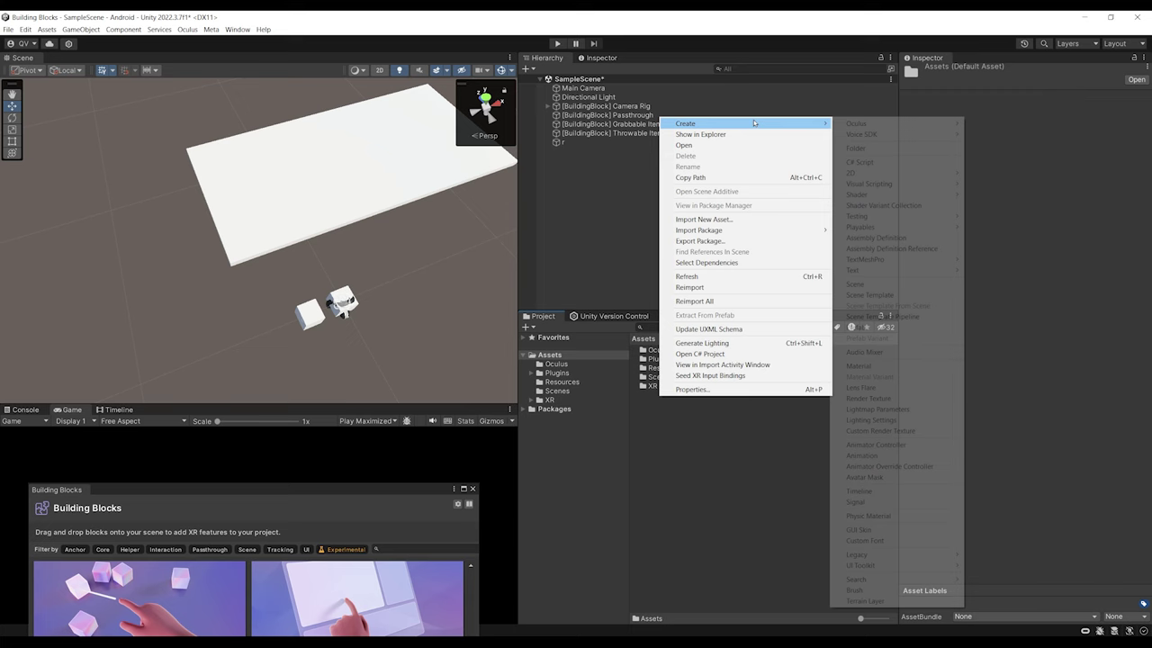
{"action": "left_click", "coordinate": [859, 366]}
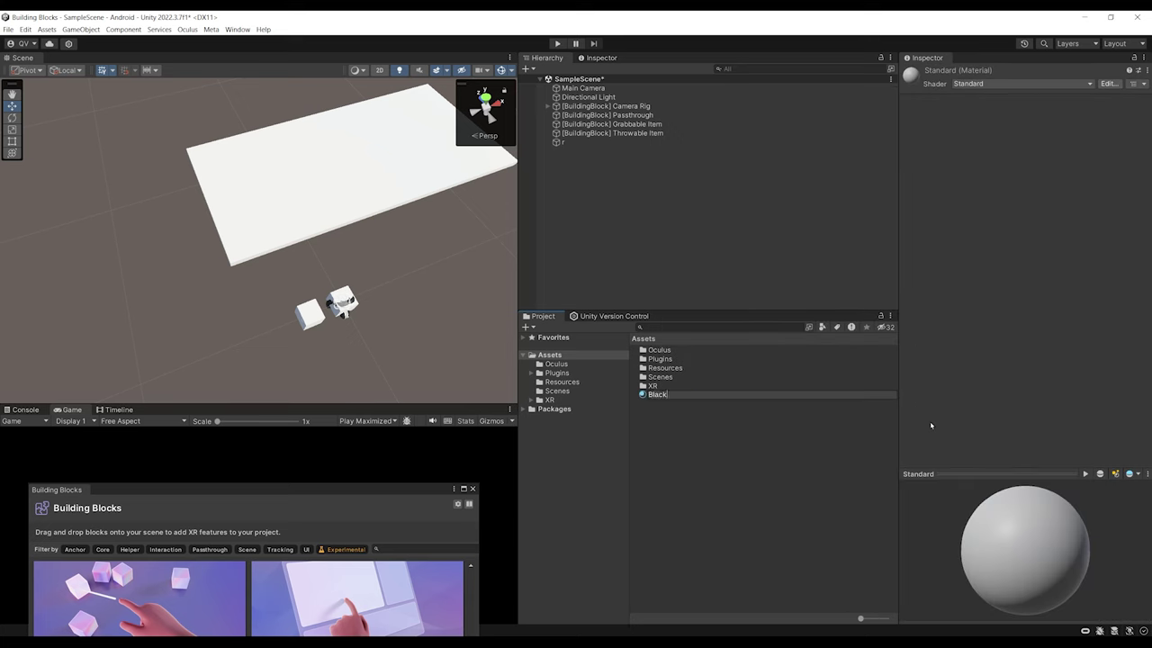
{"action": "type", "text": "Black"}
{"action": "key", "text": "Return"}
{"action": "left_click", "coordinate": [1015, 124]}
{"action": "left_click_drag", "start_coordinate": [1080, 194], "coordinate": [1022, 247]}
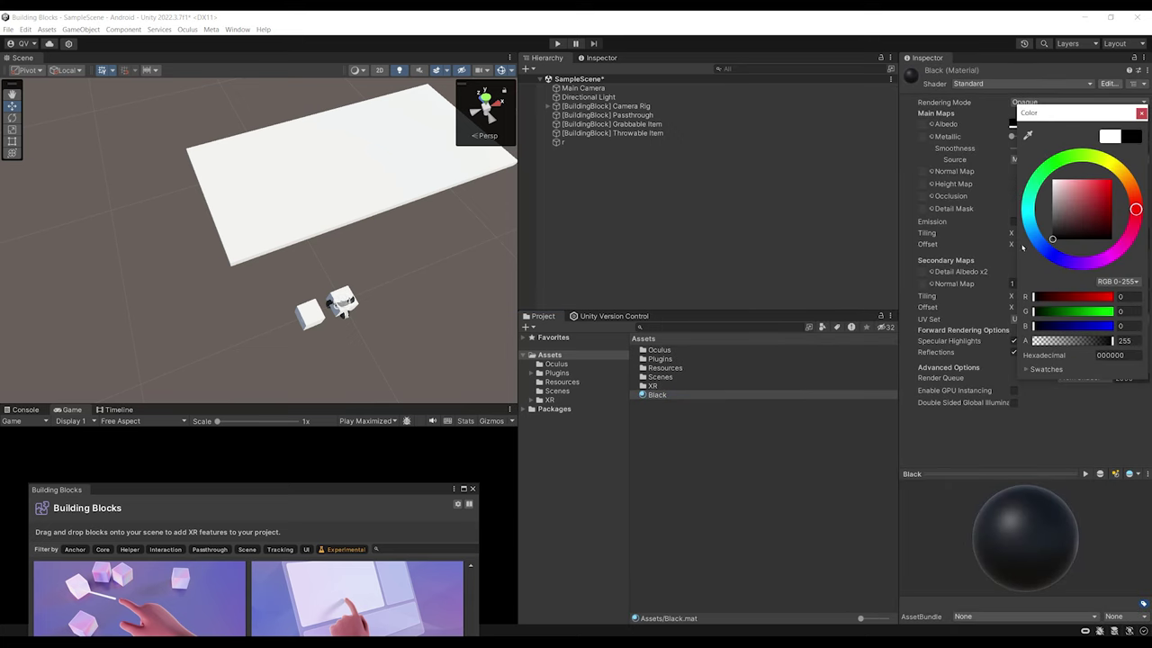
{"action": "left_click", "coordinate": [1141, 113]}
- Apply the Black material to slab 'r' and frame the dark table with its cubes
{"action": "left_click_drag", "start_coordinate": [656, 394], "coordinate": [351, 220]}
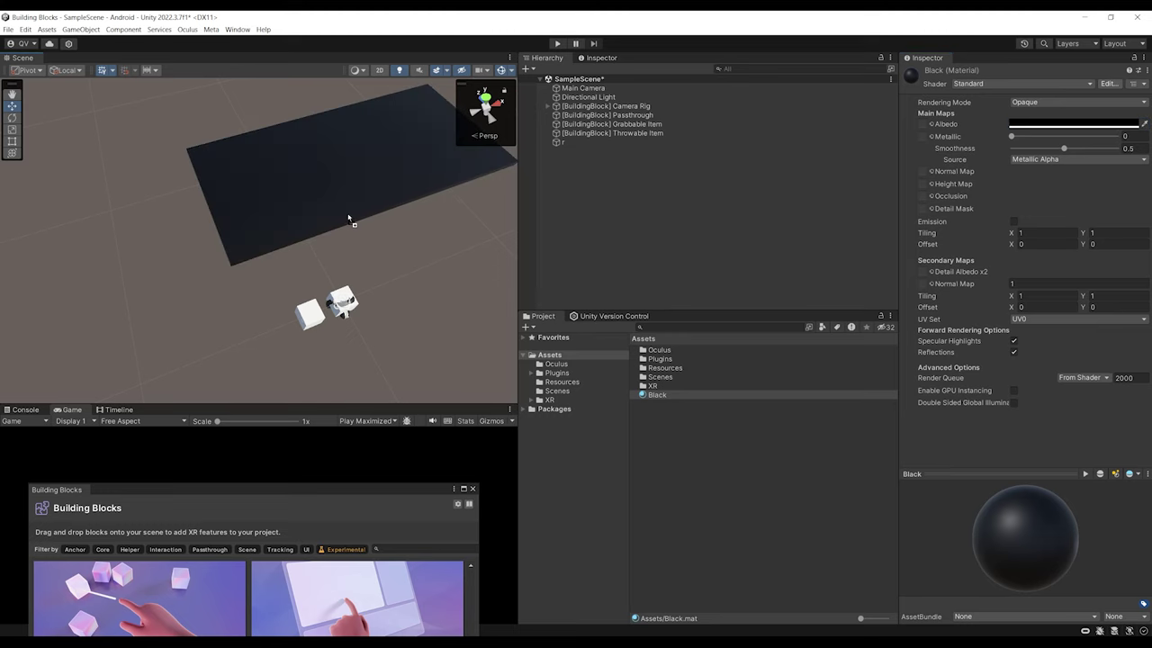
{"action": "middle_click_drag", "start_coordinate": [352, 220], "coordinate": [290, 184]}
{"action": "left_click_drag", "start_coordinate": [290, 184], "coordinate": [270, 157], "text": "alt"}
{"action": "left_click", "coordinate": [657, 124]}
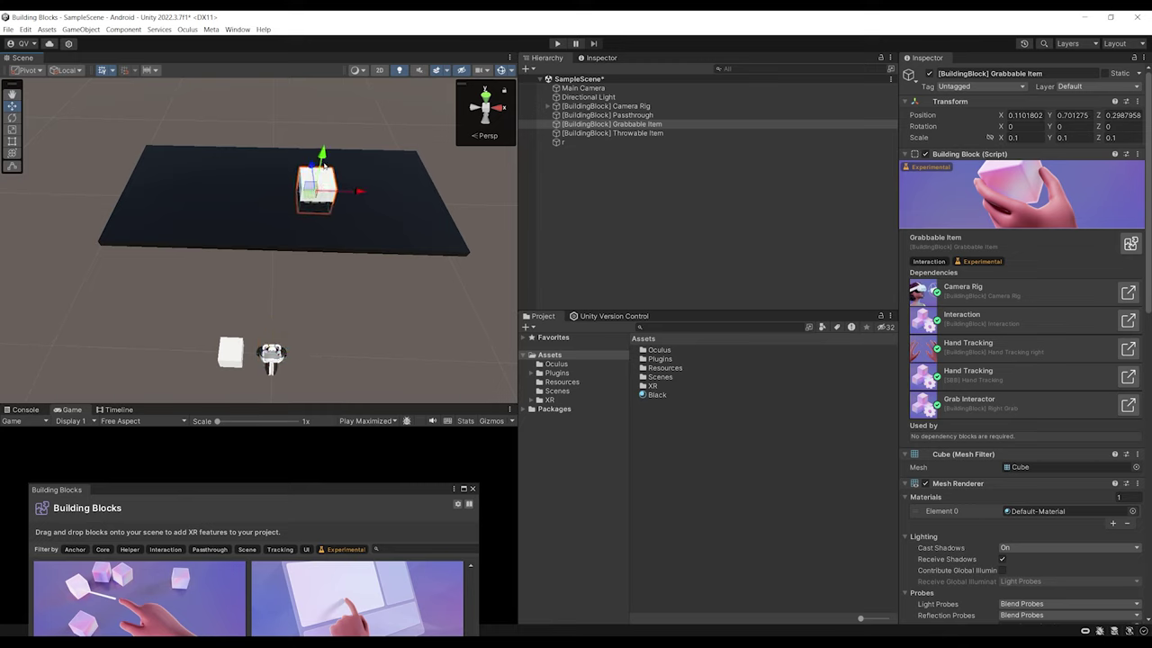
- Move the Throwable Item cube up onto the black table next to the Grabbable Item
{"action": "left_click_drag", "start_coordinate": [328, 149], "coordinate": [270, 194], "text": "alt"}
{"action": "left_click", "coordinate": [257, 351]}
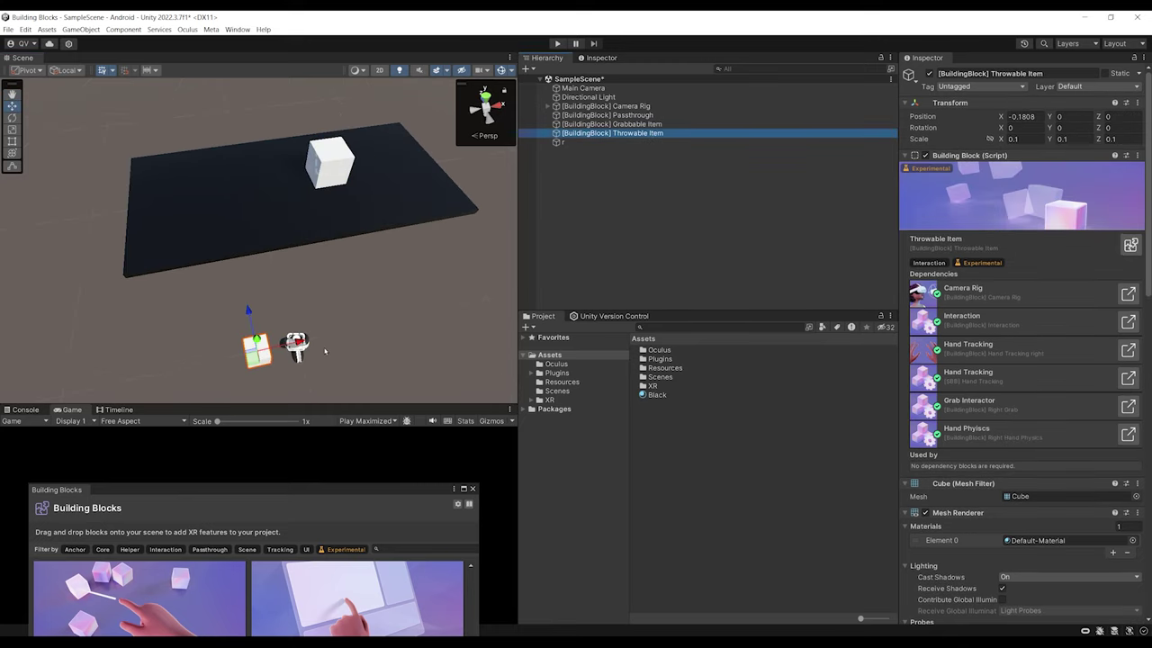
{"action": "left_click_drag", "start_coordinate": [264, 352], "coordinate": [241, 194]}
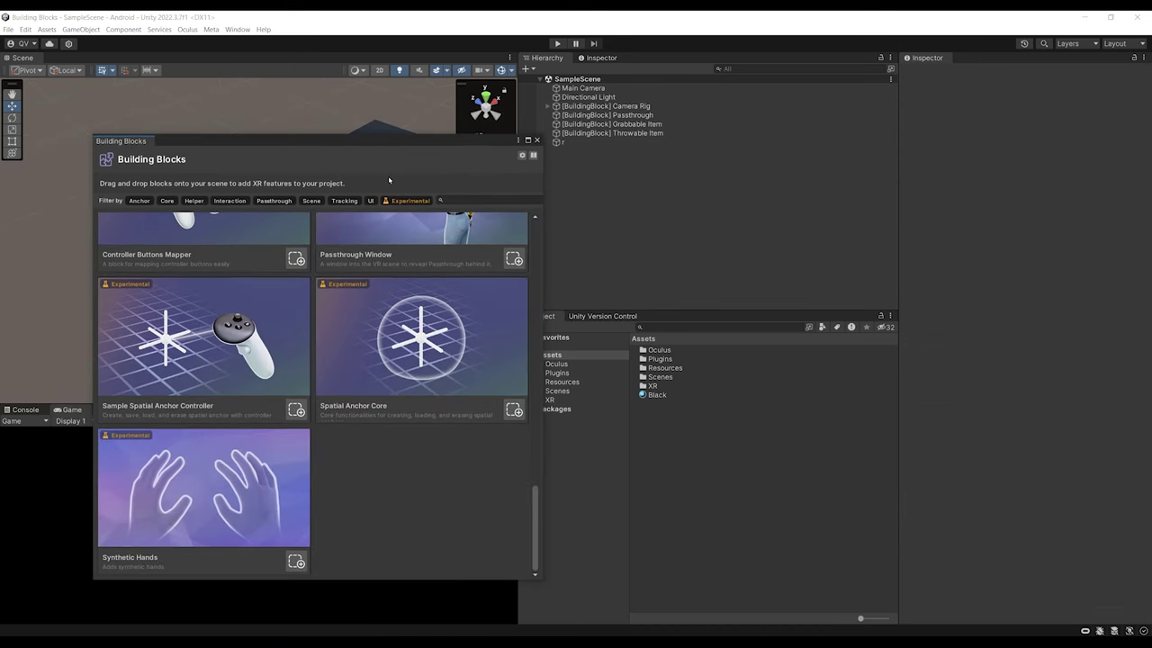
{"action": "left_click_drag", "start_coordinate": [342, 141], "coordinate": [301, 112]}
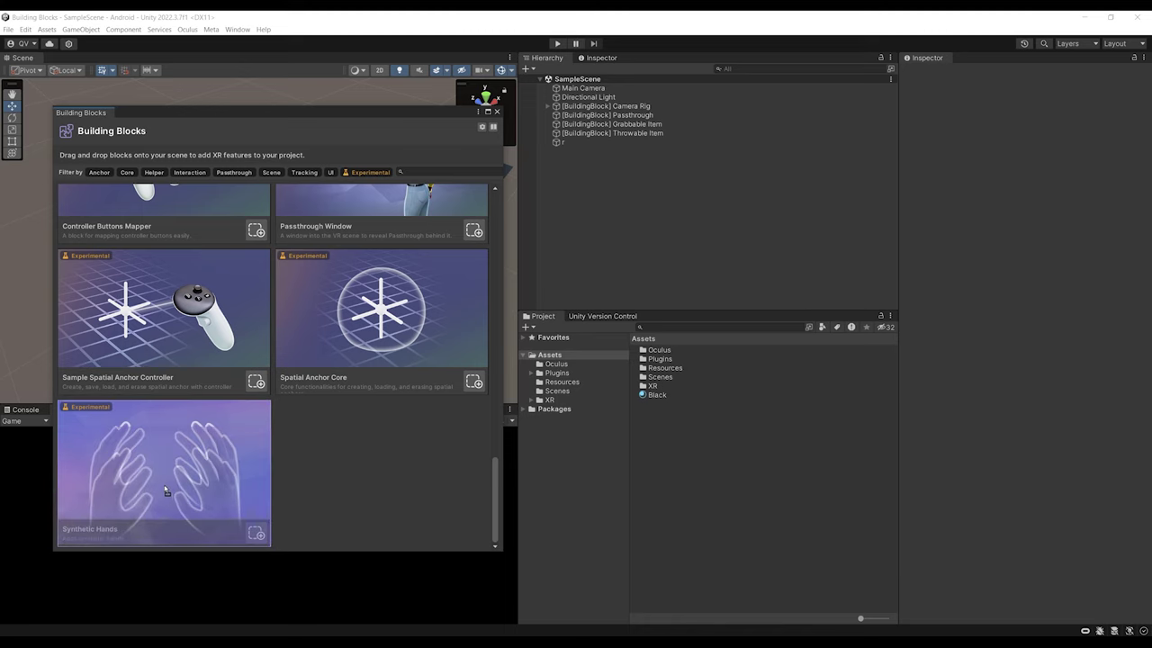
{"action": "left_click_drag", "start_coordinate": [158, 486], "coordinate": [585, 225]}
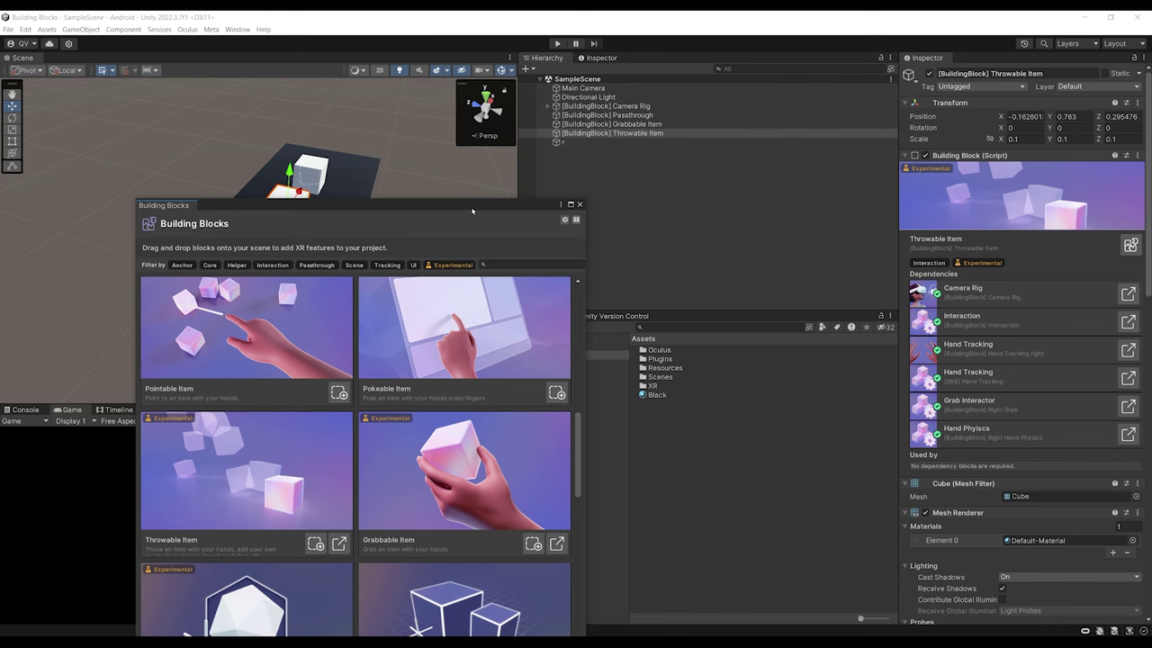
{"action": "left_click_drag", "start_coordinate": [471, 211], "coordinate": [910, 155]}
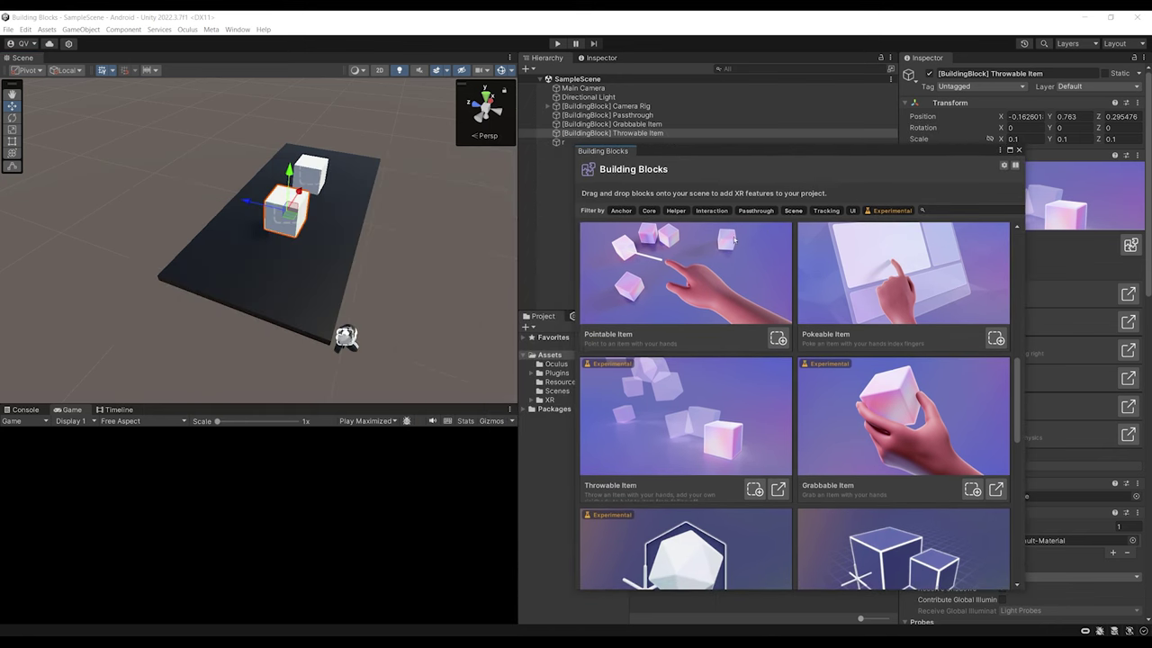
{"action": "left_click_drag", "start_coordinate": [781, 159], "coordinate": [687, 186]}
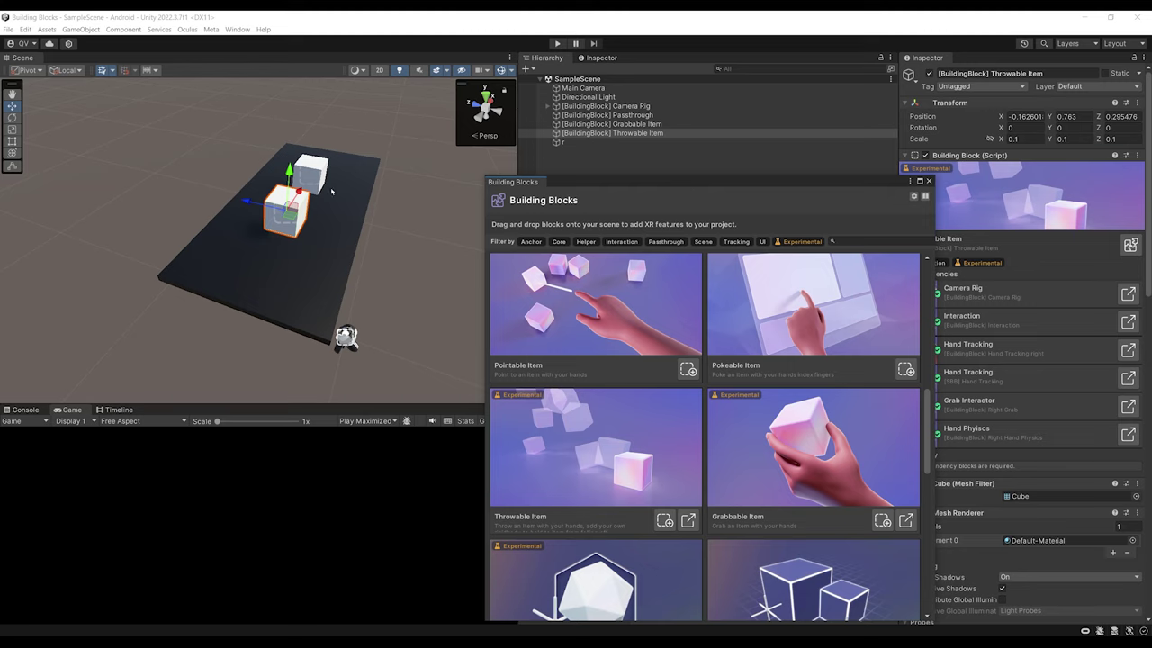
{"action": "left_click_drag", "start_coordinate": [332, 192], "coordinate": [283, 205], "text": "alt"}
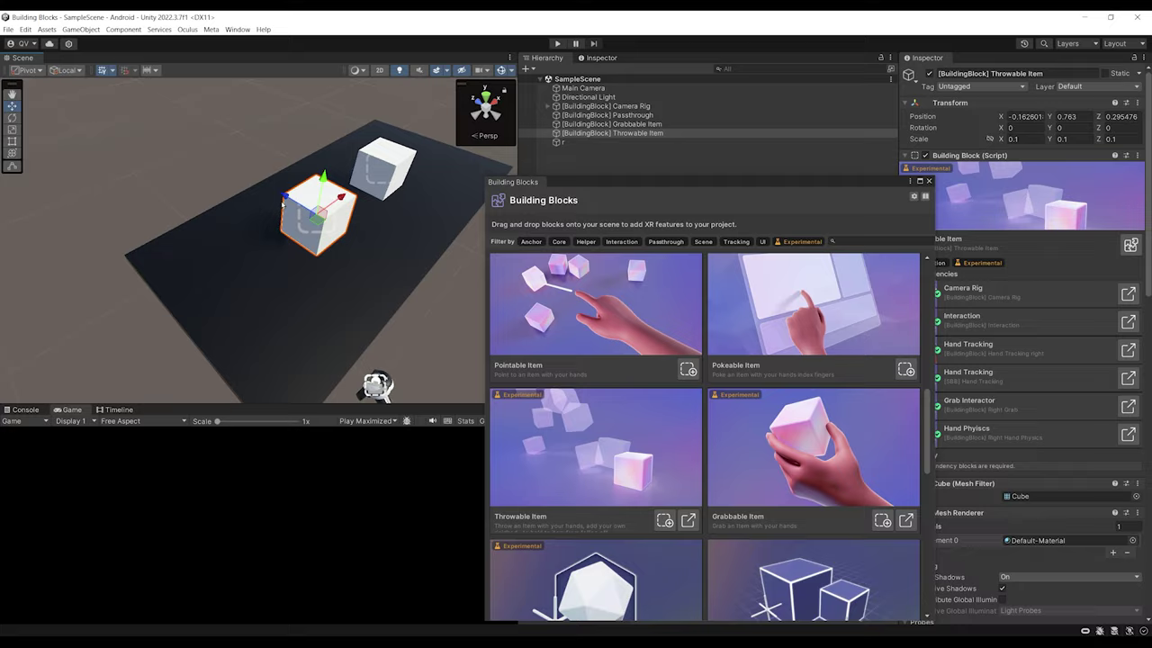